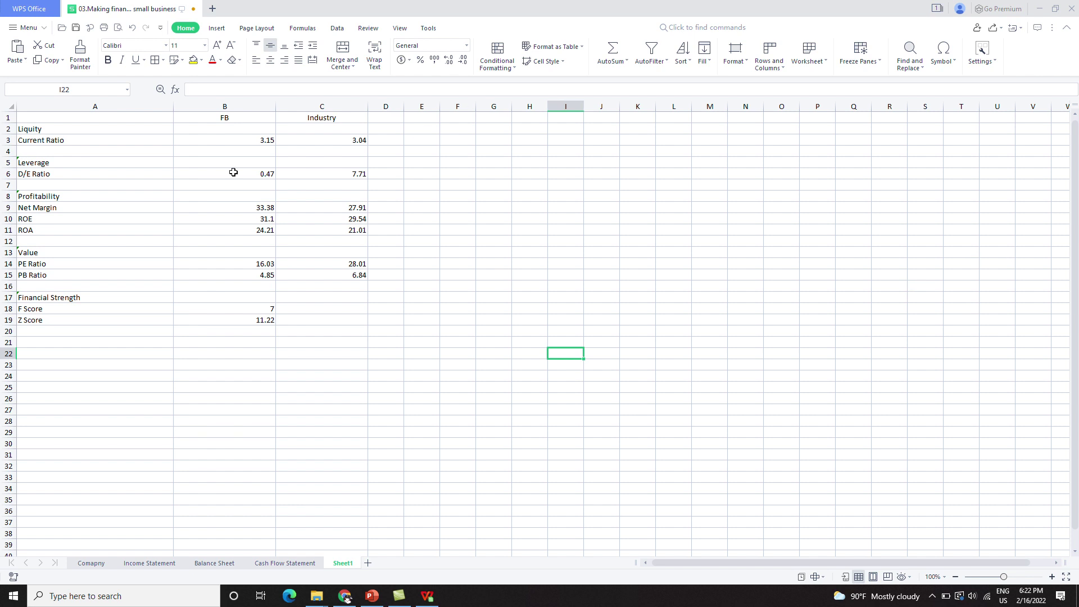
Step: Review the Liquity, Leverage, Profitability and Value ratio categories listed in column A of Sheet1
click(110, 142)
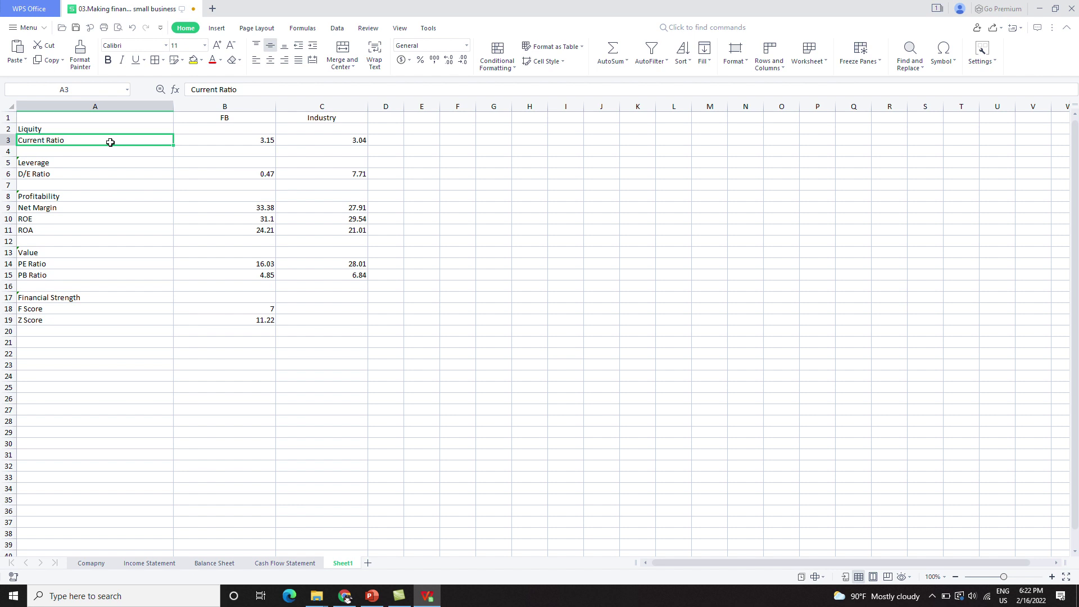
click(72, 130)
click(68, 165)
click(68, 197)
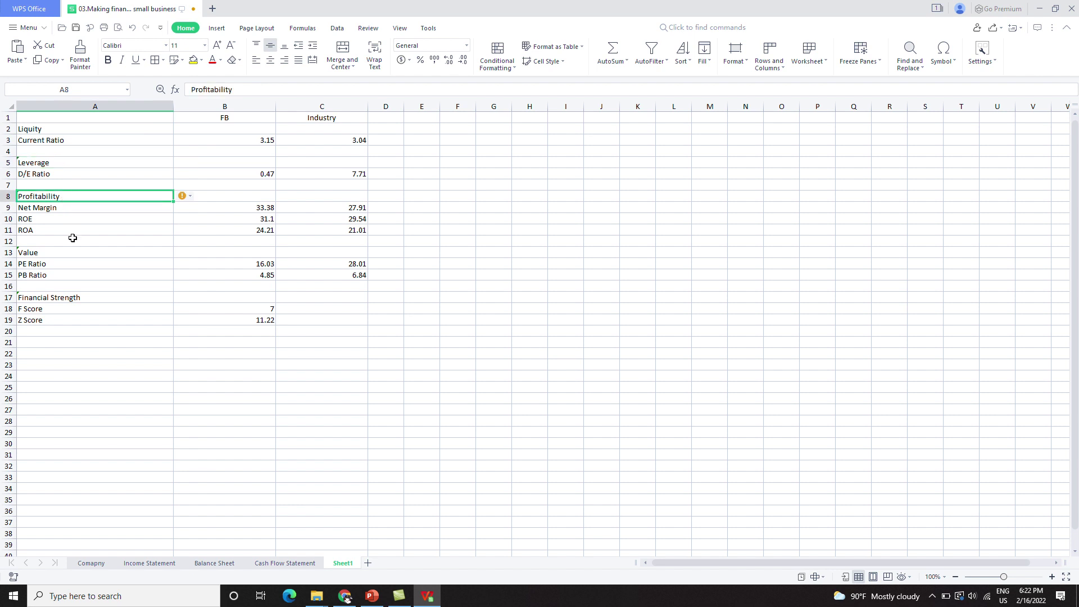
click(56, 255)
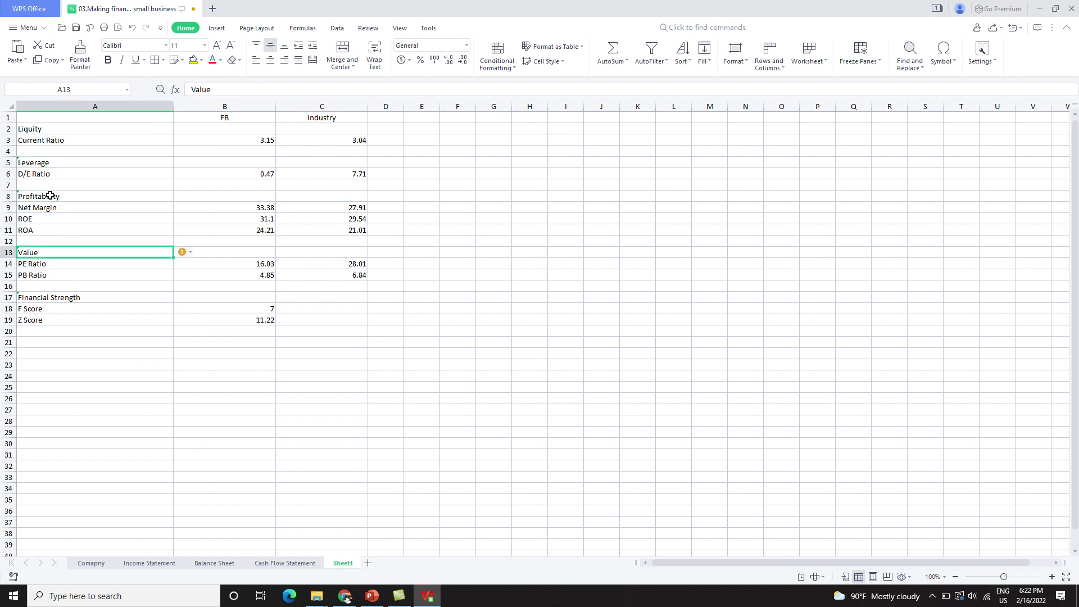
click(47, 134)
click(41, 160)
click(52, 197)
click(41, 251)
click(342, 286)
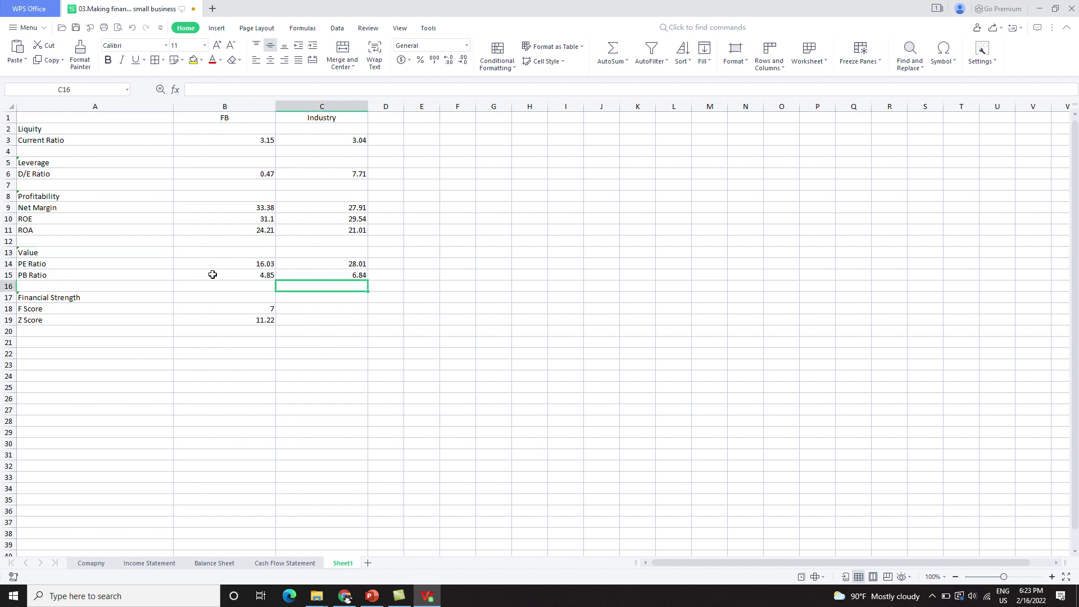
Step: Compare the FB and Industry current ratios in the Liquity section of the sheet
click(36, 130)
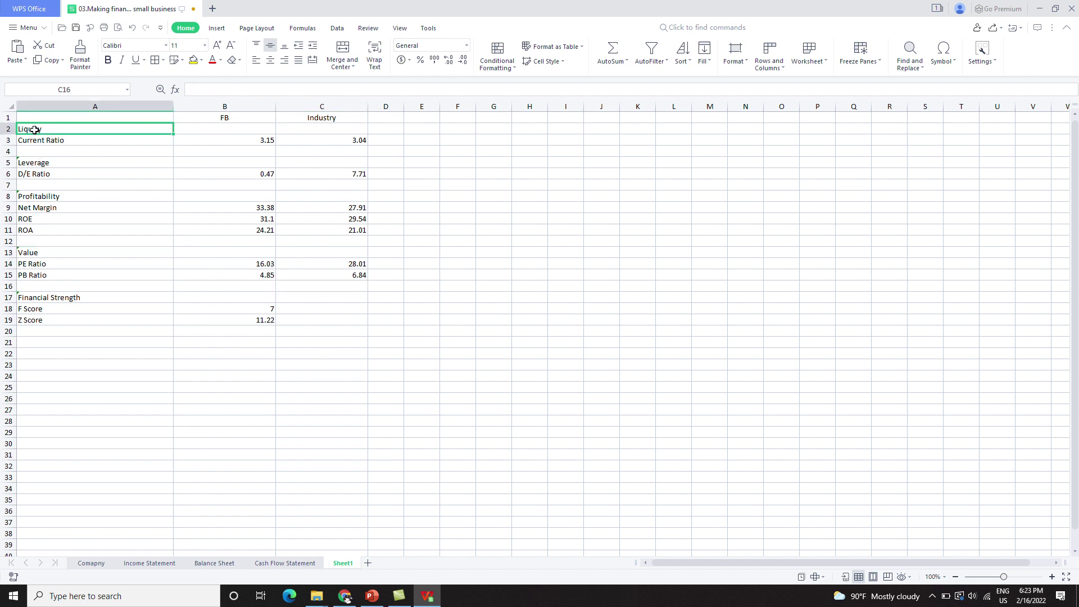
click(218, 137)
click(337, 142)
click(253, 144)
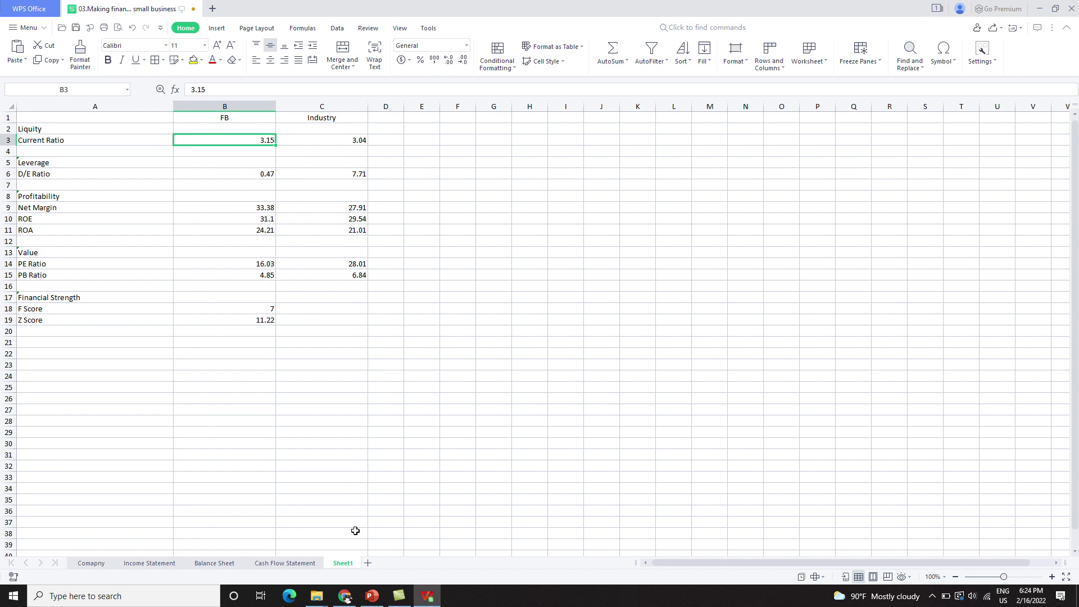
Step: Switch to Chrome and examine the company and industry Current Ratio figures on Investing.com's Facebook Financial Ratios page
click(344, 597)
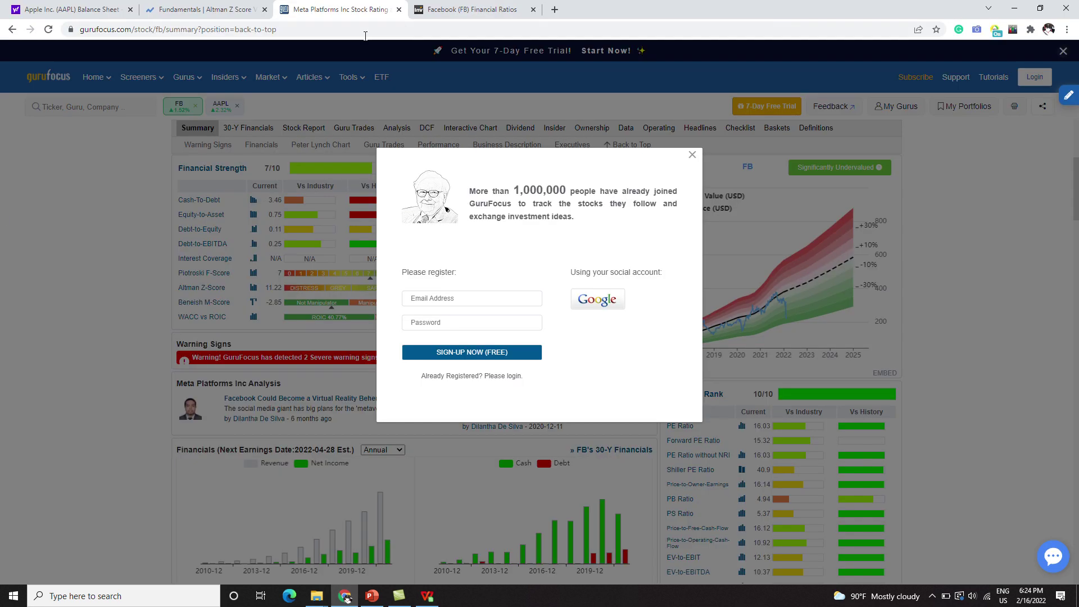
click(470, 9)
scroll(102, 155, up, 5)
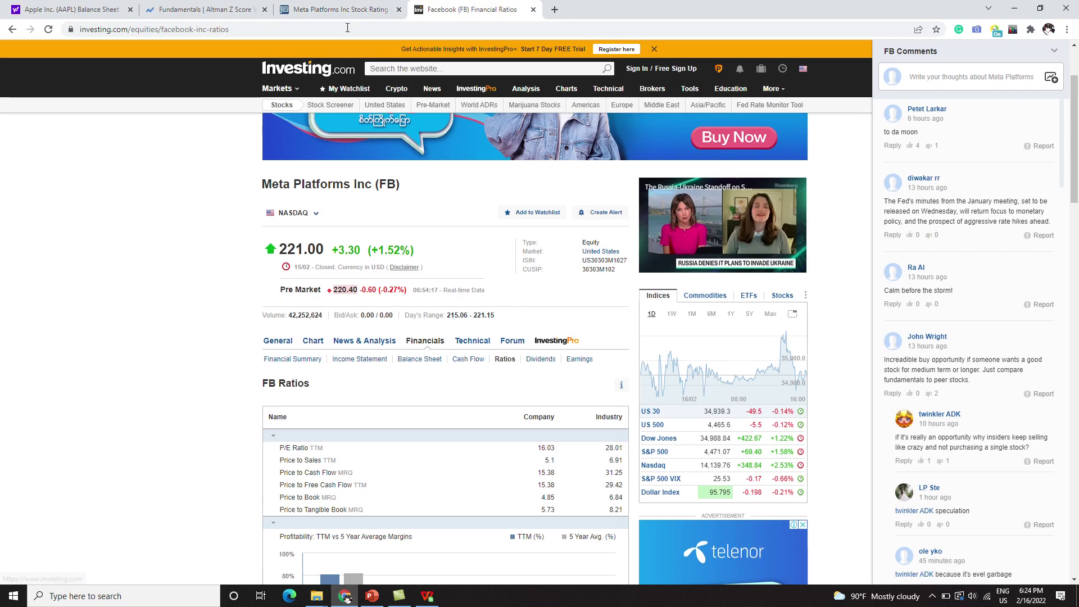
mouse_move(283, 90)
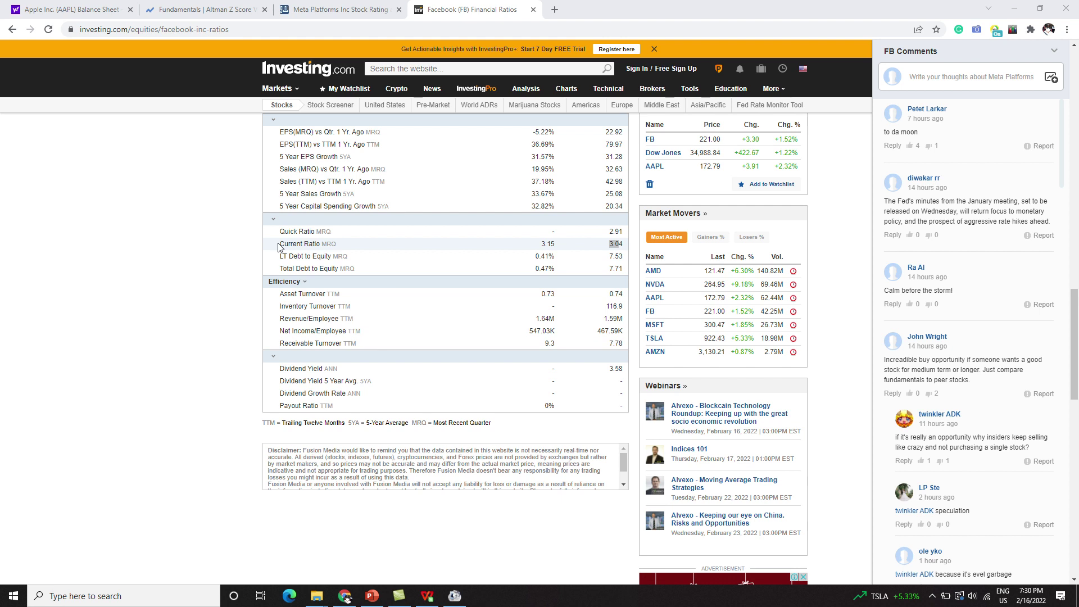
drag(279, 246, 349, 248)
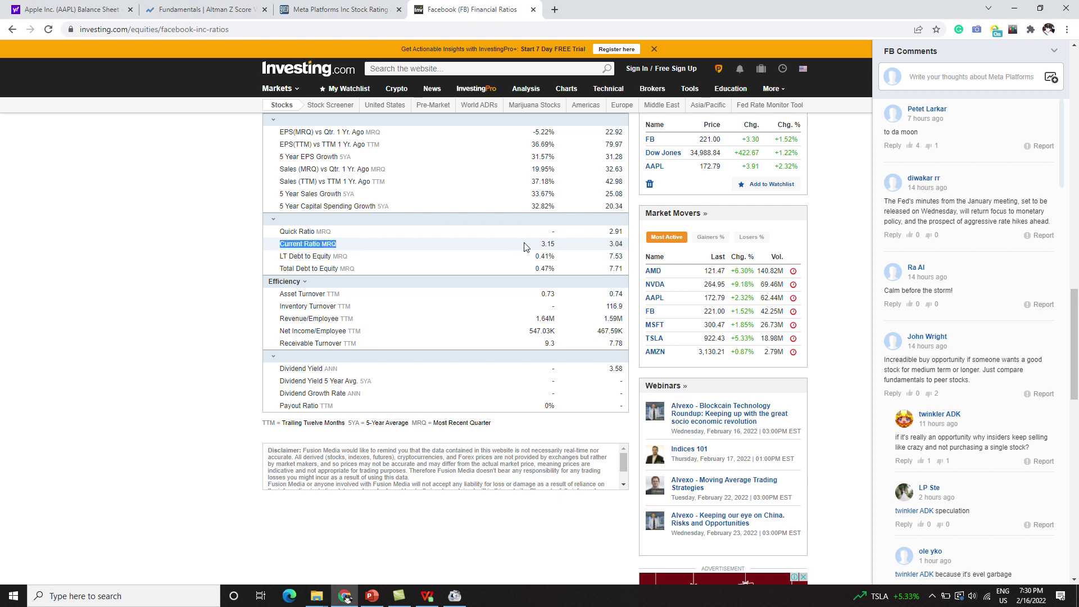
double_click(545, 244)
double_click(614, 244)
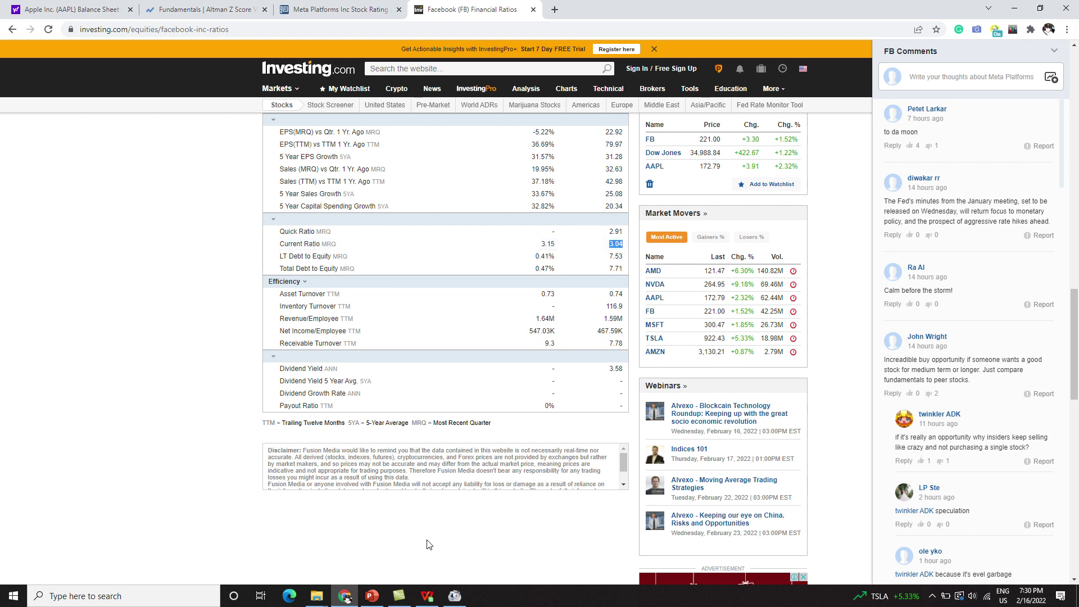
Step: Switch back to the WPS spreadsheet, compare the FB and Industry current ratios, and enter a score of 1 in D3
click(427, 595)
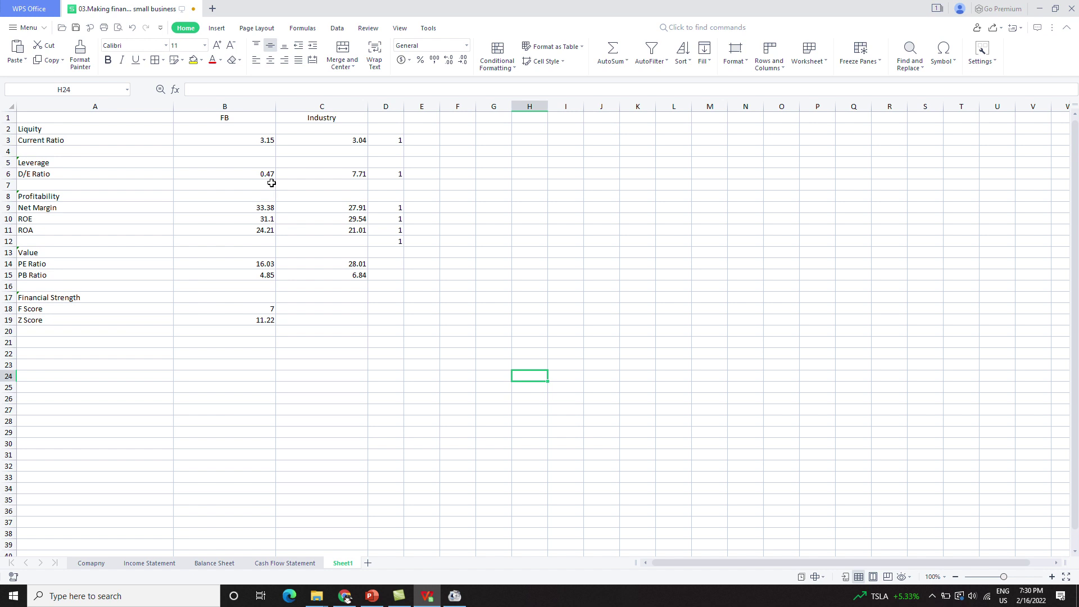
click(260, 140)
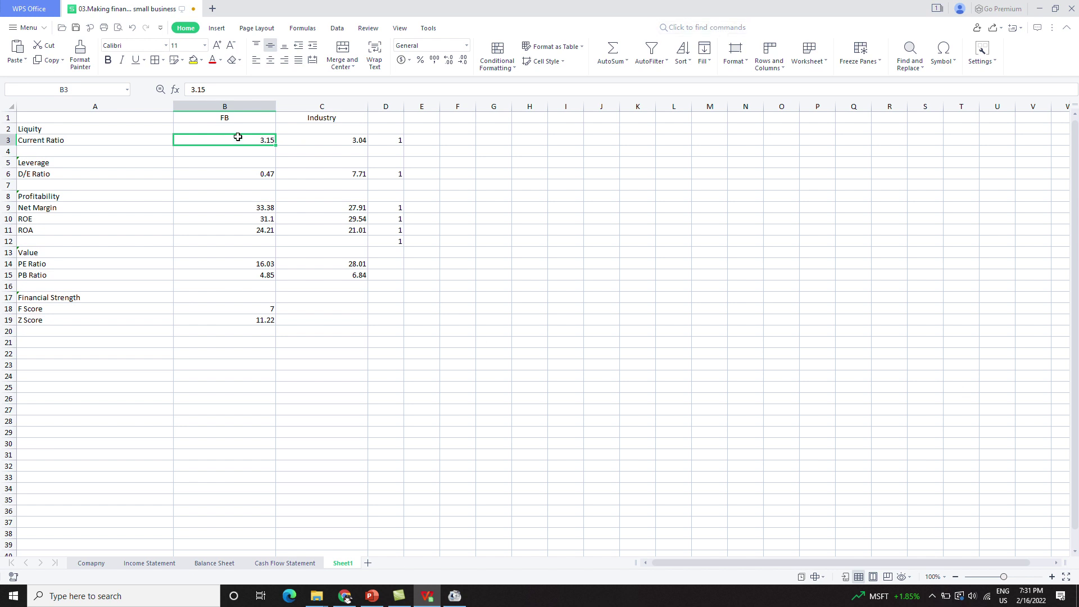
click(313, 142)
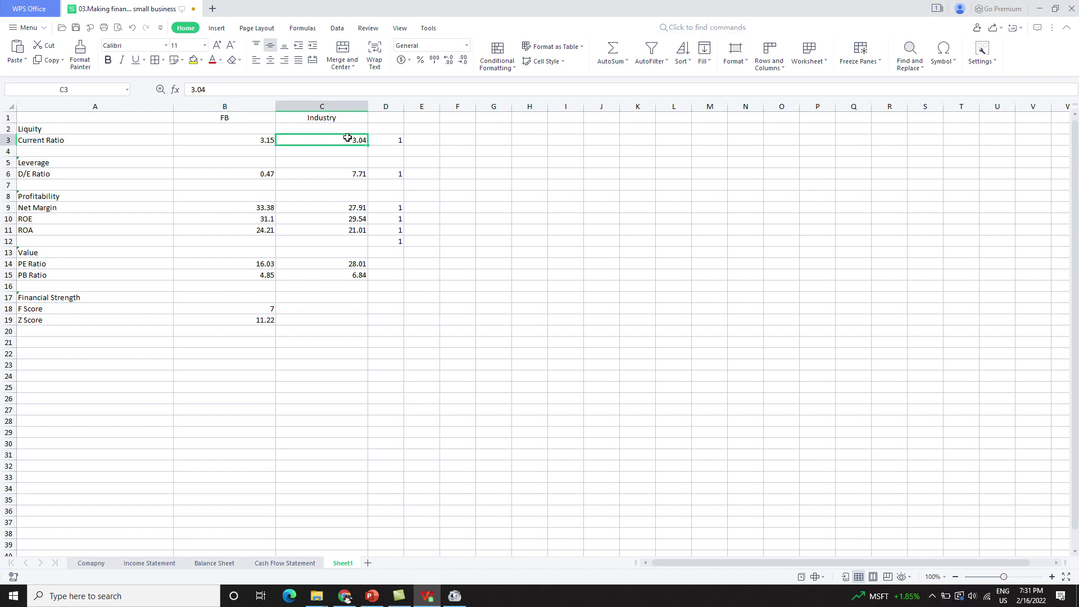
click(265, 142)
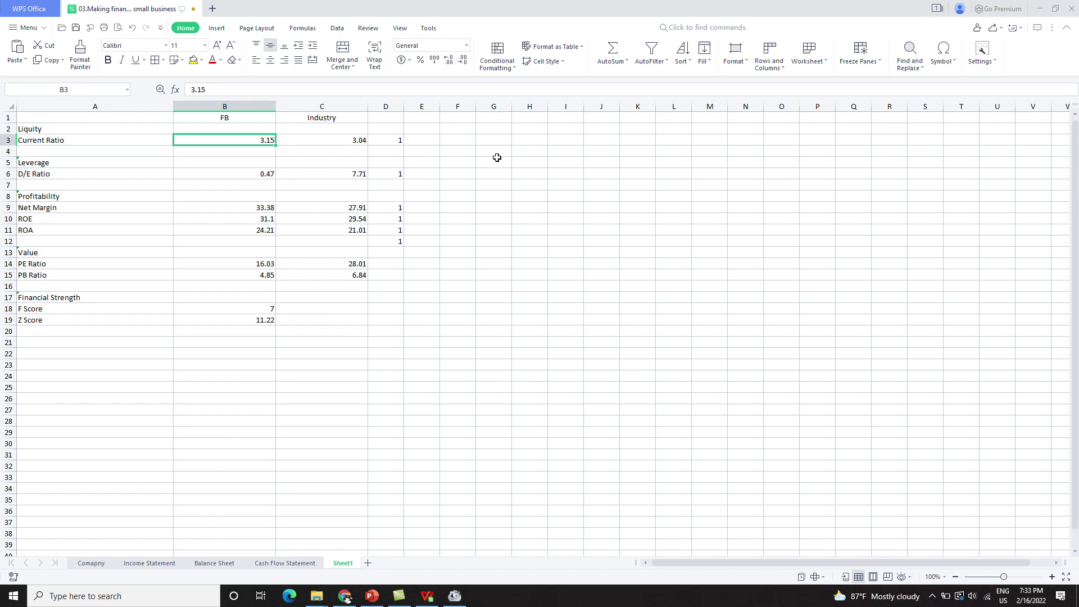
click(392, 139)
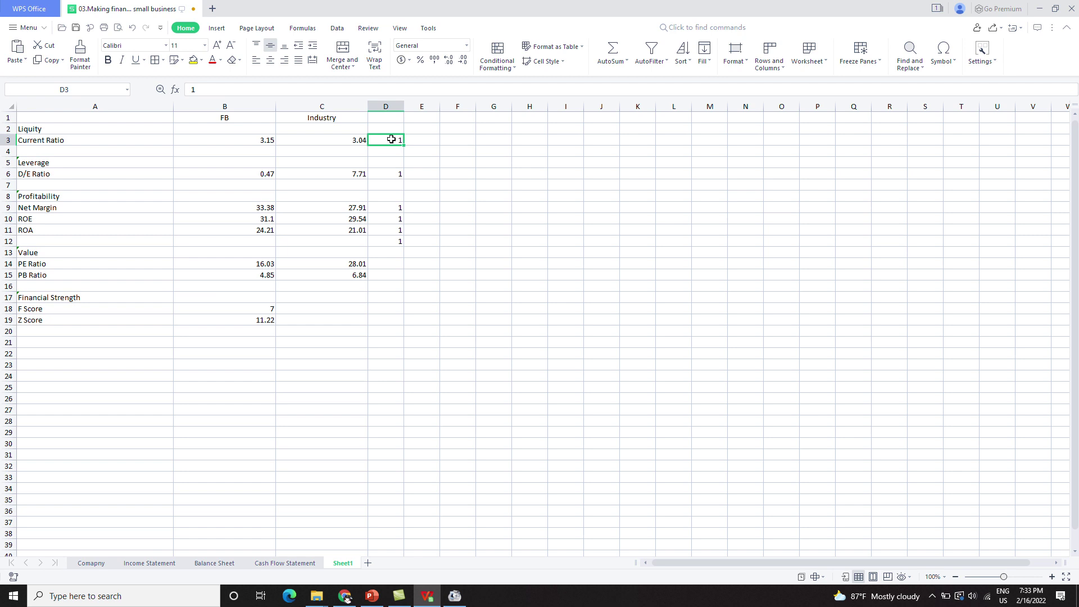
text(1)
key(Return)
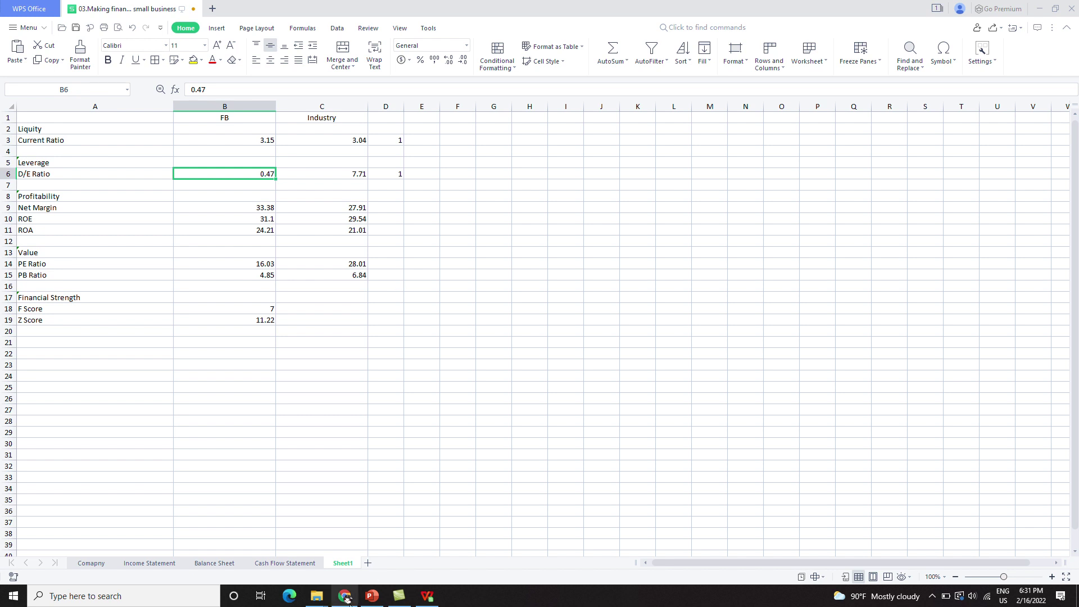
Step: Switch to Chrome and examine the company and industry Total Debt to Equity figures in the FB ratios table
click(345, 596)
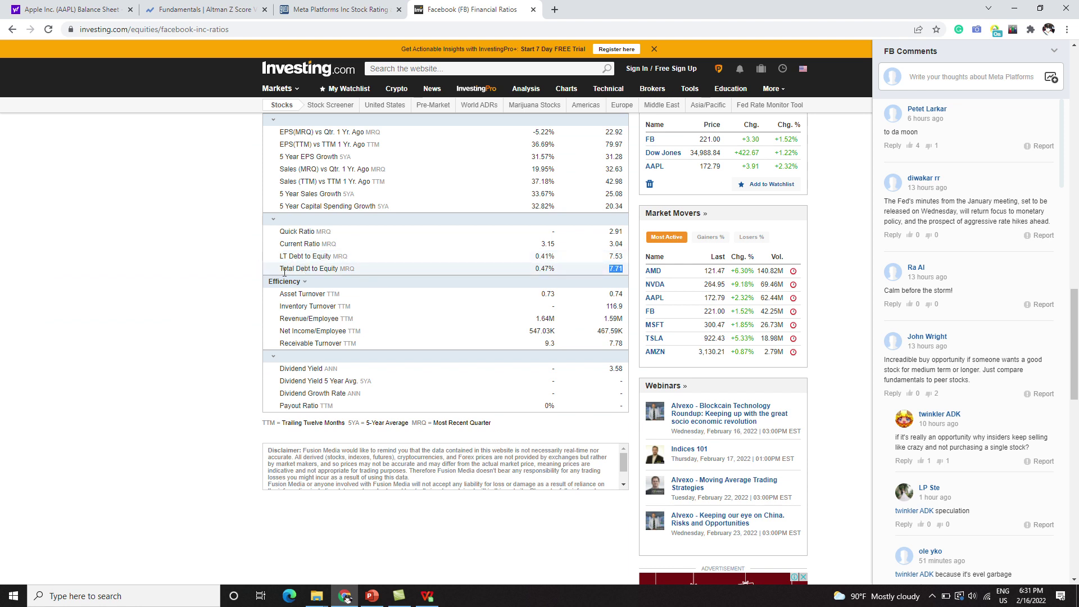
drag(535, 269, 553, 271)
click(618, 270)
drag(613, 271, 627, 272)
Step: Switch back to the WPS spreadsheet and compare the FB and Industry D/E ratios, checking the score in D6
click(432, 595)
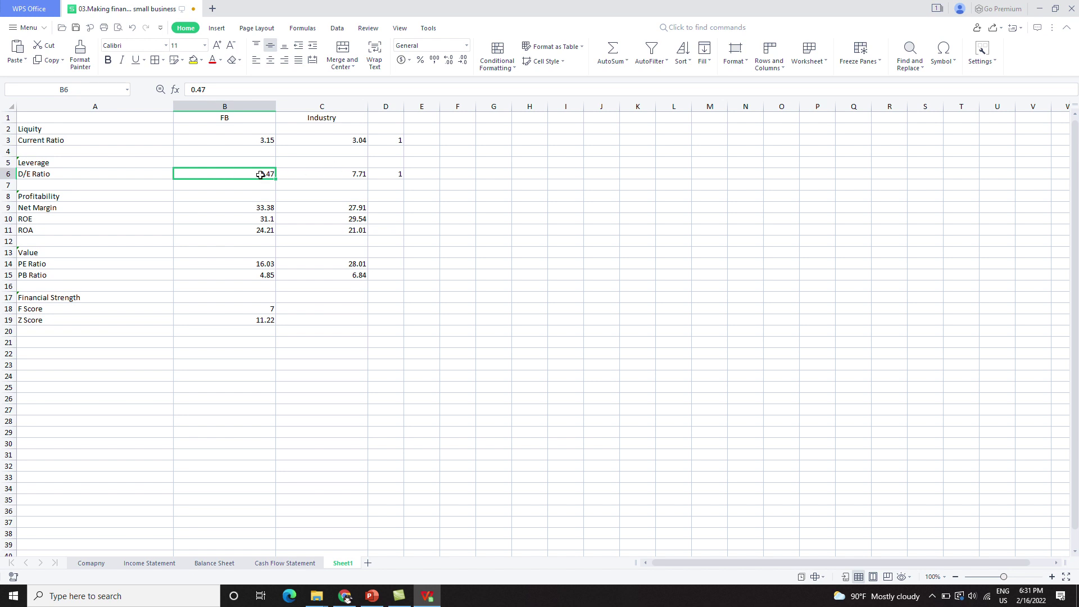
click(358, 175)
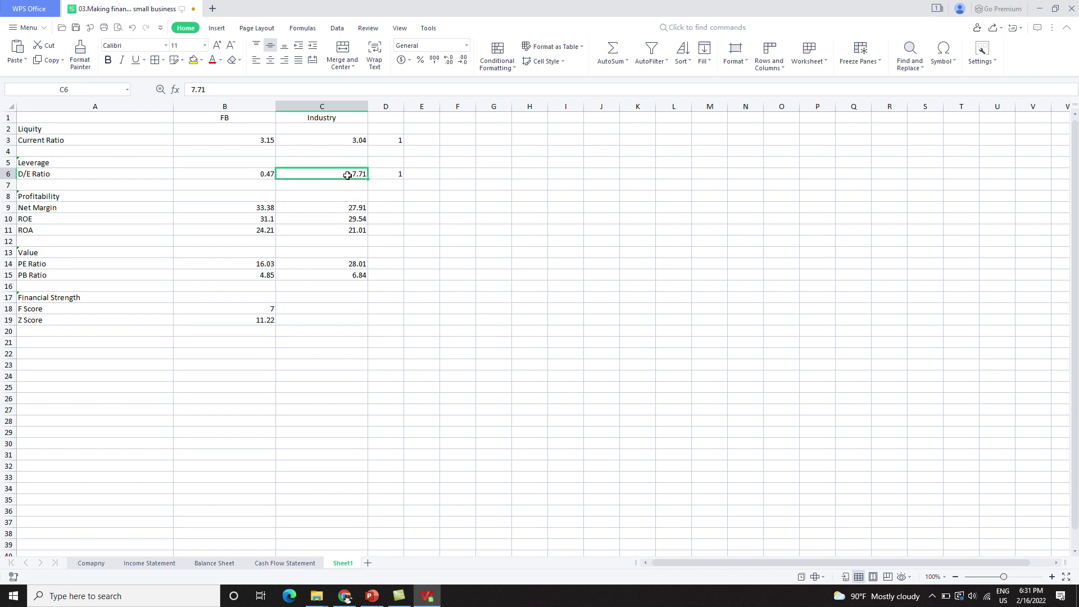
click(262, 176)
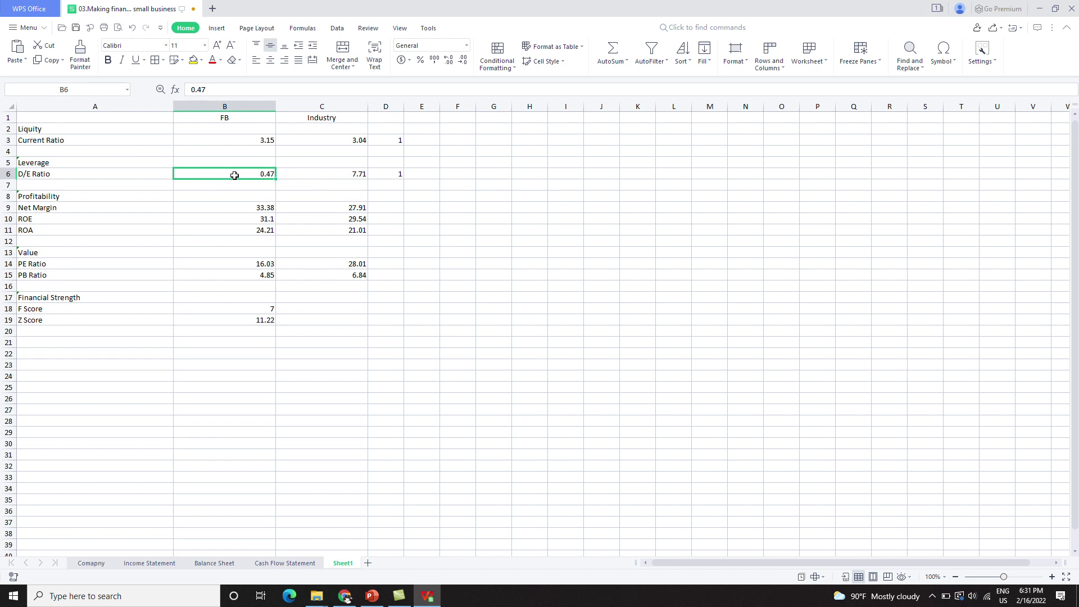
click(336, 176)
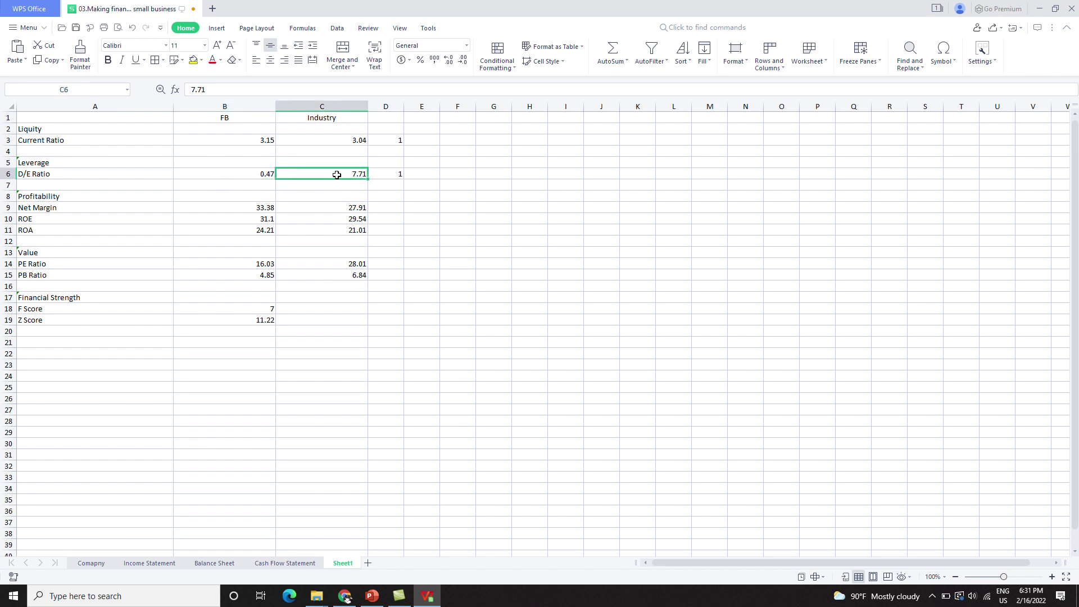
click(250, 180)
click(326, 174)
click(247, 175)
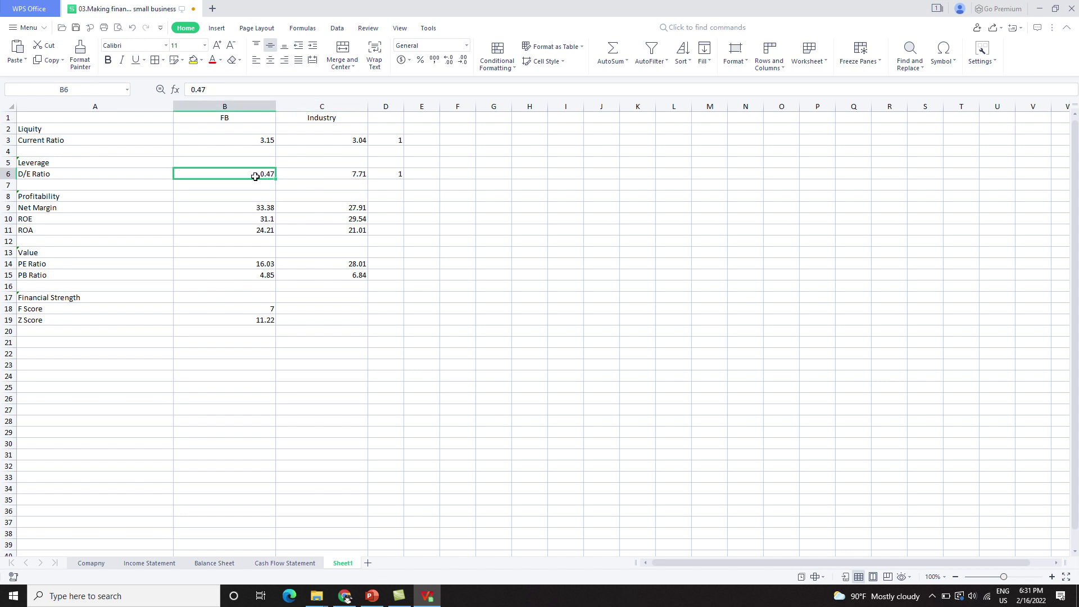
click(256, 139)
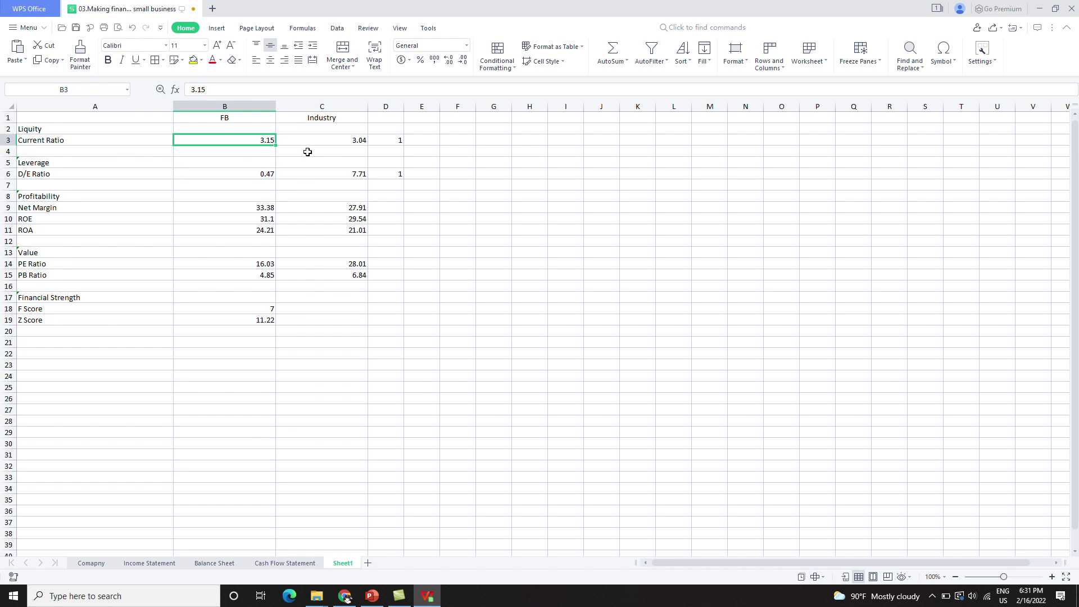
click(258, 173)
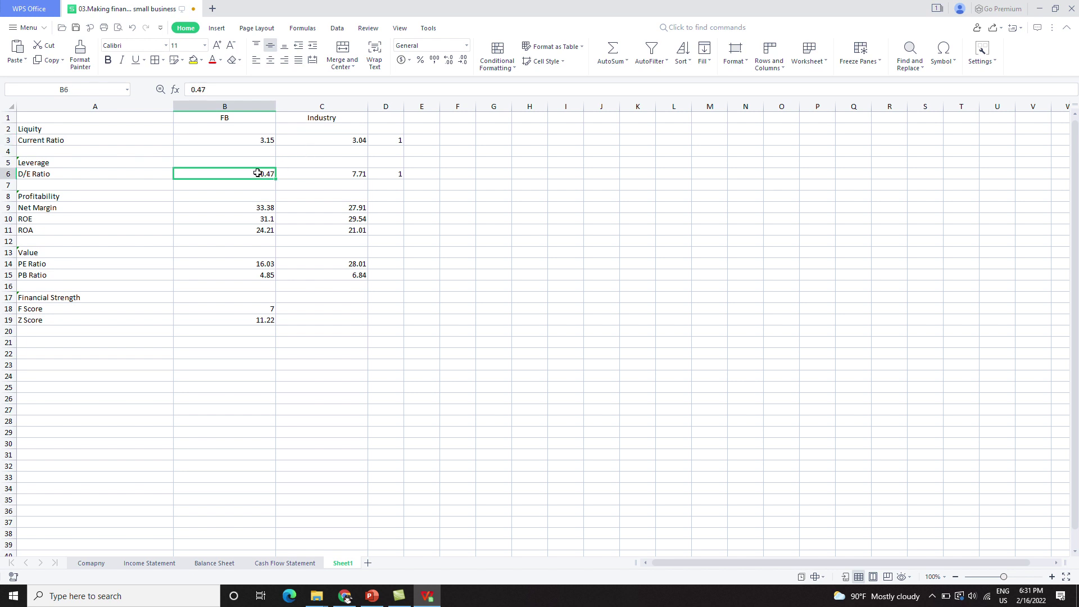
click(387, 174)
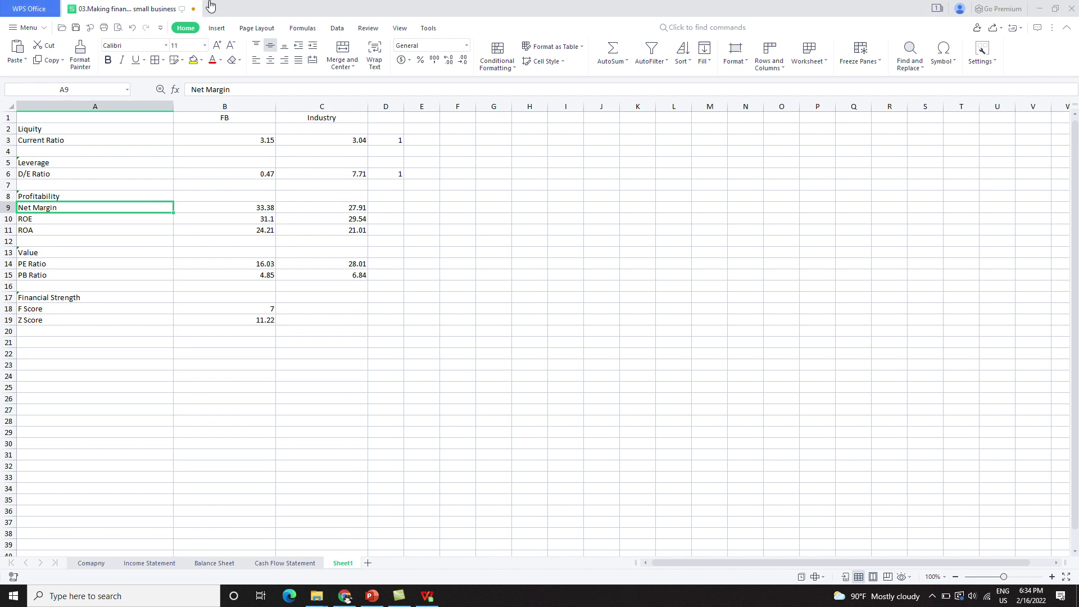
Step: Switch to Chrome and examine the company and industry Net Profit margin TTM figures in the FB ratios table
click(345, 596)
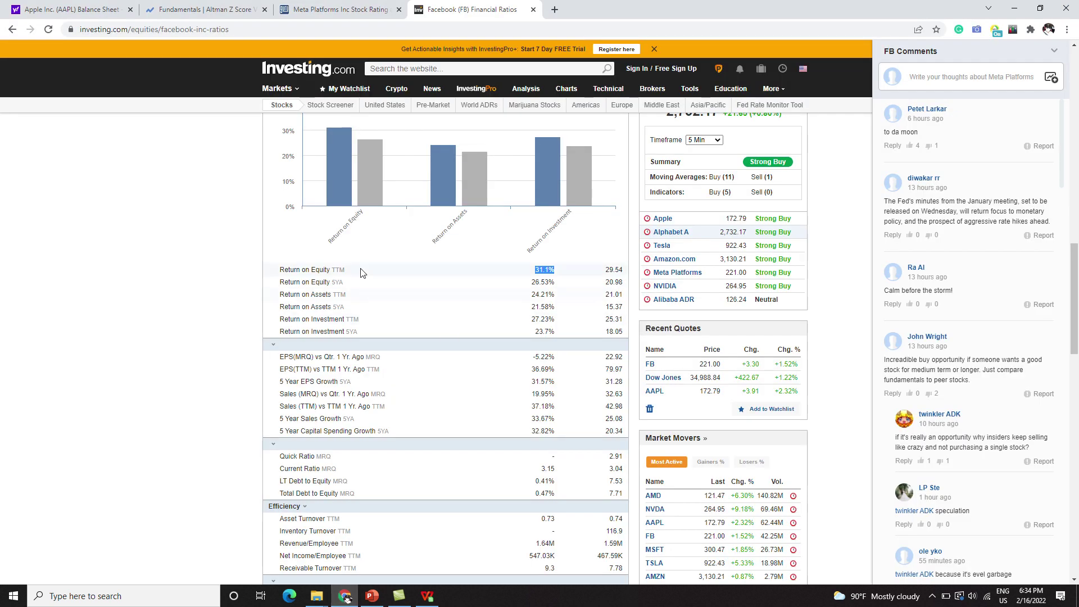
scroll(341, 295, up, 5)
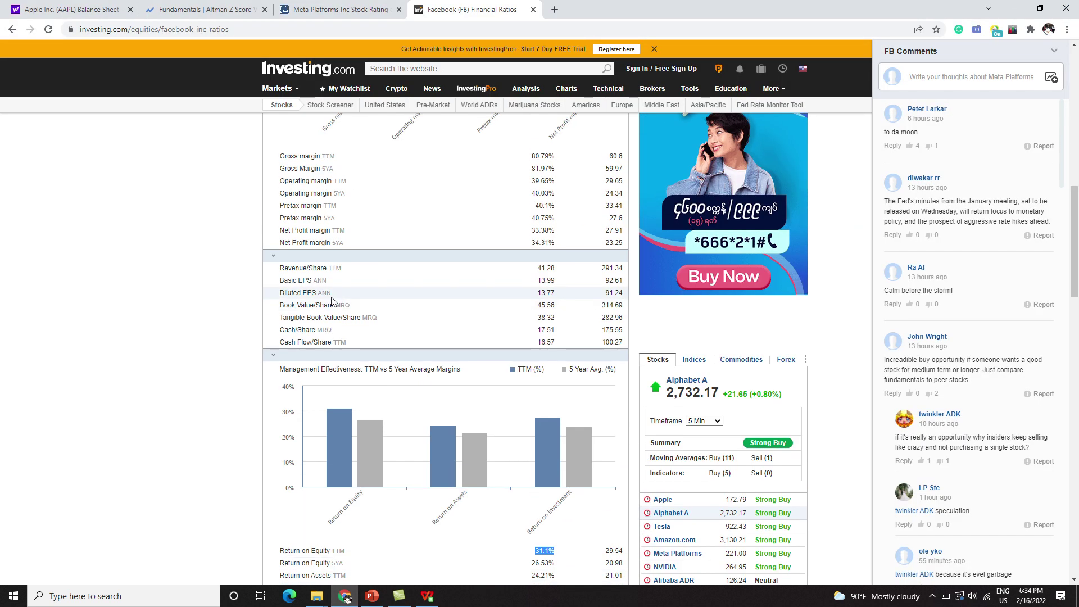
scroll(439, 166, up, 1)
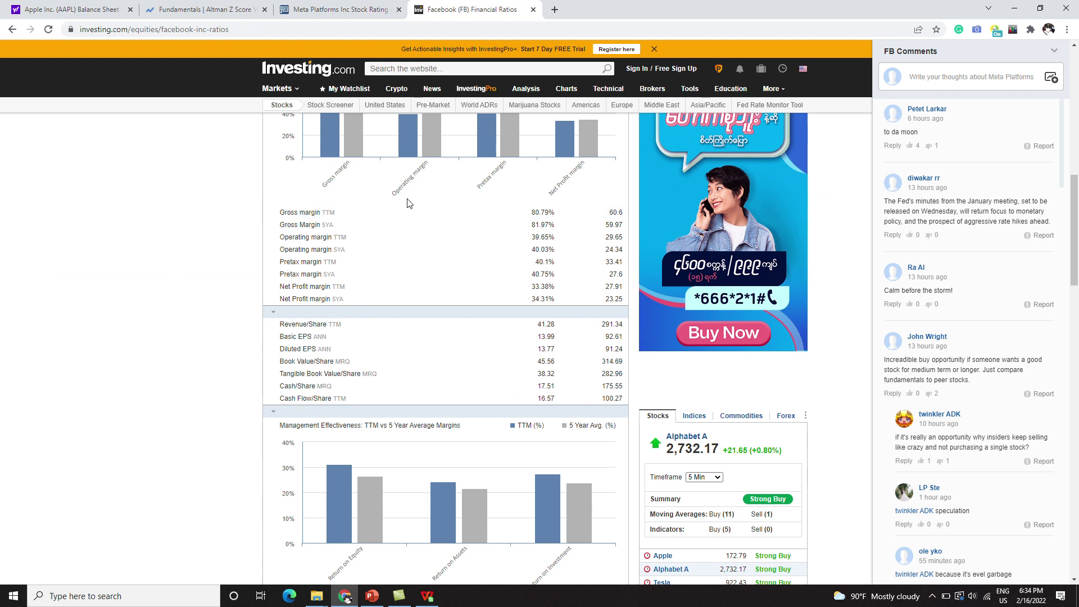
scroll(366, 219, down, 1)
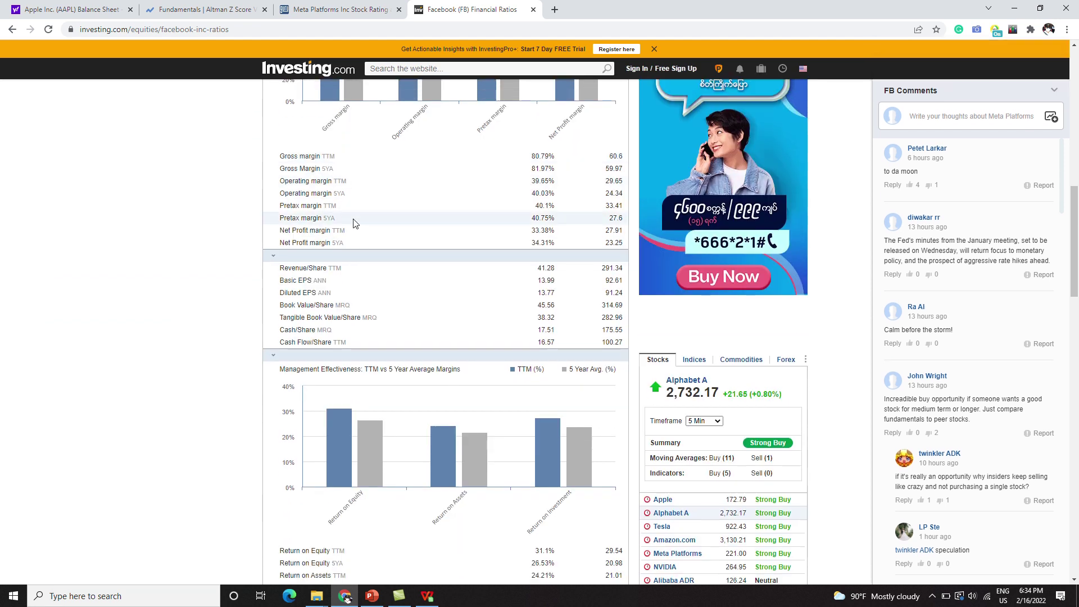
drag(280, 232, 374, 236)
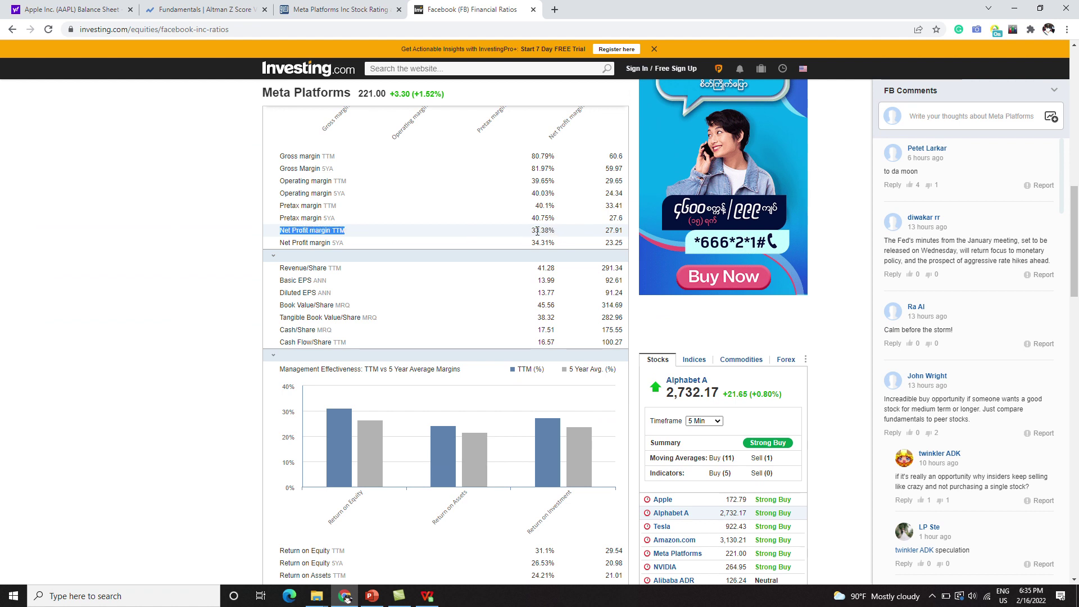
drag(557, 232, 532, 235)
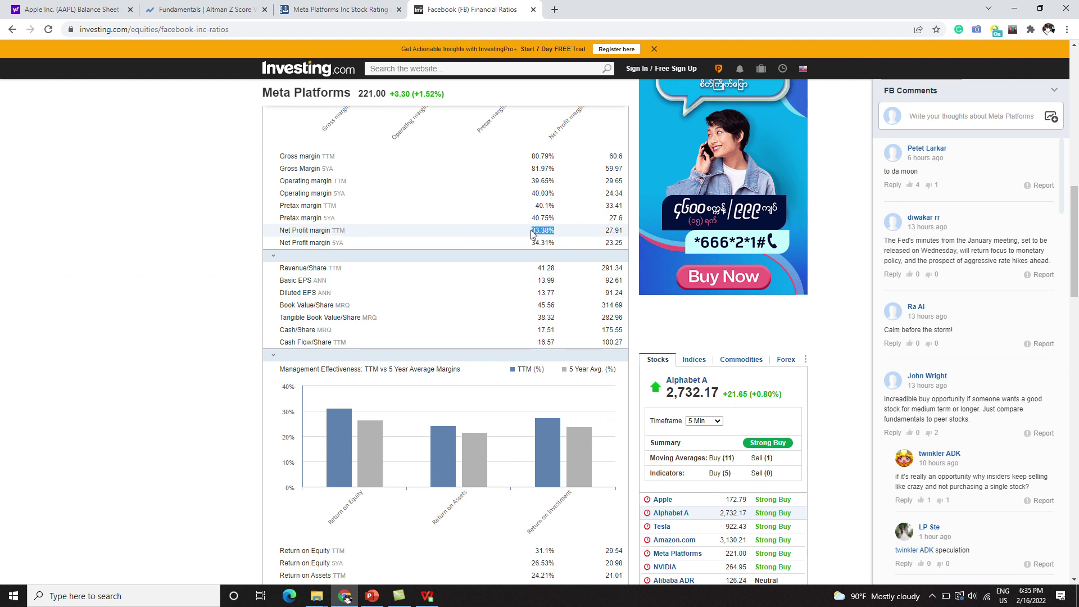
click(608, 229)
drag(608, 230, 620, 230)
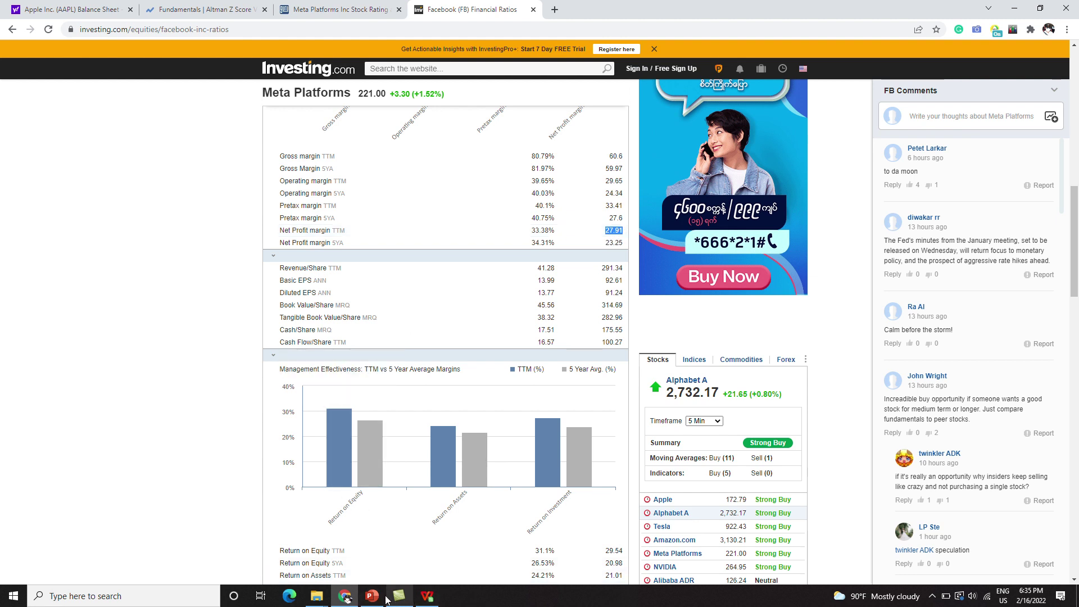
Step: Switch back to the WPS spreadsheet, compare the FB and Industry net margins, and enter a score of 1 in D9
click(428, 596)
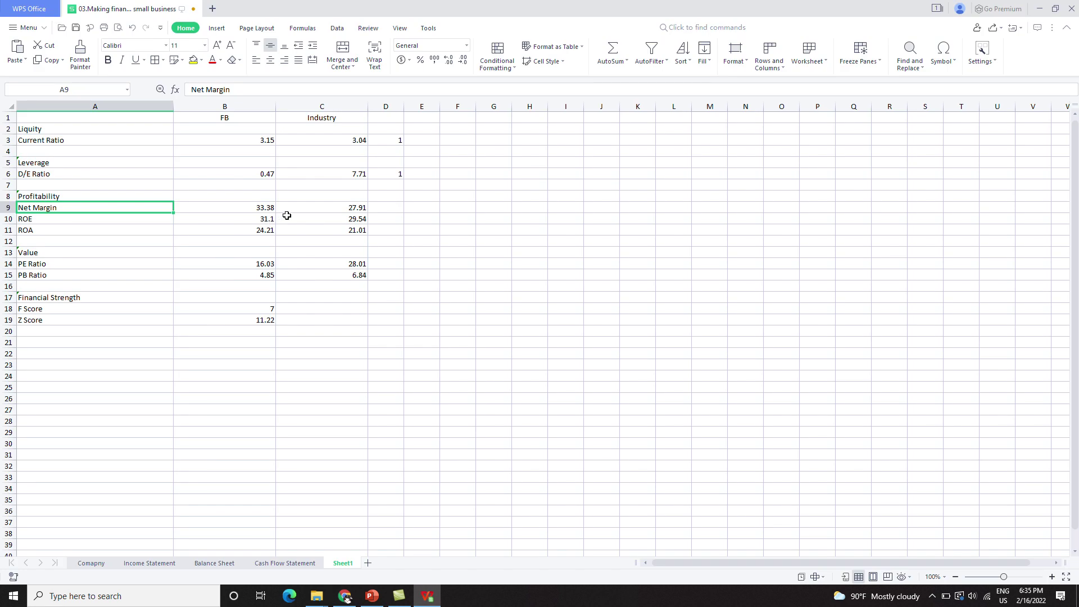
click(264, 209)
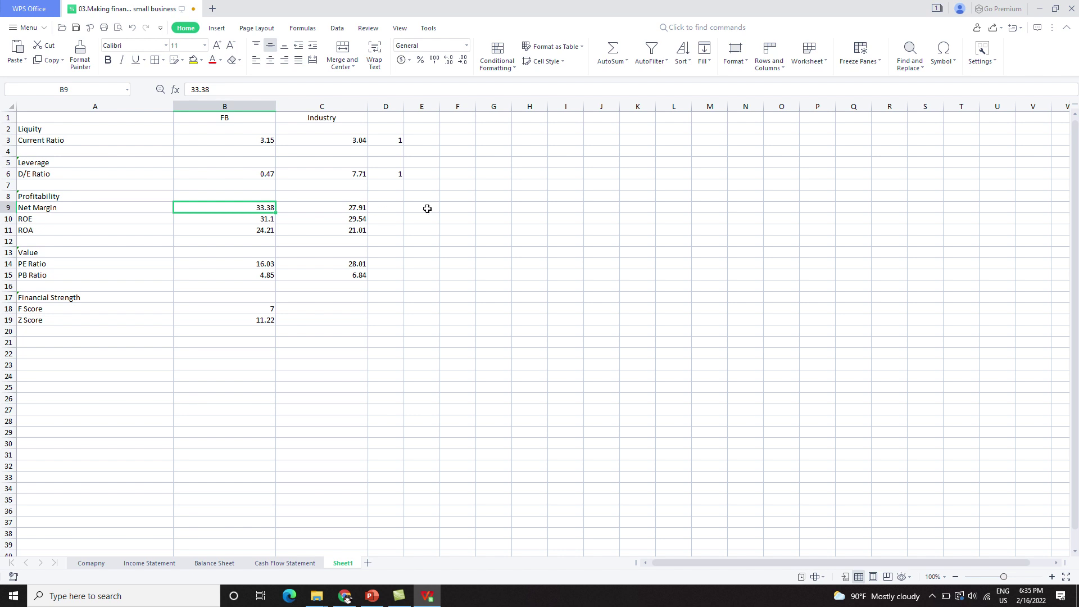
click(393, 209)
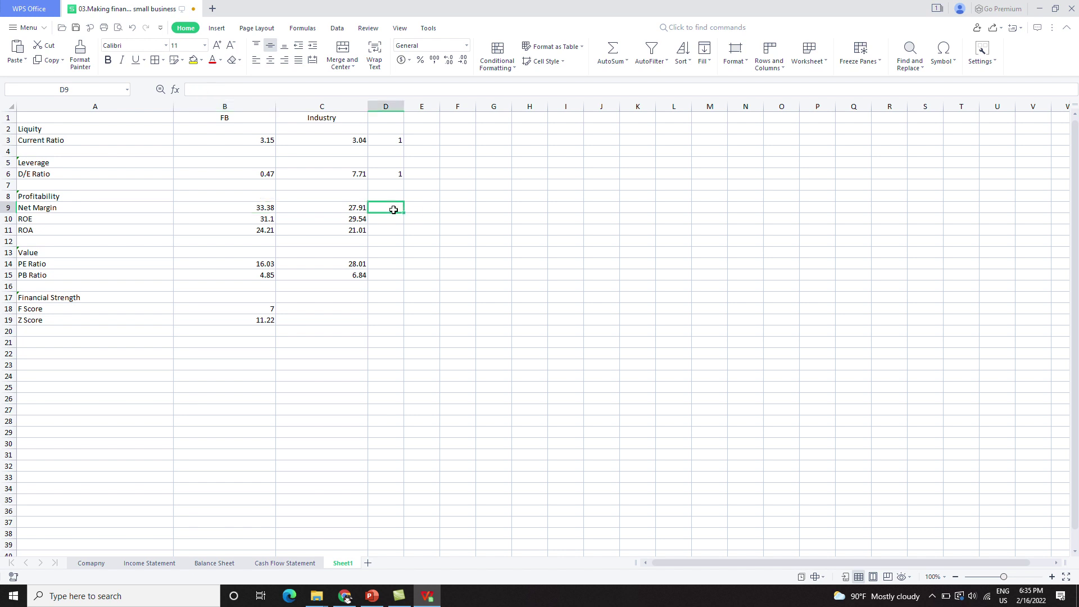
text(1)
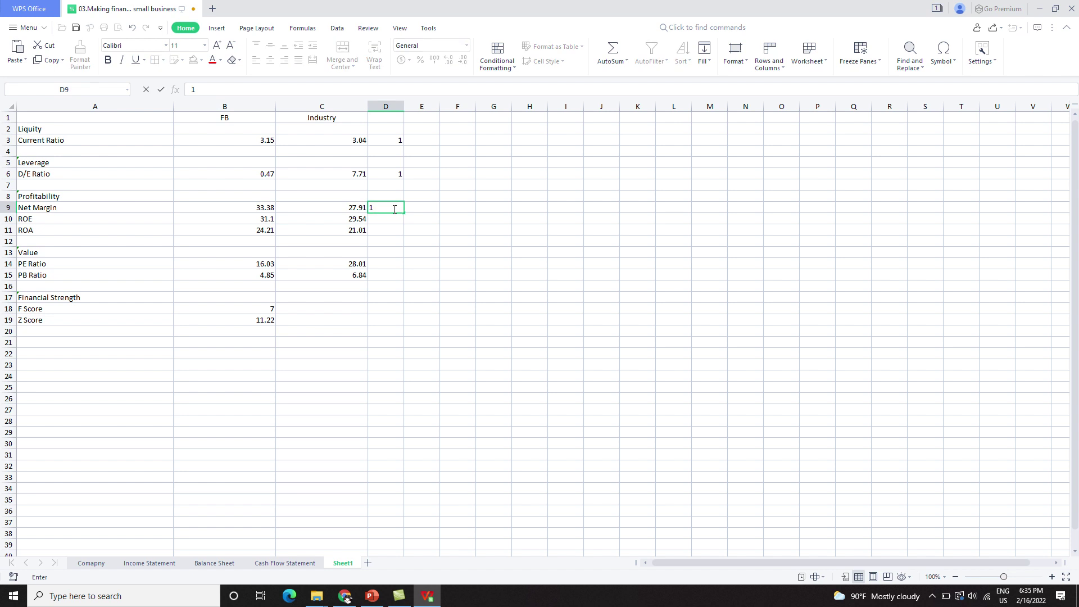
key(Return)
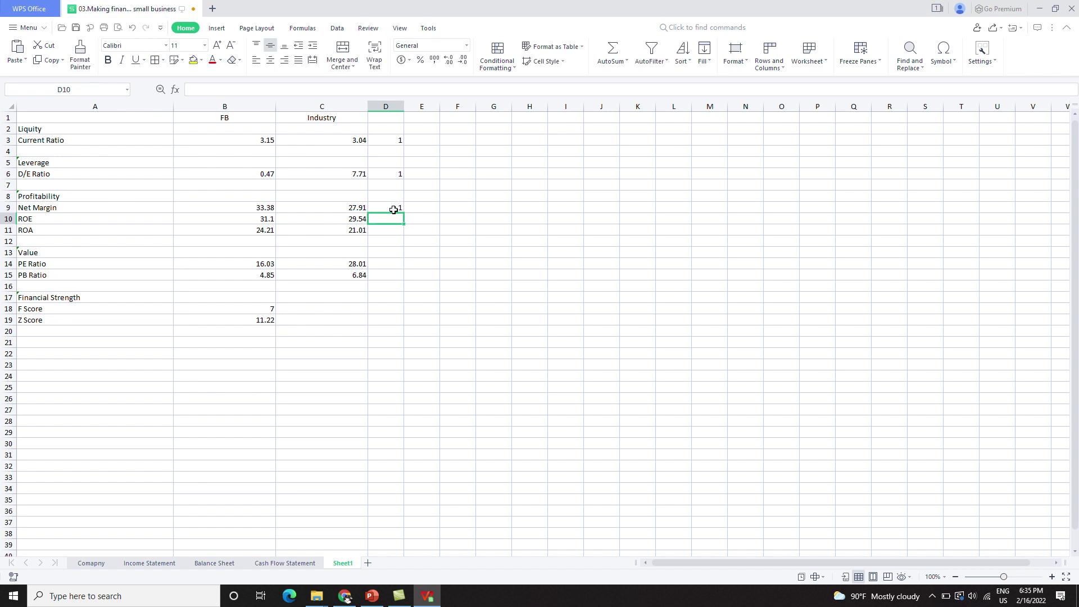
Step: Switch to Chrome and compare FB's Net Profit margin TTM with its 5YA figure in the ratios table
click(344, 595)
click(285, 159)
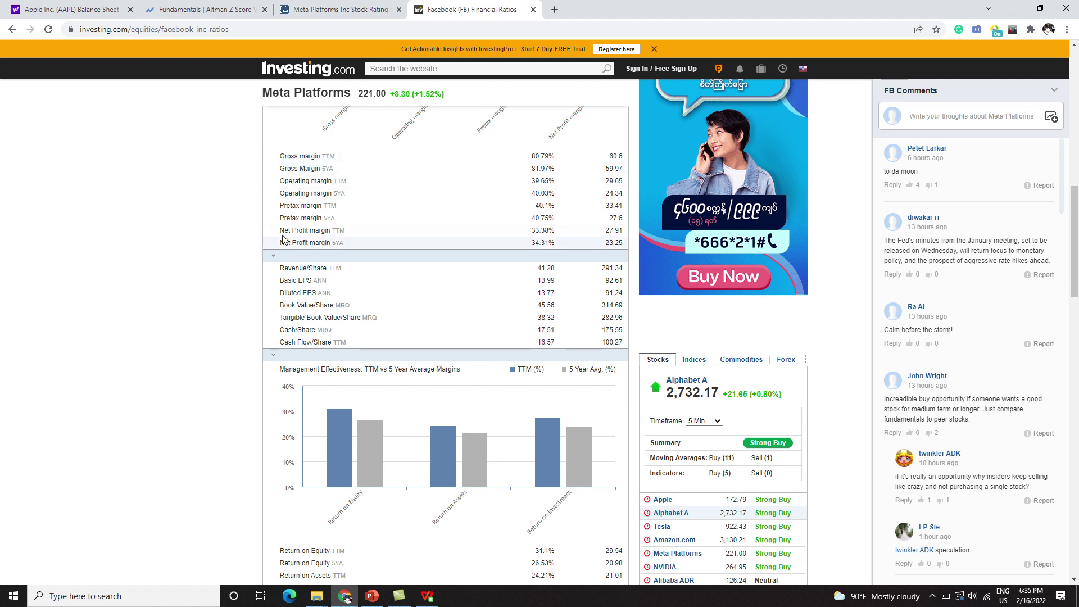
drag(284, 230, 361, 231)
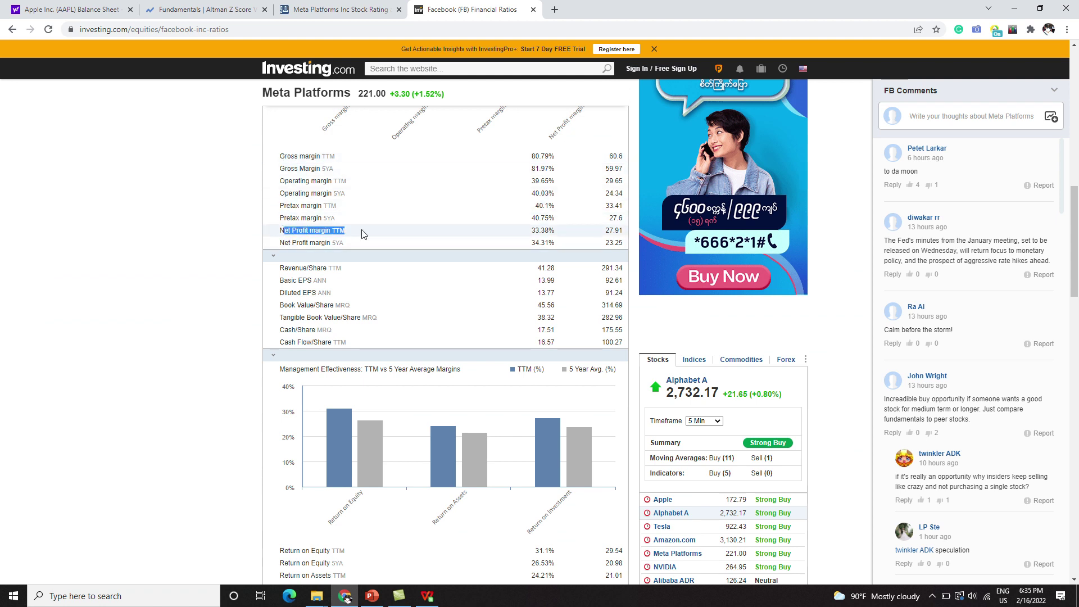
drag(280, 245, 560, 247)
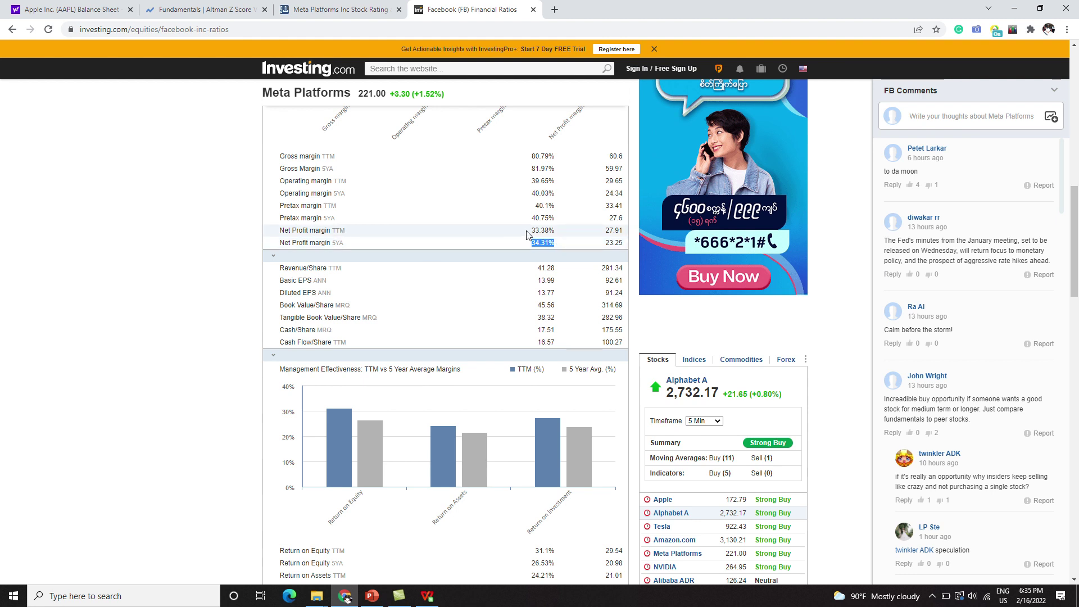
drag(529, 235, 575, 233)
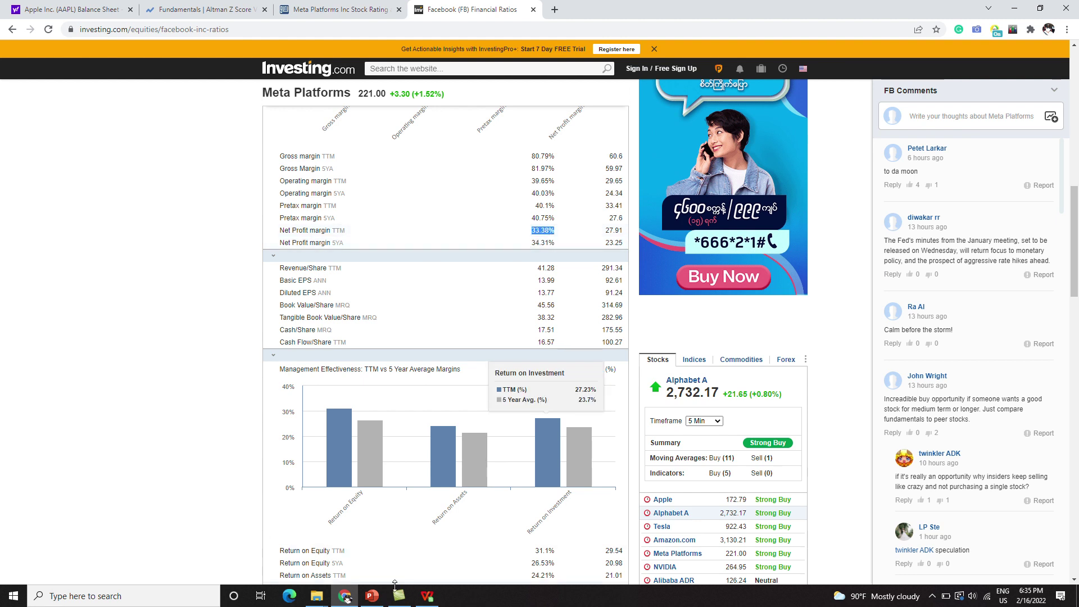
Step: Check the ROE row in the WPS spreadsheet, and examine the company and industry Return on Equity TTM figures in Chrome
click(430, 601)
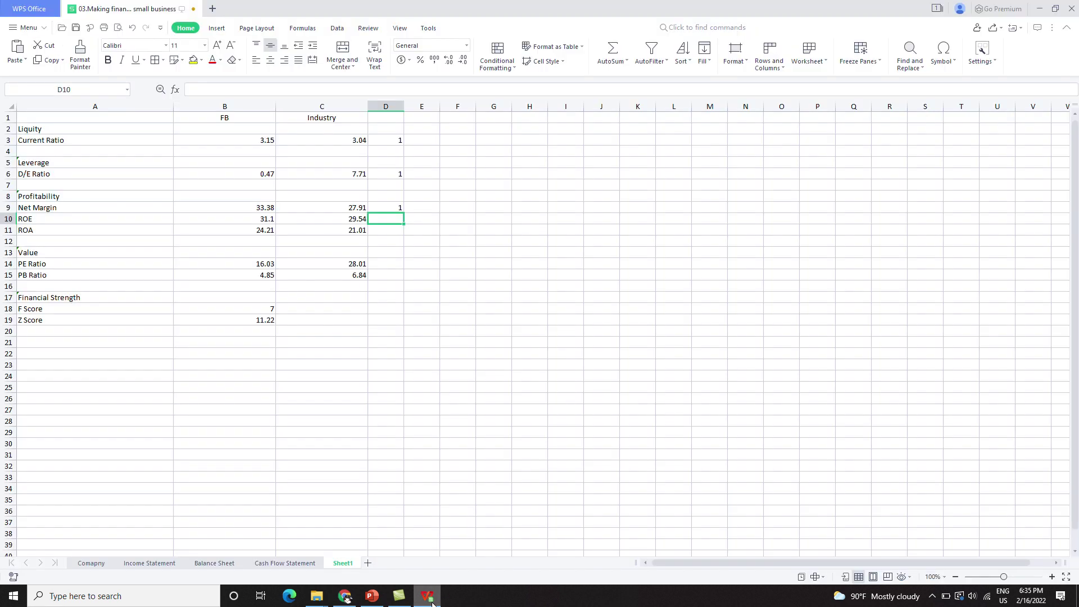
click(54, 223)
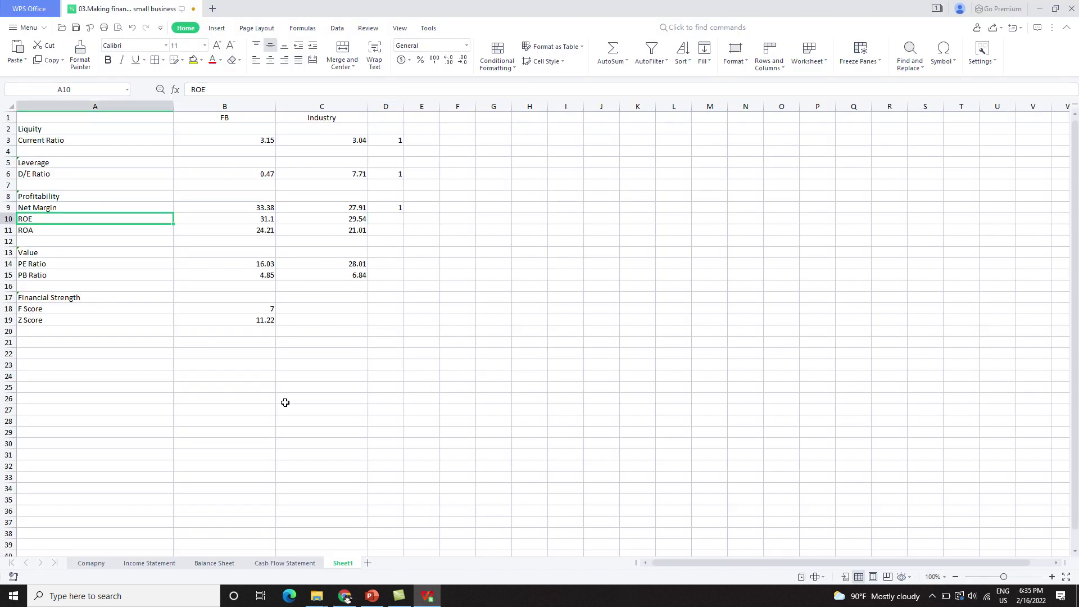
click(344, 595)
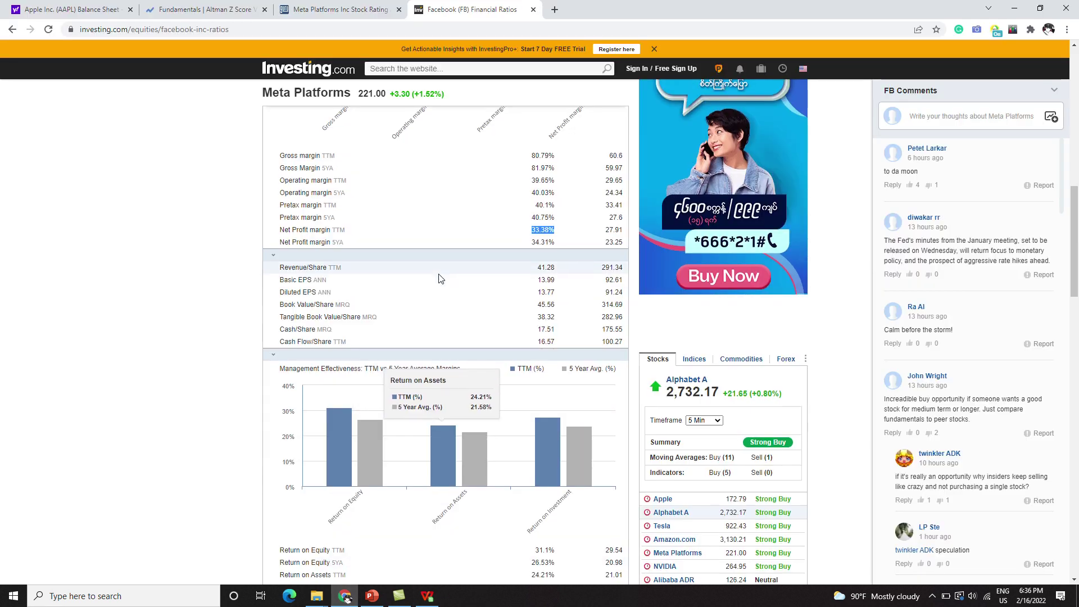
scroll(440, 279, down, 6)
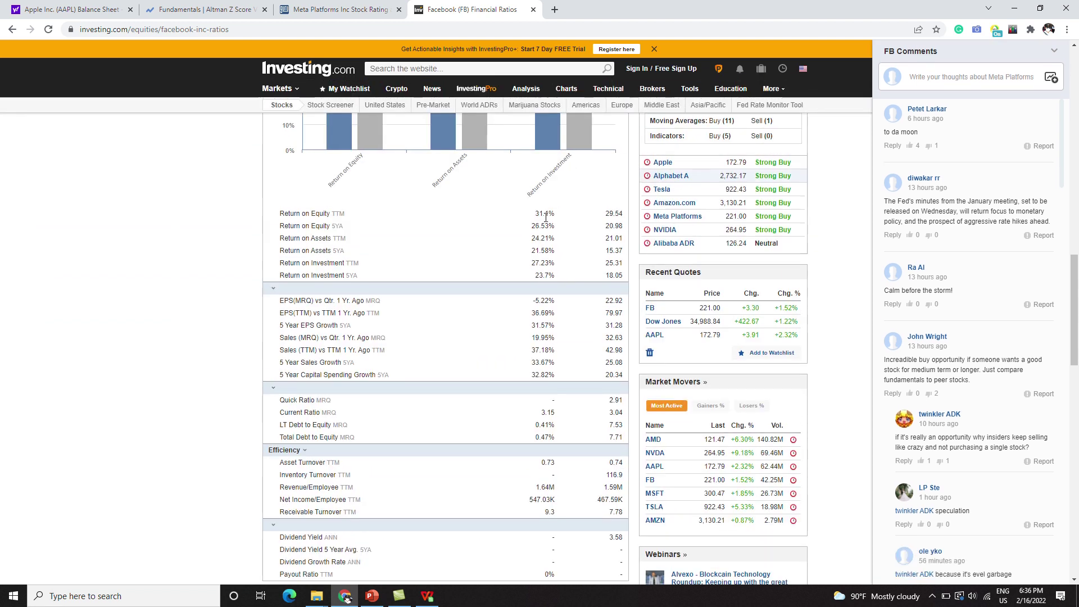
drag(534, 214, 566, 216)
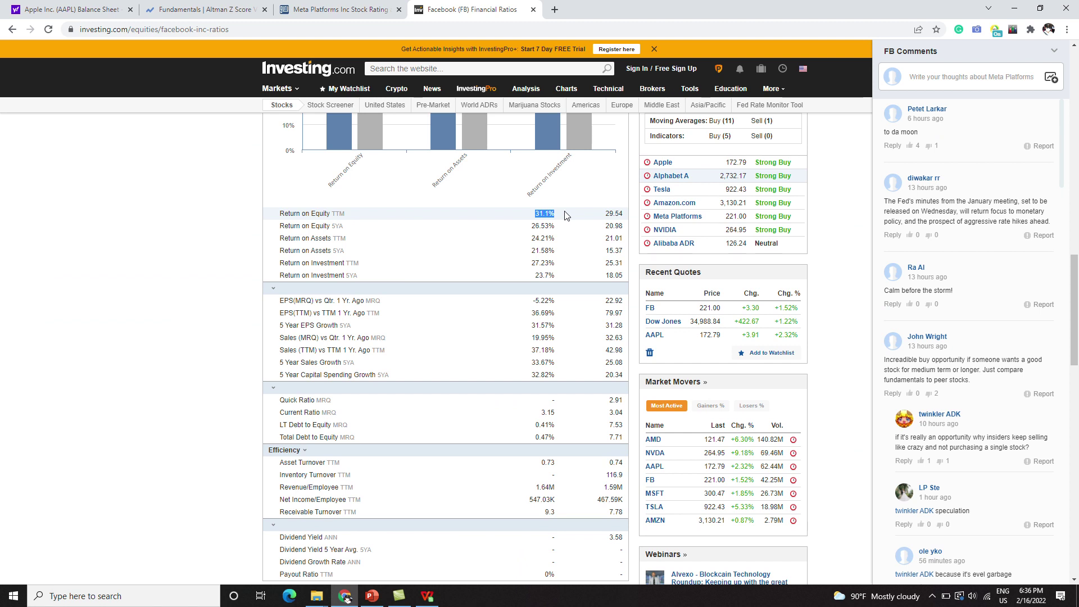
drag(545, 214, 620, 223)
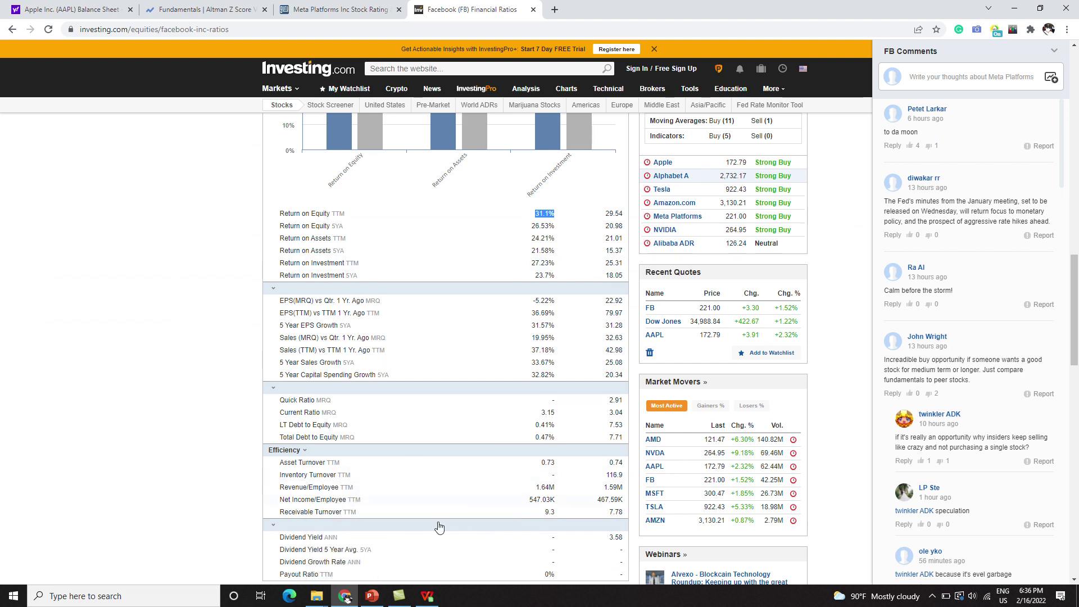
Step: Switch back to the WPS spreadsheet, compare the FB and Industry ROE values, and enter a score of 1 in D10
mouse_move(433, 596)
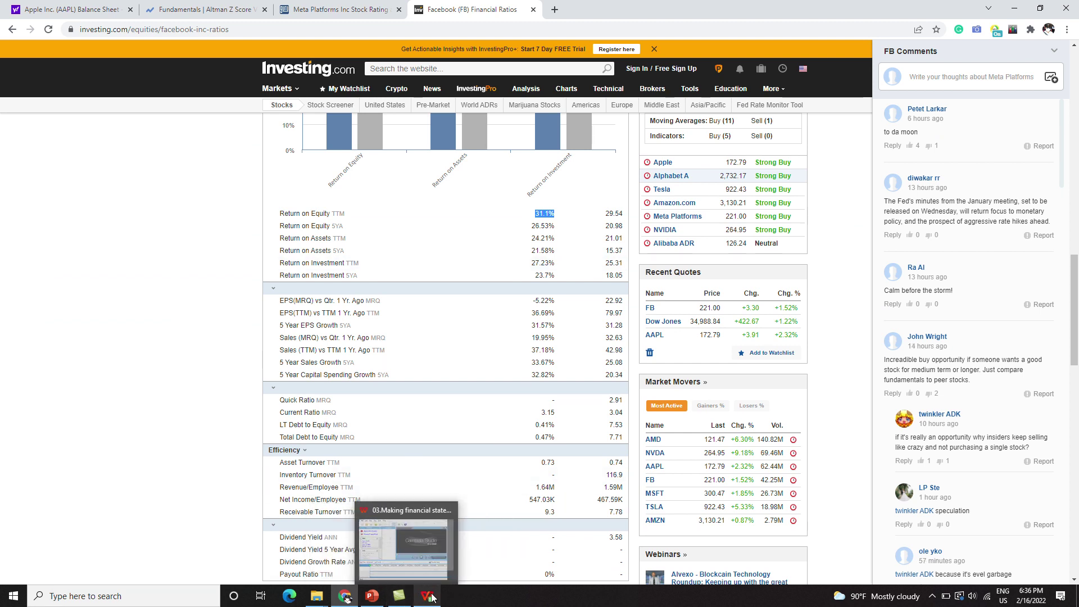
mouse_move(377, 598)
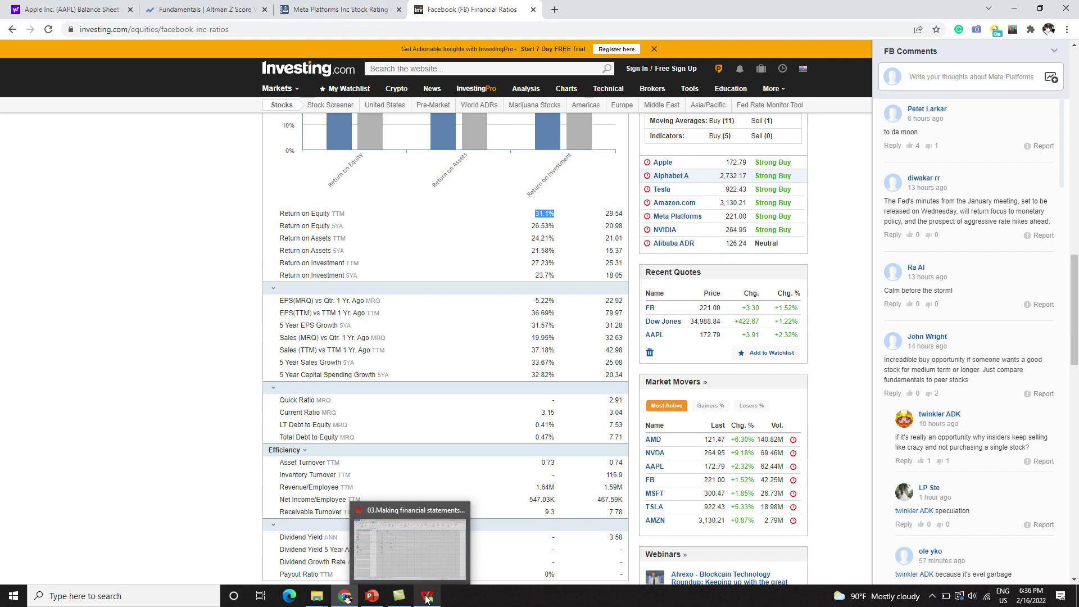
click(427, 526)
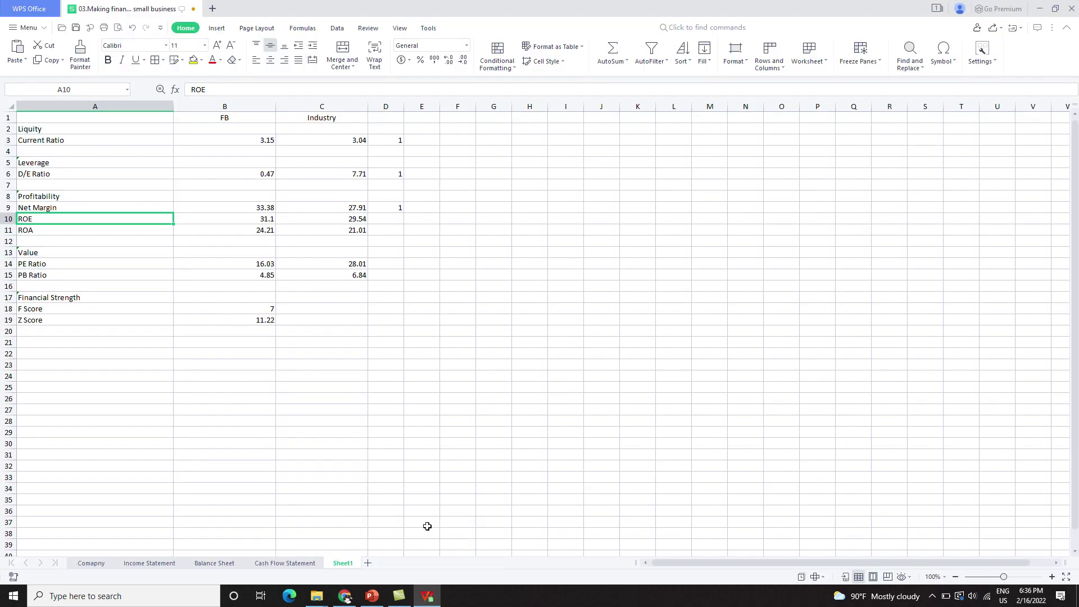
click(228, 217)
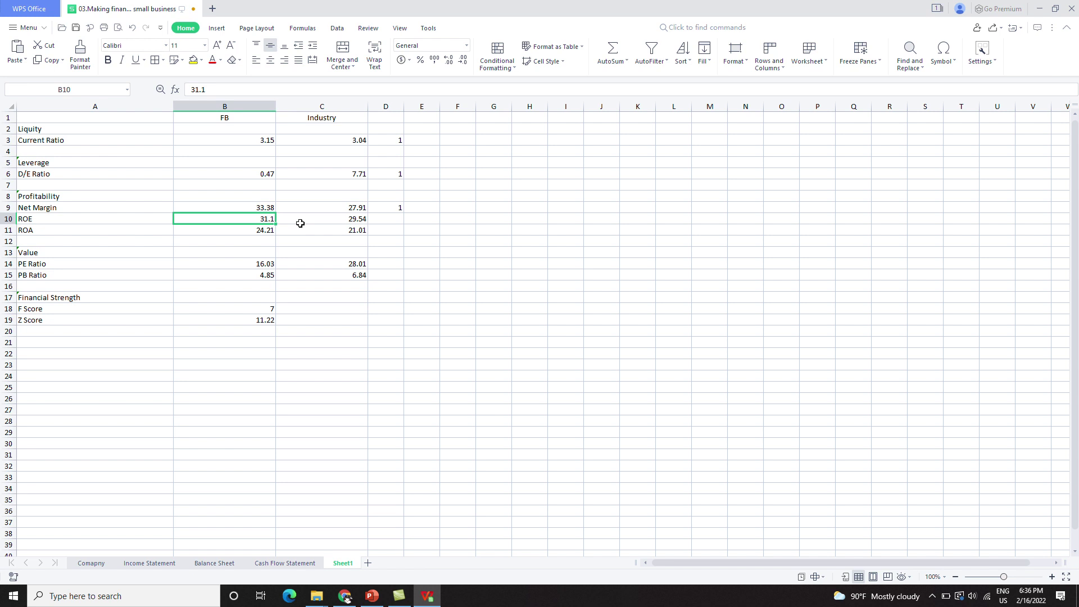
click(325, 223)
click(385, 223)
text(1)
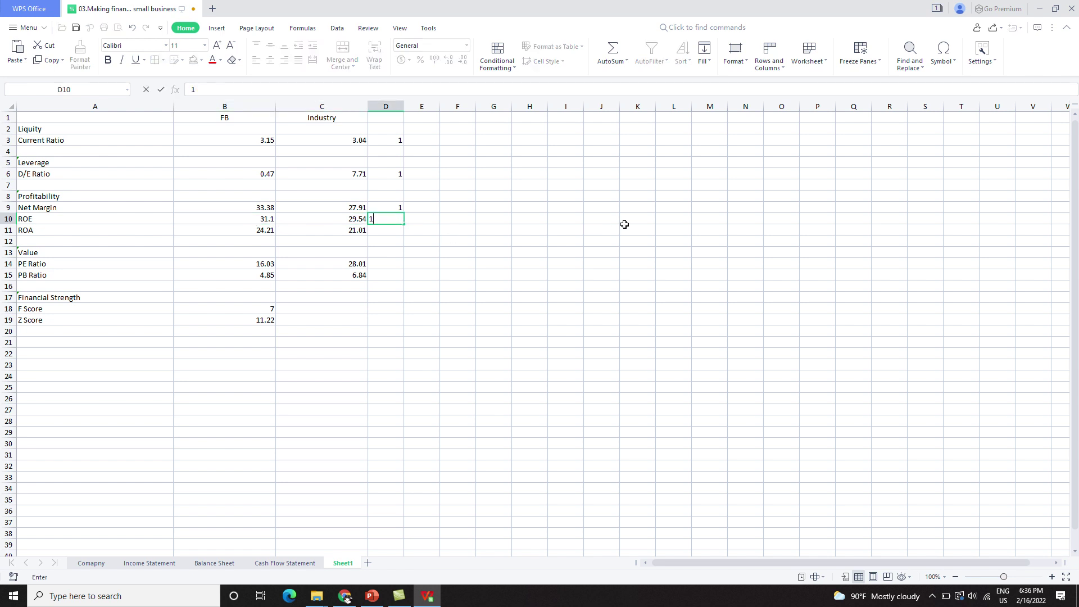
key(Return)
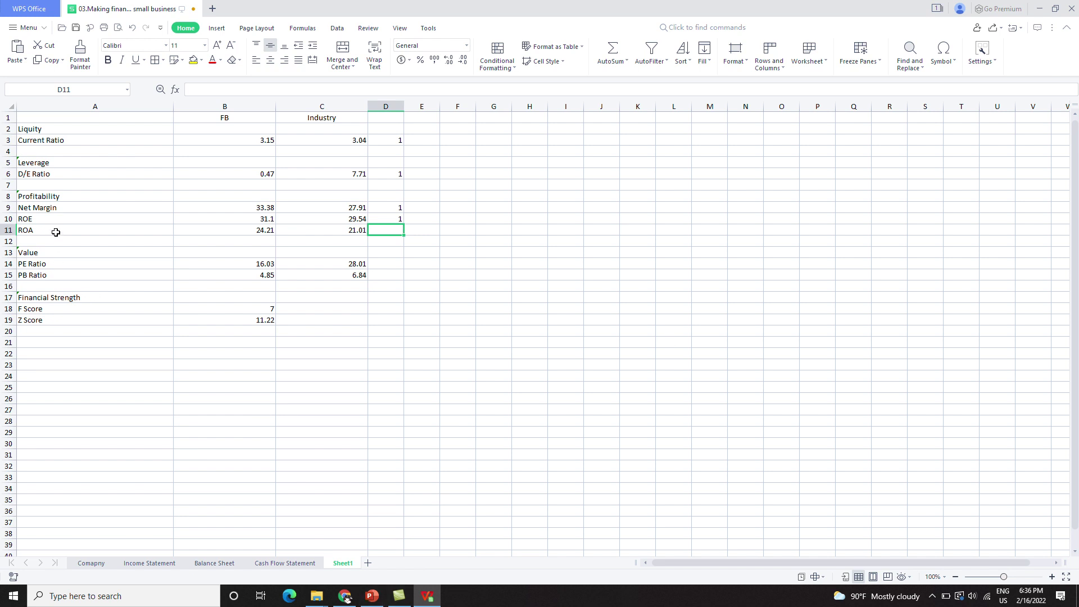
Step: Switch to Chrome and examine the company and industry Return on Assets TTM figures in the FB ratios table
click(345, 596)
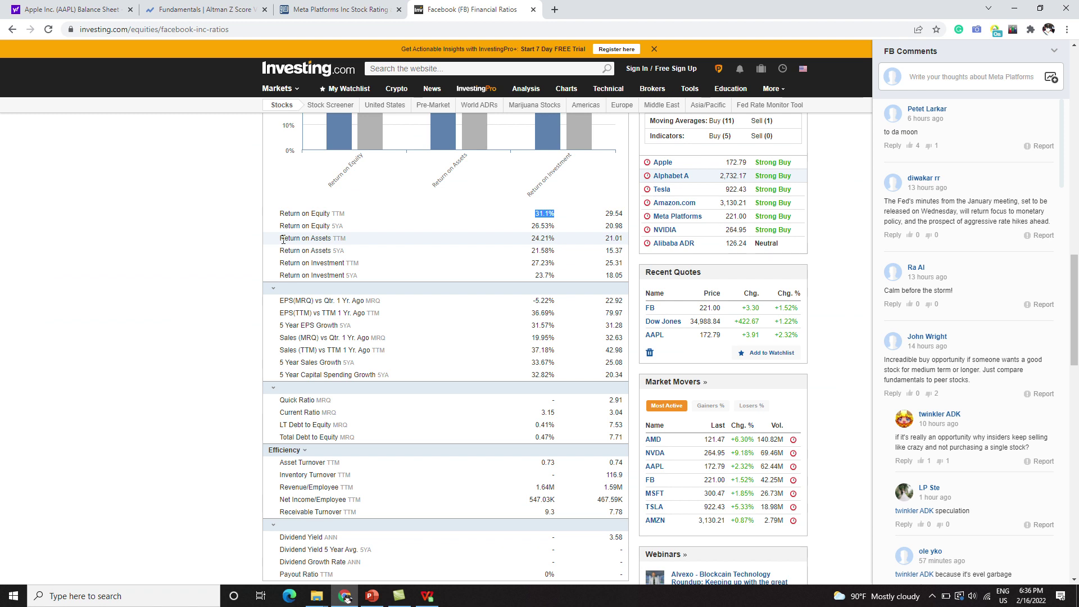
double_click(610, 238)
click(533, 242)
double_click(540, 238)
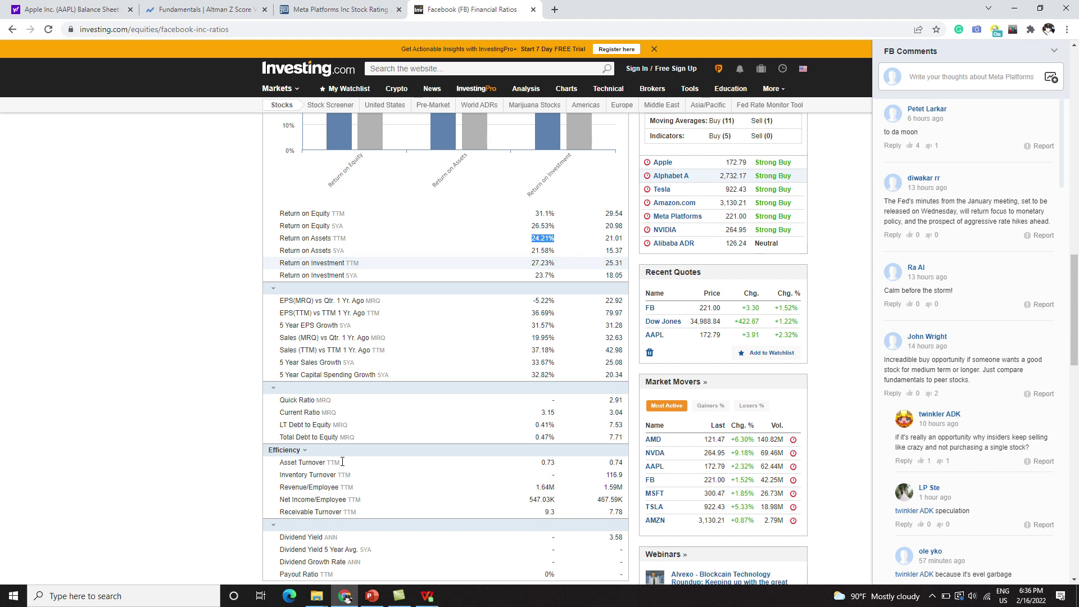
Step: Switch back to the WPS spreadsheet, compare the FB and Industry ROA values, and enter a score of 1 in D11
click(427, 596)
click(257, 230)
click(340, 230)
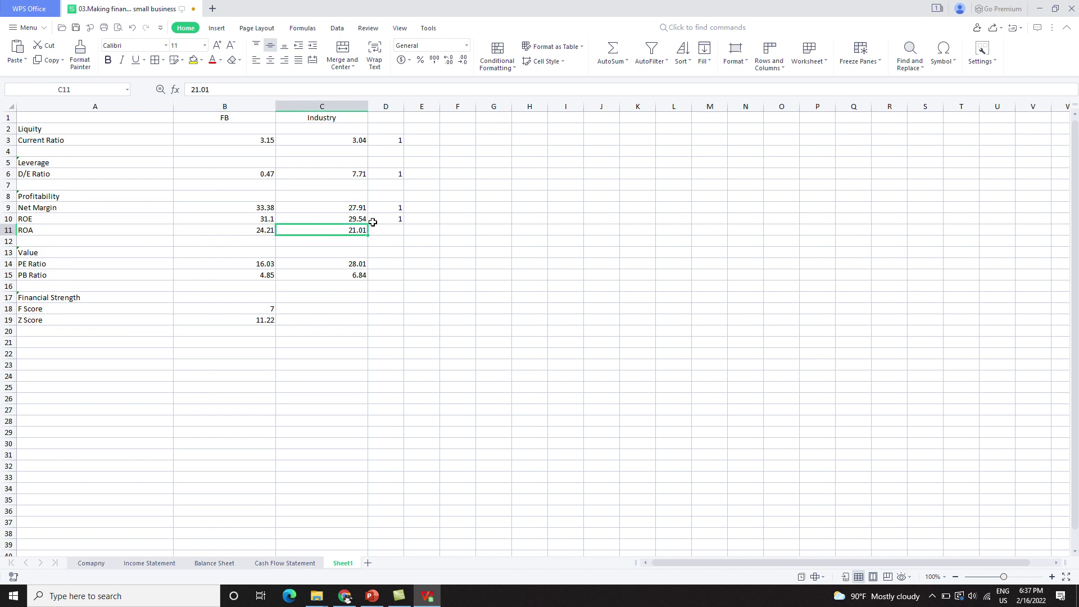
click(383, 230)
text(1)
key(Return)
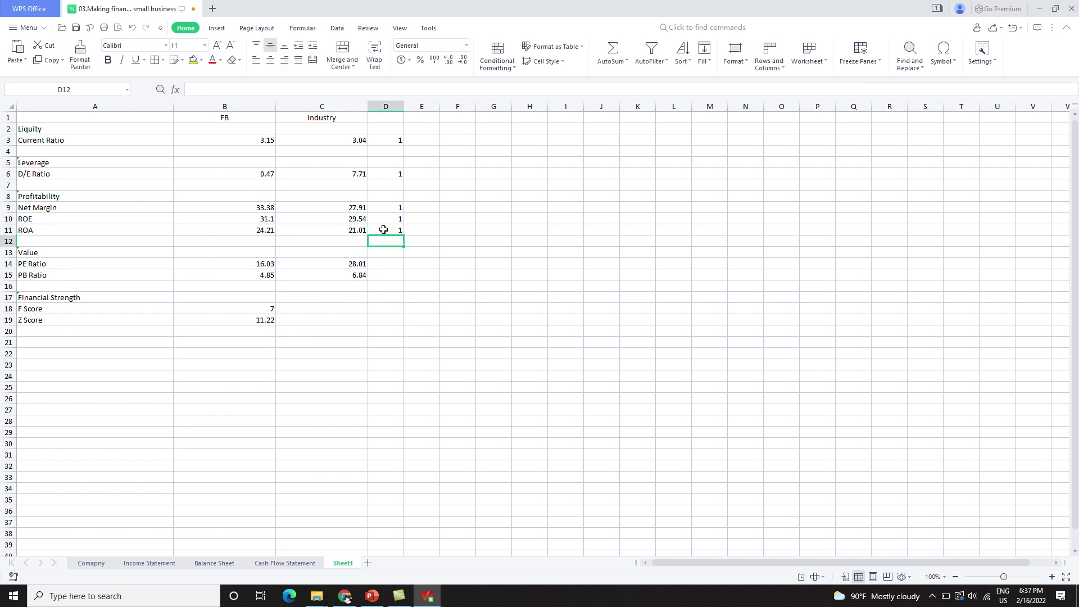
Step: Compare FB's ROE in B10 with its ROA in B11 to examine the gap between them
click(414, 232)
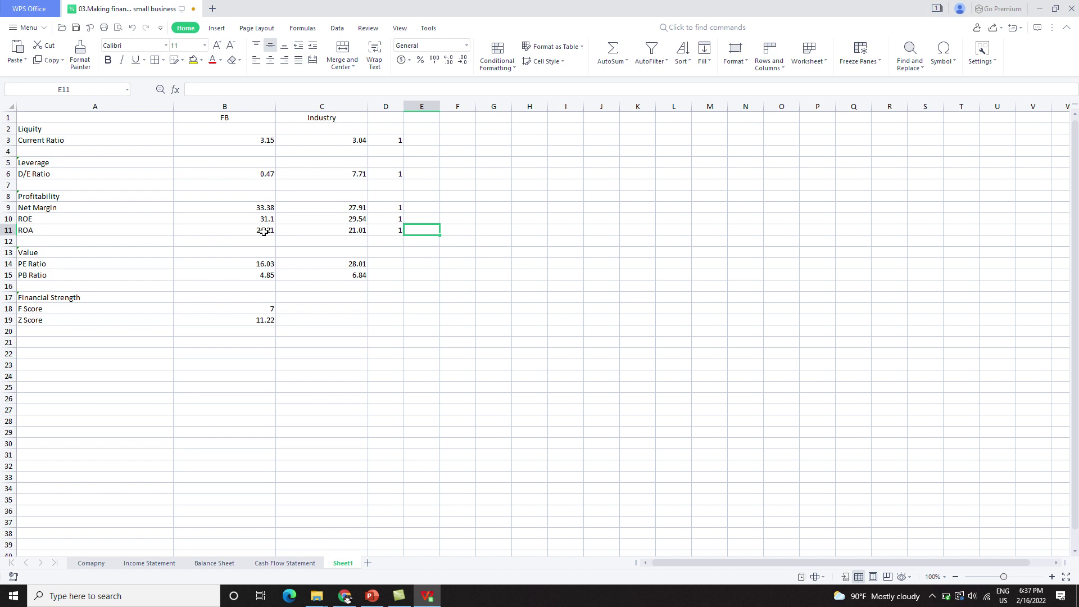
click(244, 220)
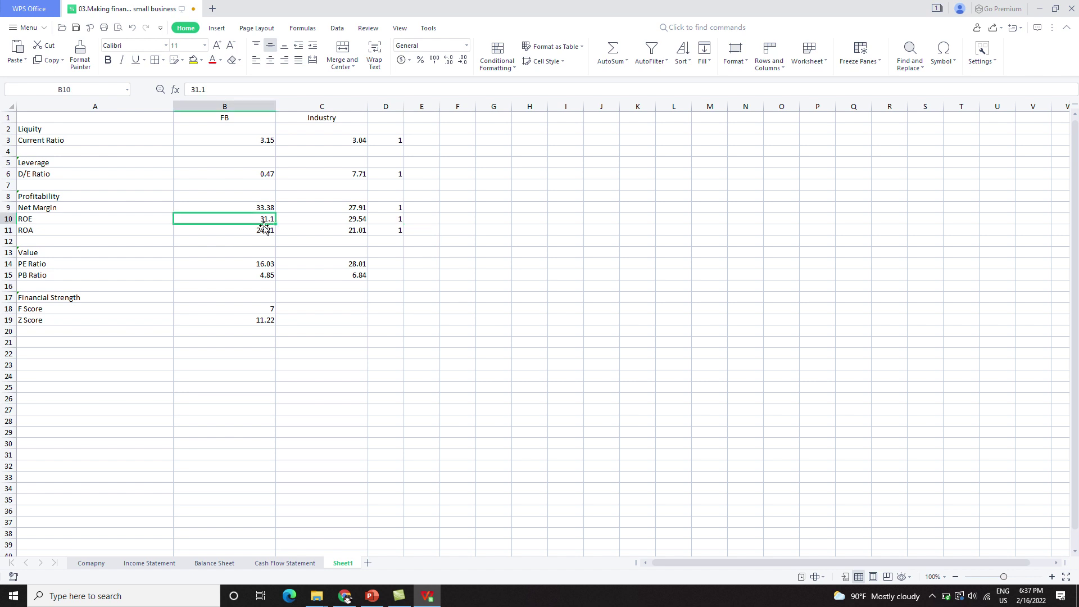
click(241, 230)
click(250, 222)
click(252, 232)
click(254, 222)
click(254, 228)
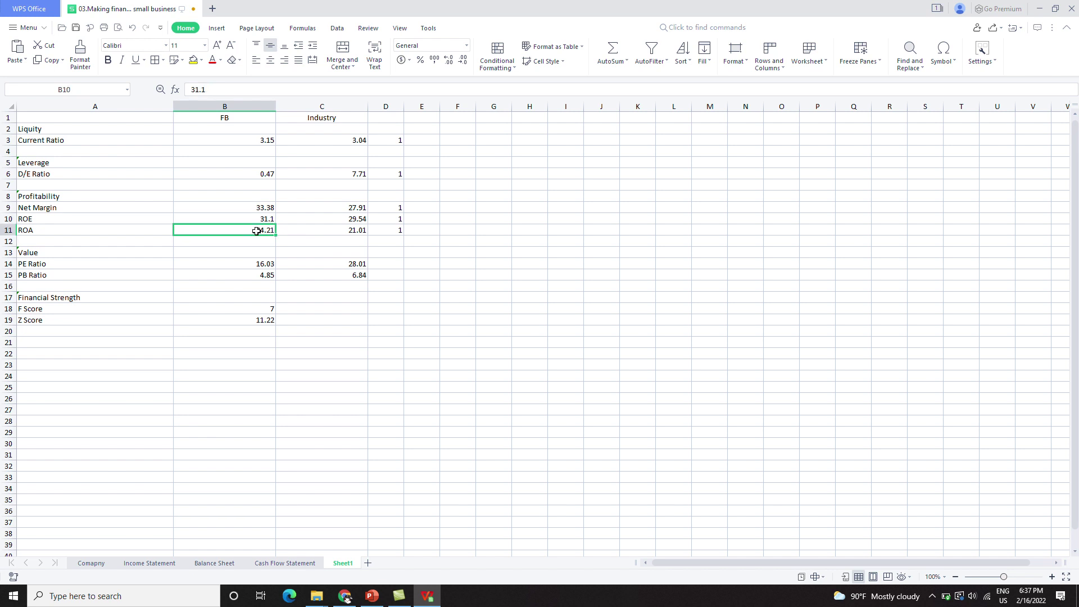
click(252, 220)
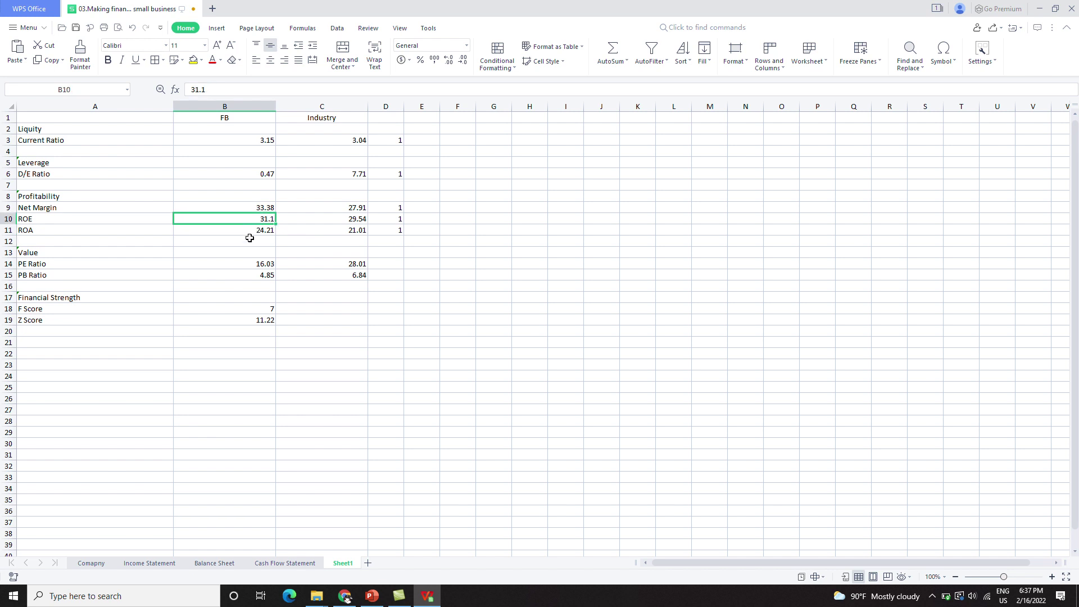
click(259, 232)
click(260, 221)
click(243, 234)
click(267, 221)
click(266, 231)
click(423, 232)
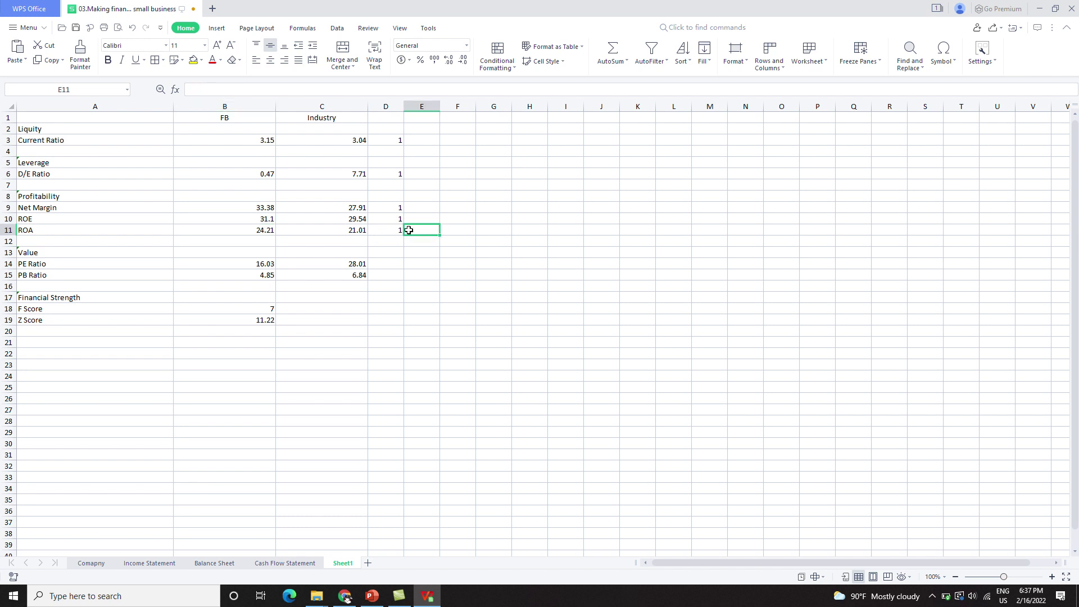
Step: Enter an additional profitability score of 1 in D12 for the ROE versus ROA comparison
click(394, 240)
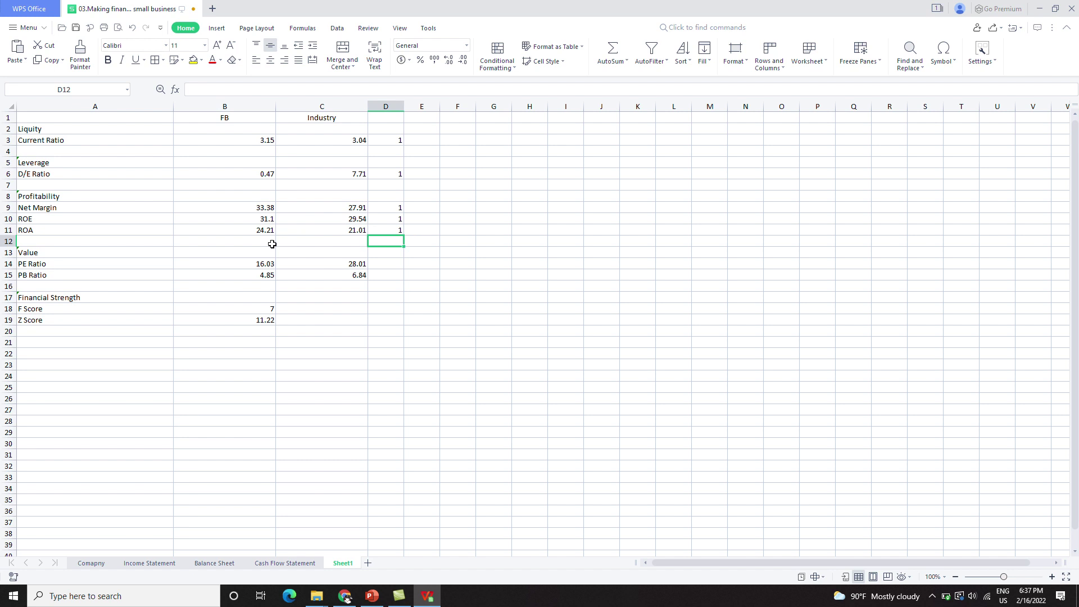
text(1)
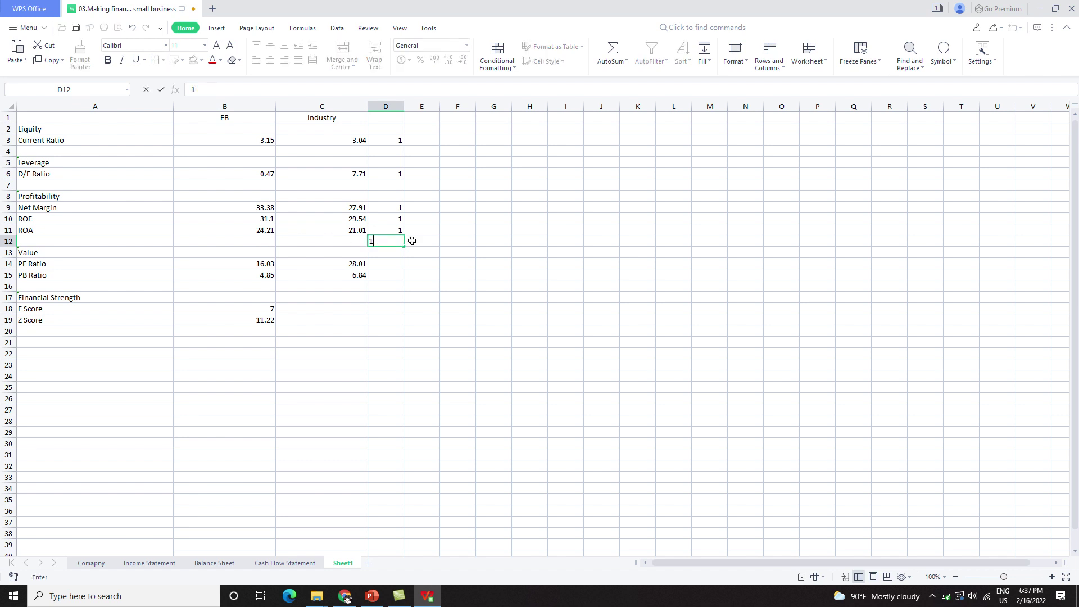
click(426, 280)
click(89, 219)
click(74, 234)
click(393, 241)
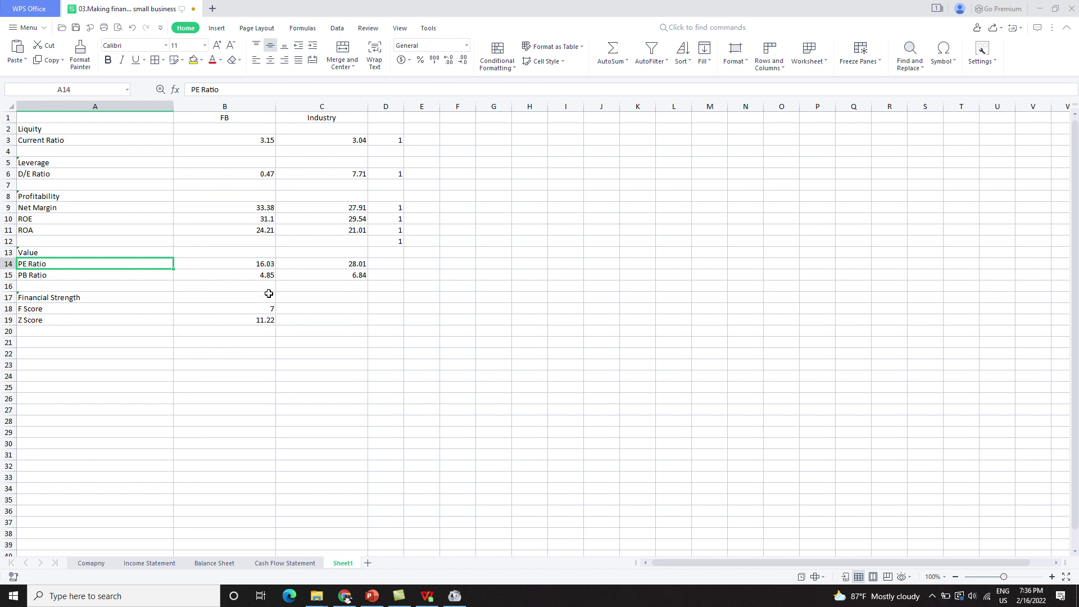
Step: Switch to Chrome and examine FB's P/E Ratio TTM against the industry figure in the ratios table
click(261, 268)
key(alt+Tab)
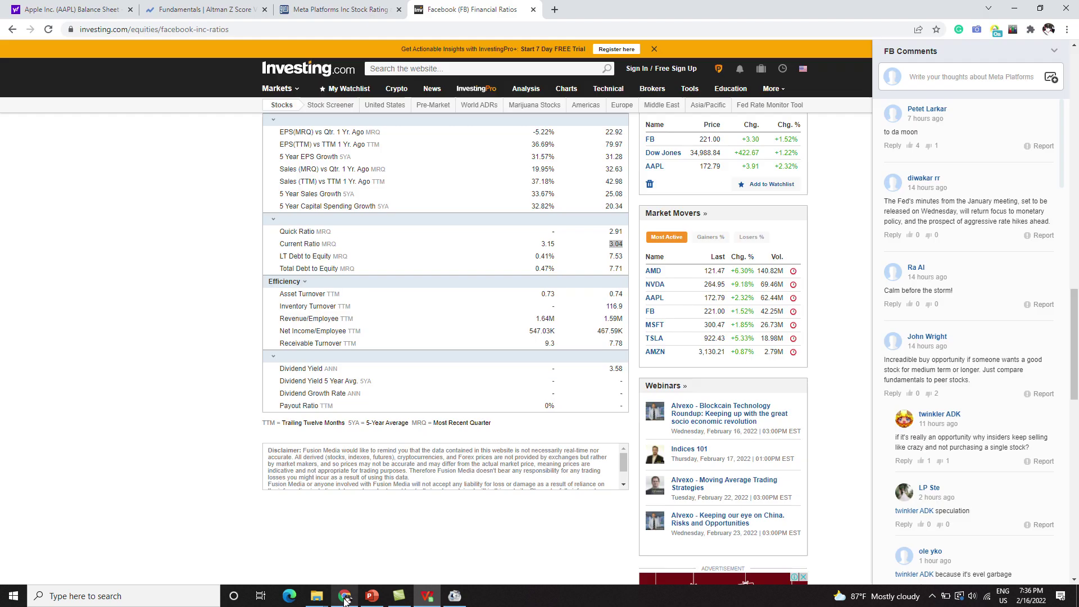
scroll(378, 380, up, 4)
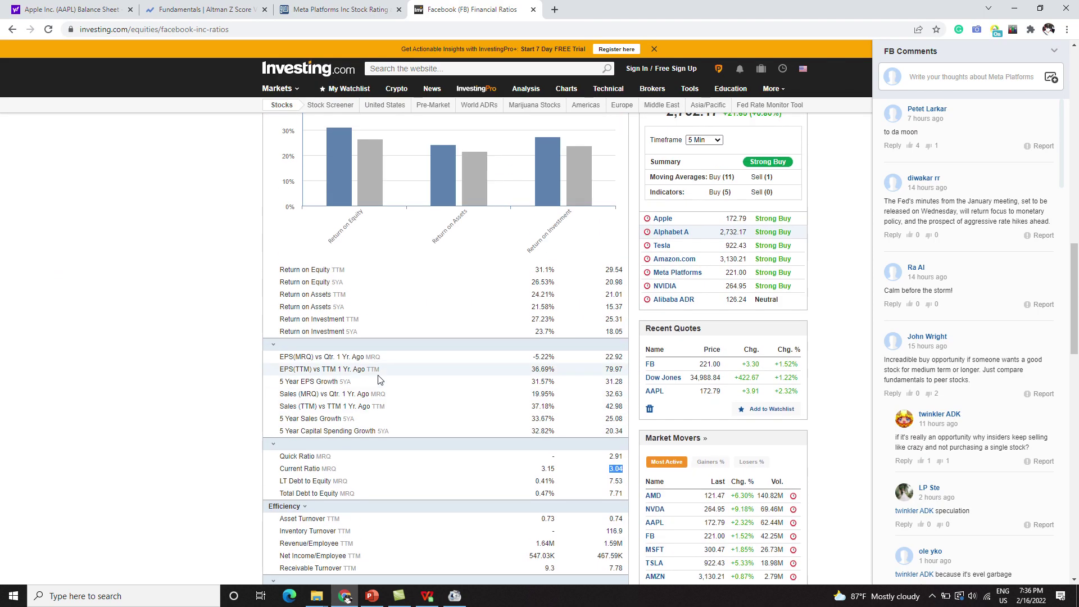
scroll(379, 380, up, 6)
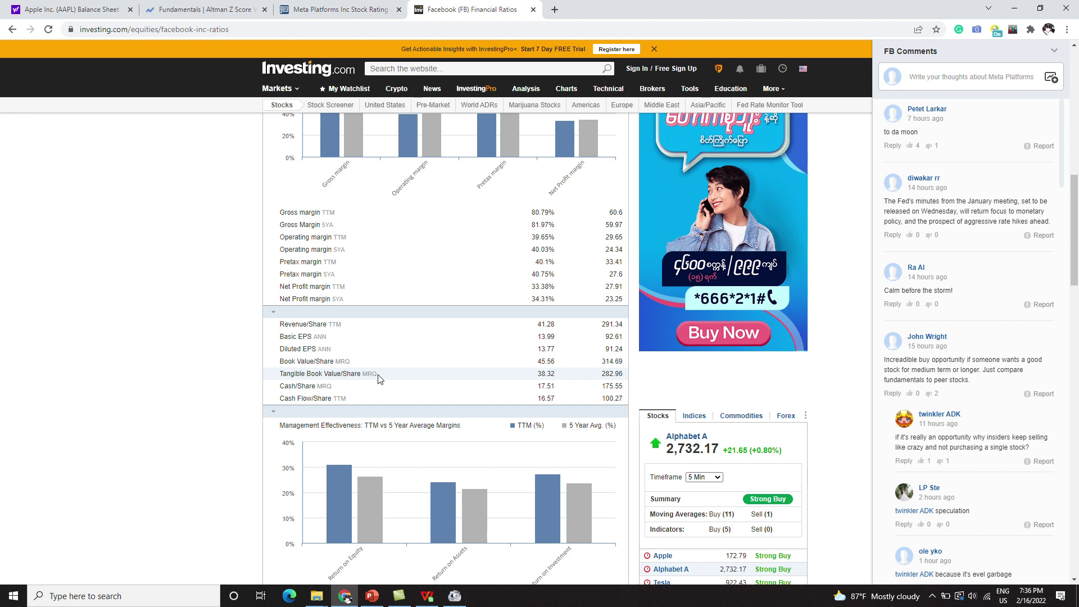
scroll(337, 337, up, 4)
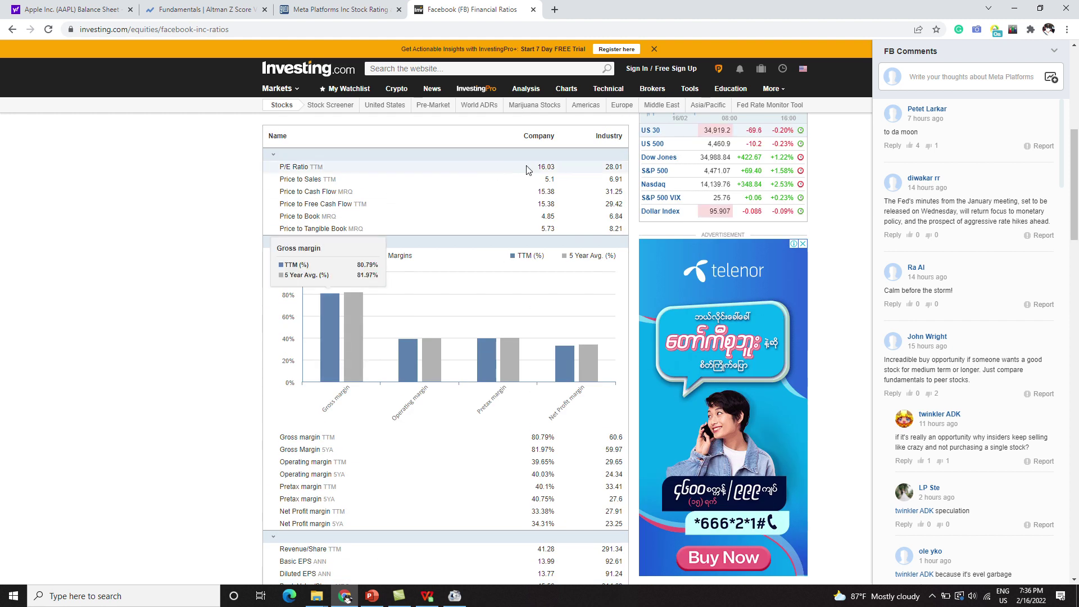
drag(536, 167, 562, 171)
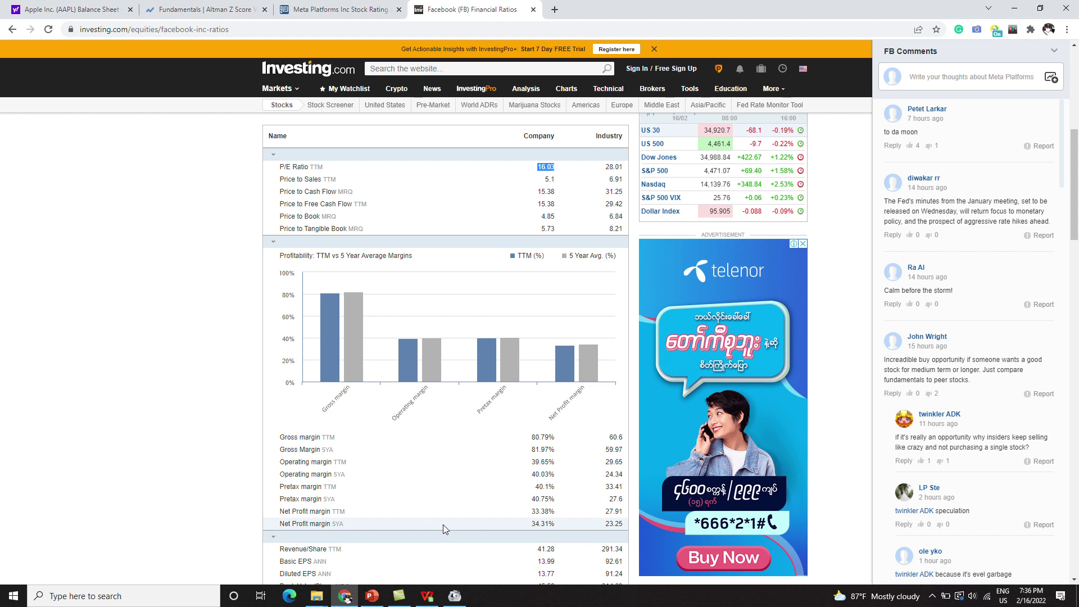
Step: Switch back to the WPS spreadsheet, compare the FB and Industry PE ratios, and enter a score of 1 in D14
click(435, 599)
click(320, 263)
click(257, 265)
click(342, 268)
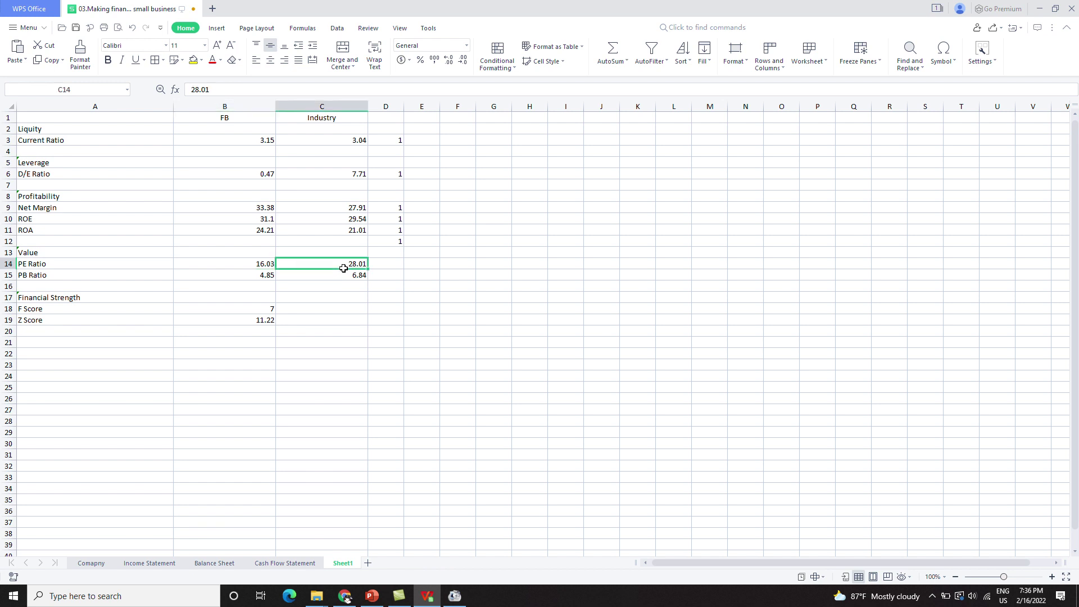
click(259, 262)
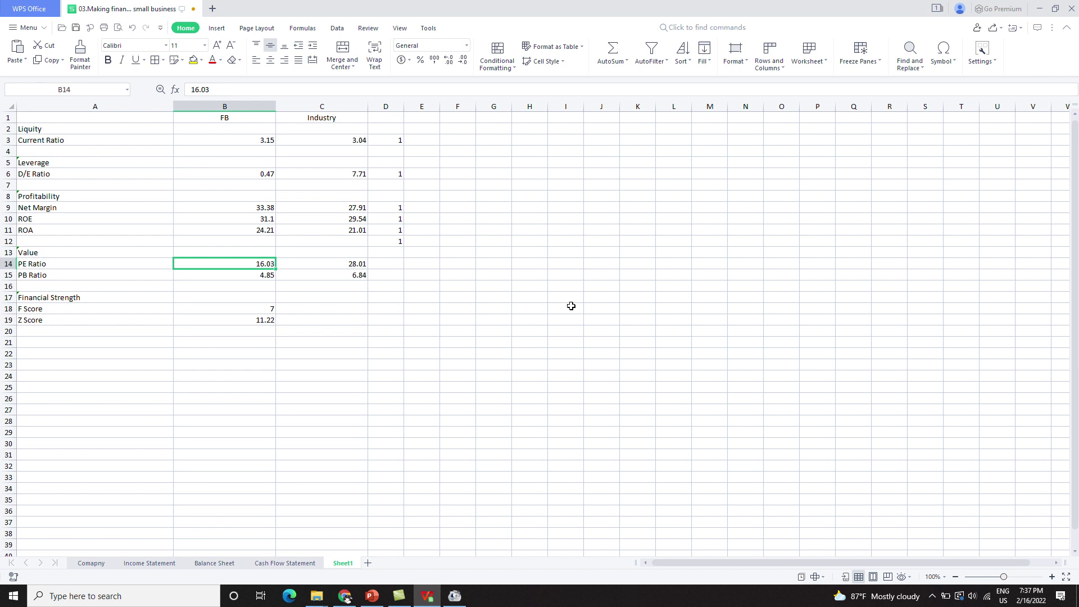
click(381, 263)
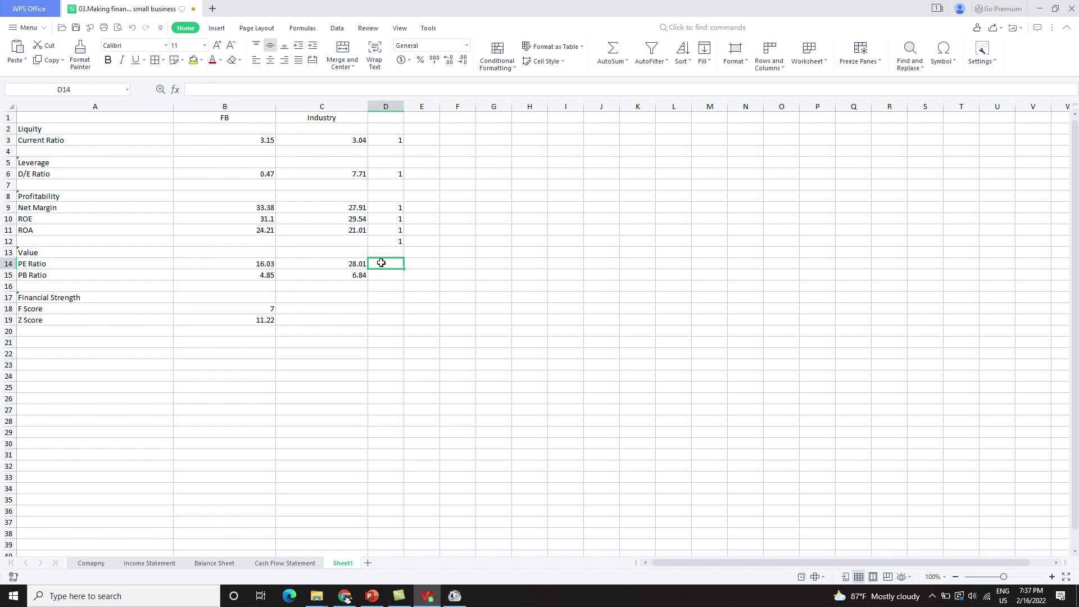
text(1)
key(Return)
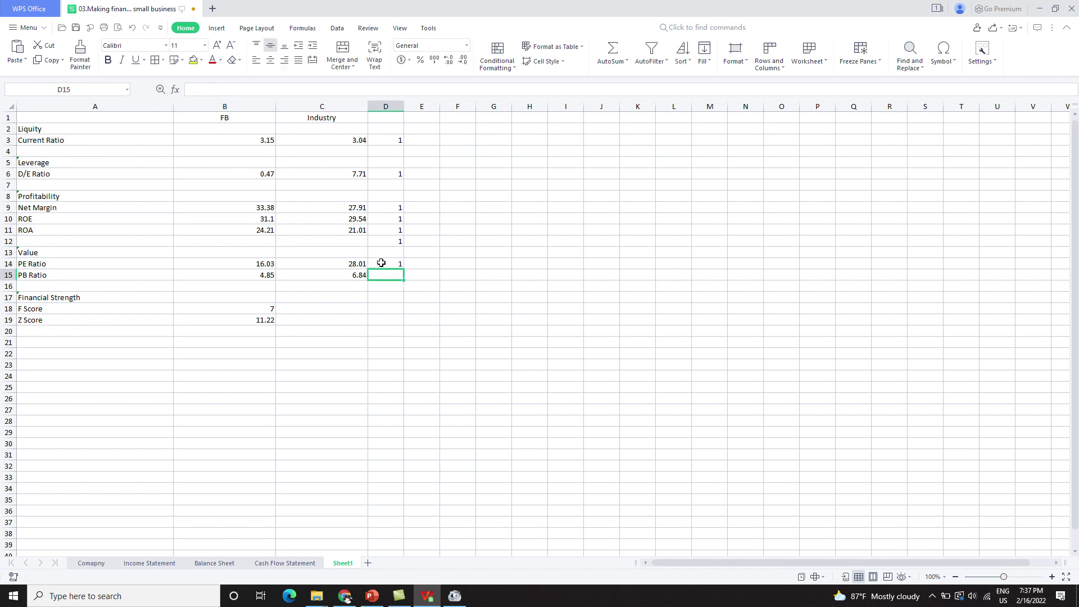
Step: Review the FB PE ratio alongside the liquidity, leverage and profitability categories and the scores in column D
click(85, 263)
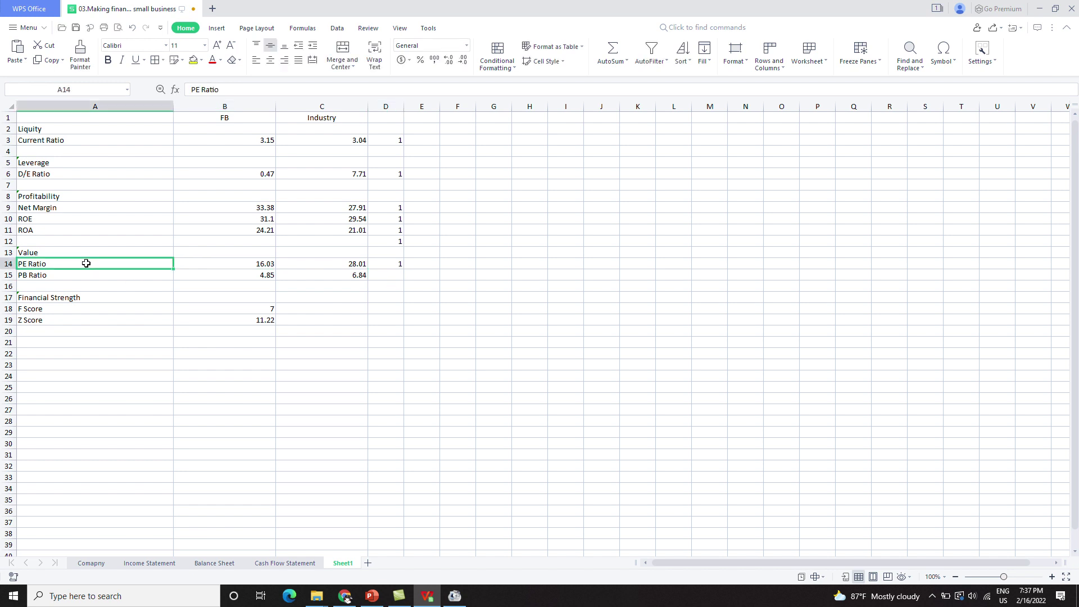
click(218, 262)
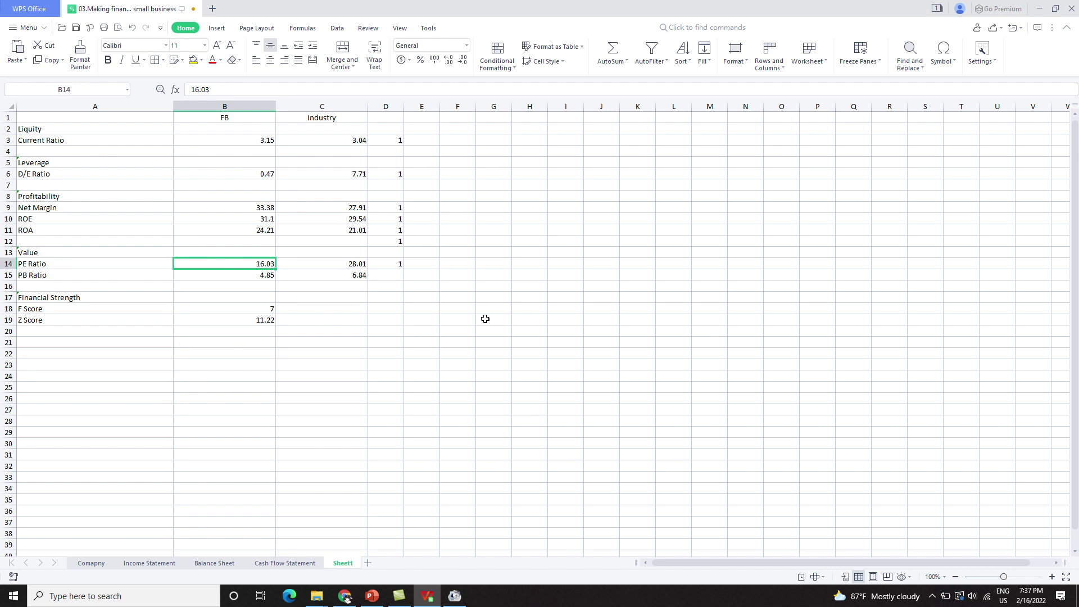
click(36, 201)
click(37, 164)
click(41, 131)
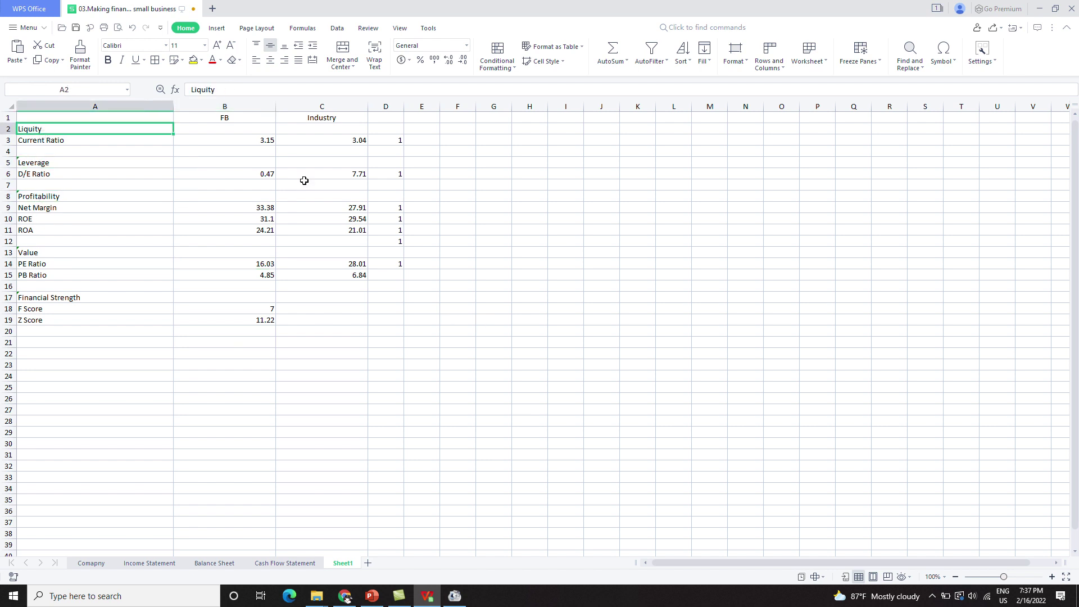
click(387, 141)
click(388, 175)
click(387, 208)
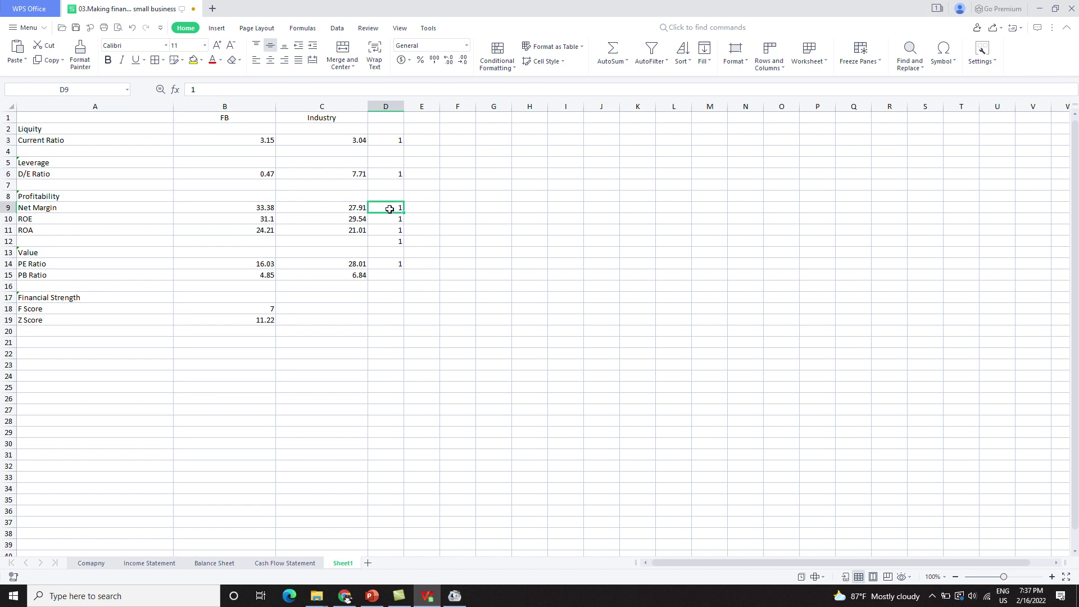
click(392, 220)
click(392, 230)
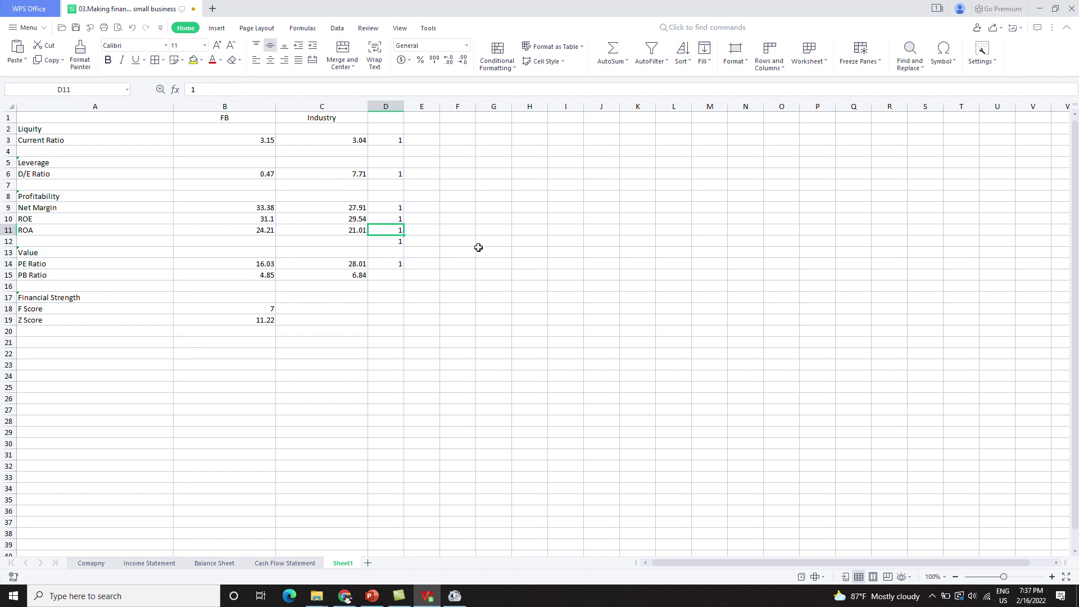
click(269, 268)
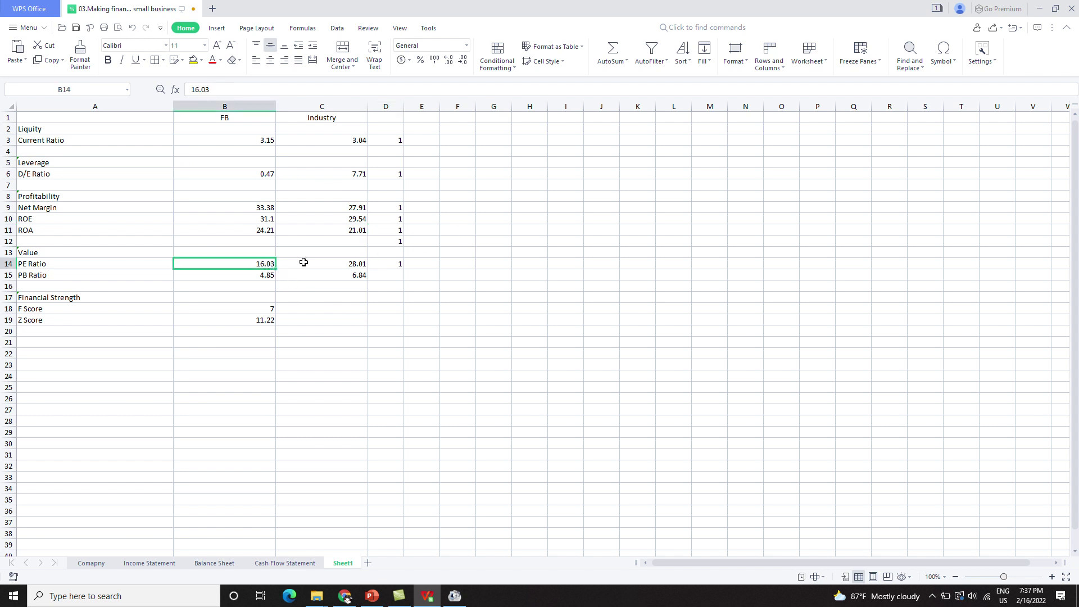
click(397, 263)
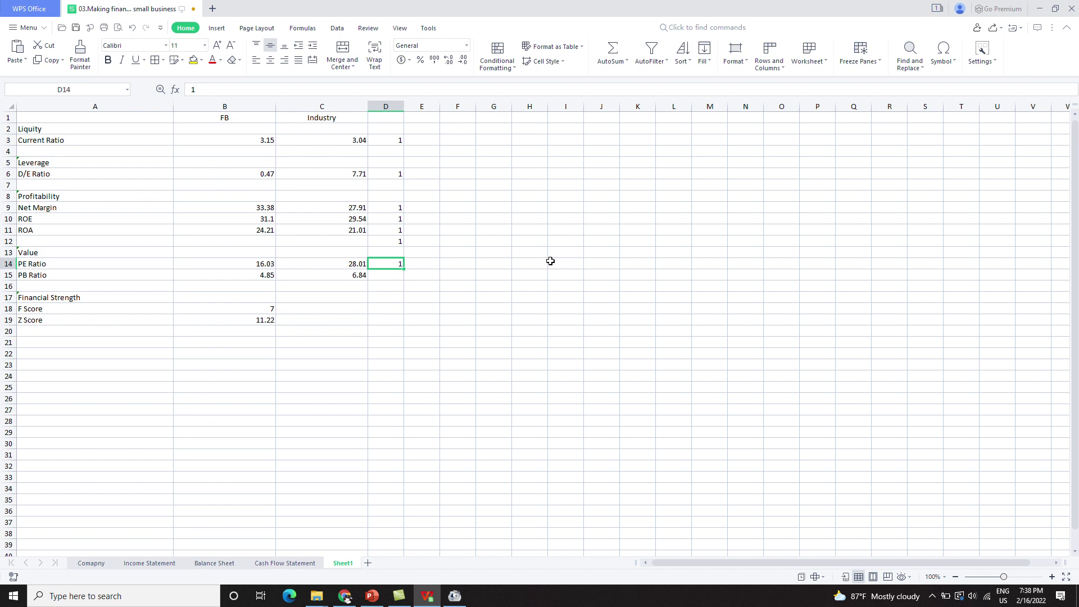
Step: Compare FB's PE ratio in B14 with the industry PE in C14 and review its score in D14
click(224, 263)
click(285, 267)
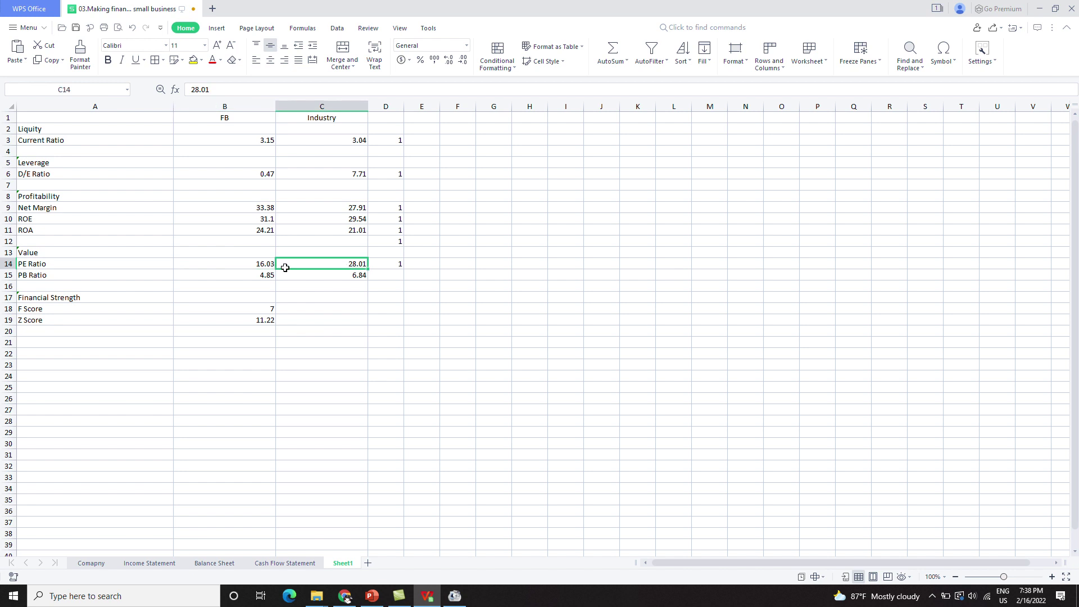
click(253, 267)
click(361, 266)
click(261, 268)
click(326, 267)
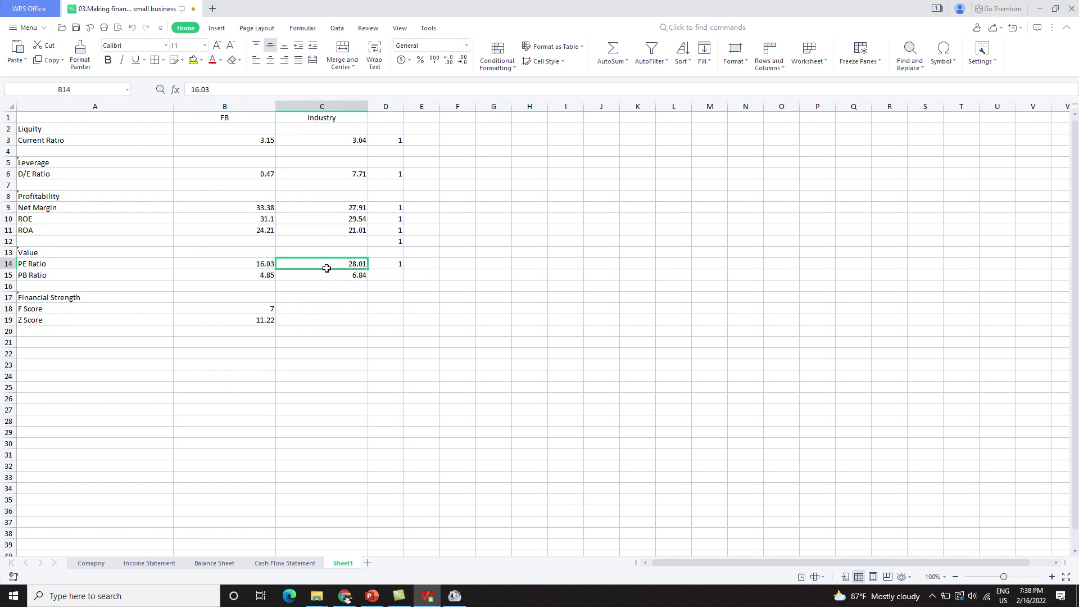
click(402, 263)
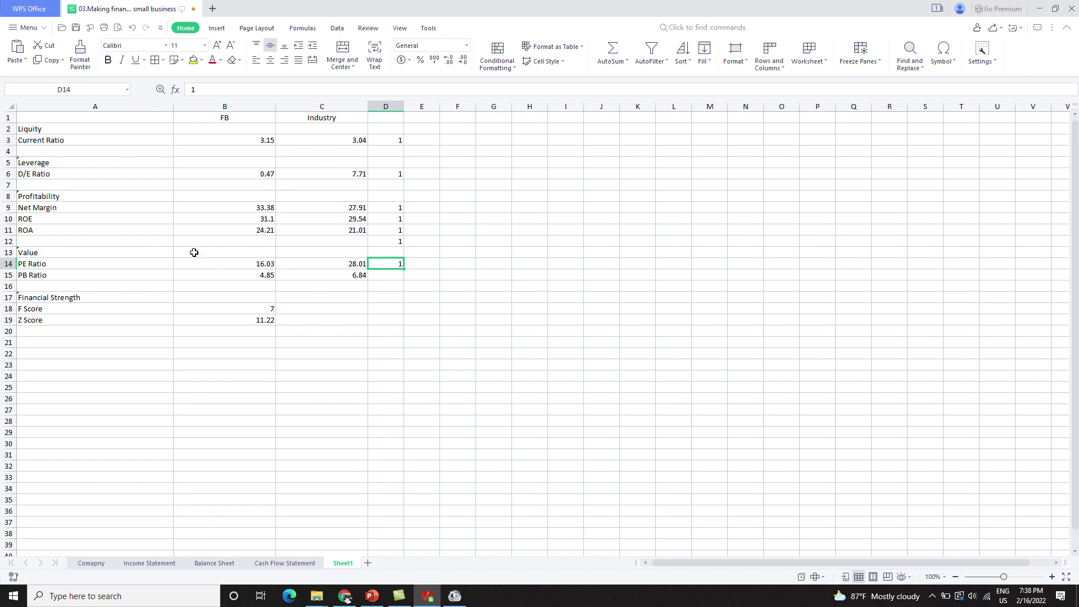
Step: Review the Liquidity, Leverage and Profitability headings in column A together with the PE score
click(57, 134)
click(51, 165)
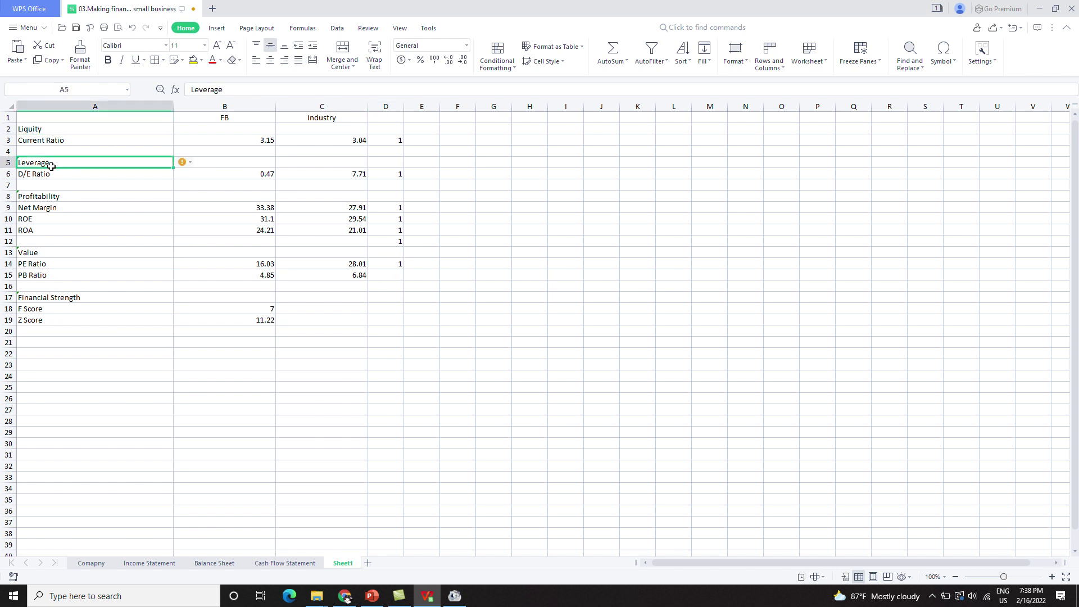
click(61, 195)
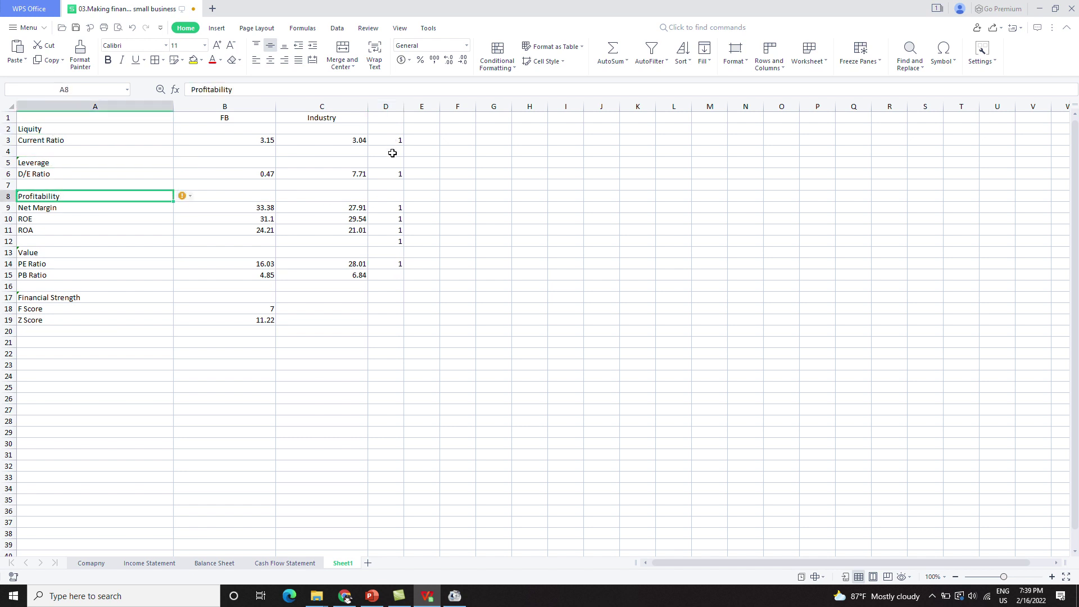
click(397, 266)
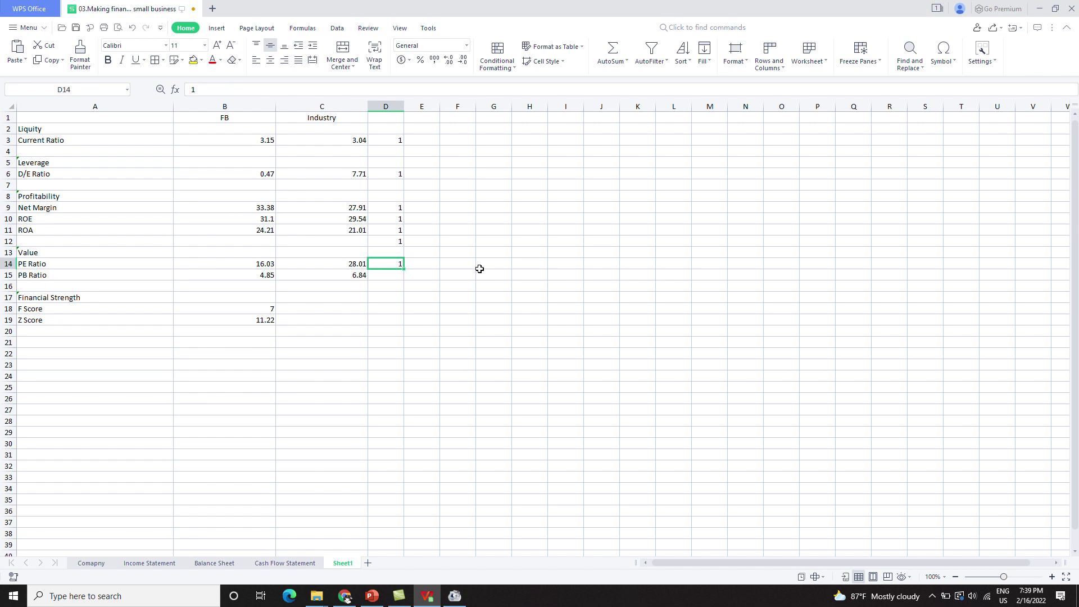
click(385, 354)
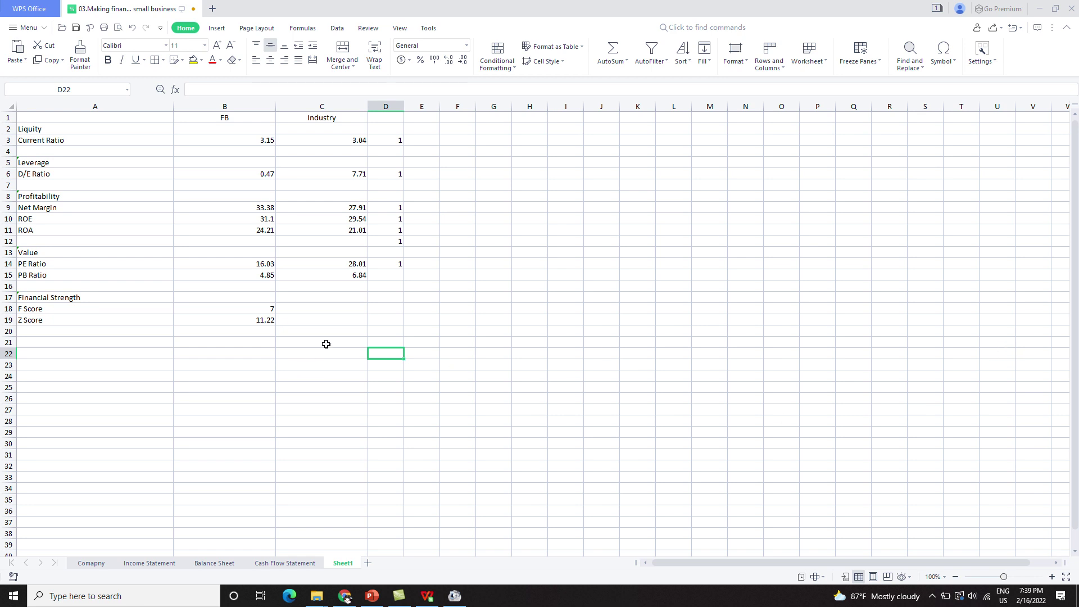
click(292, 366)
Step: Review the PB ratios in row 15, then switch to Chrome and examine the company and industry Price to Book MRQ figures
click(351, 279)
click(266, 276)
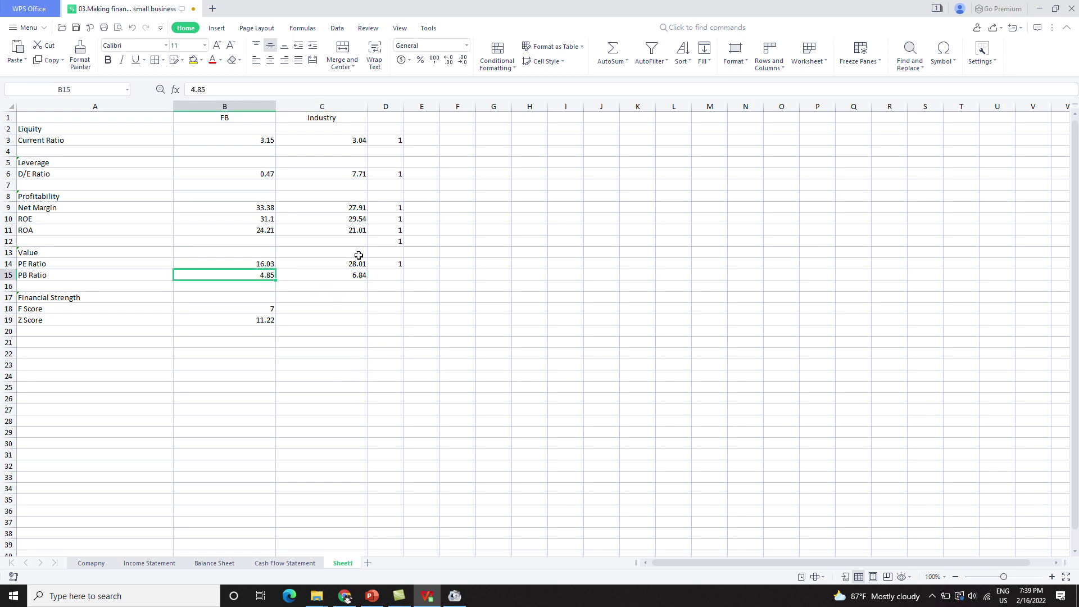
click(350, 596)
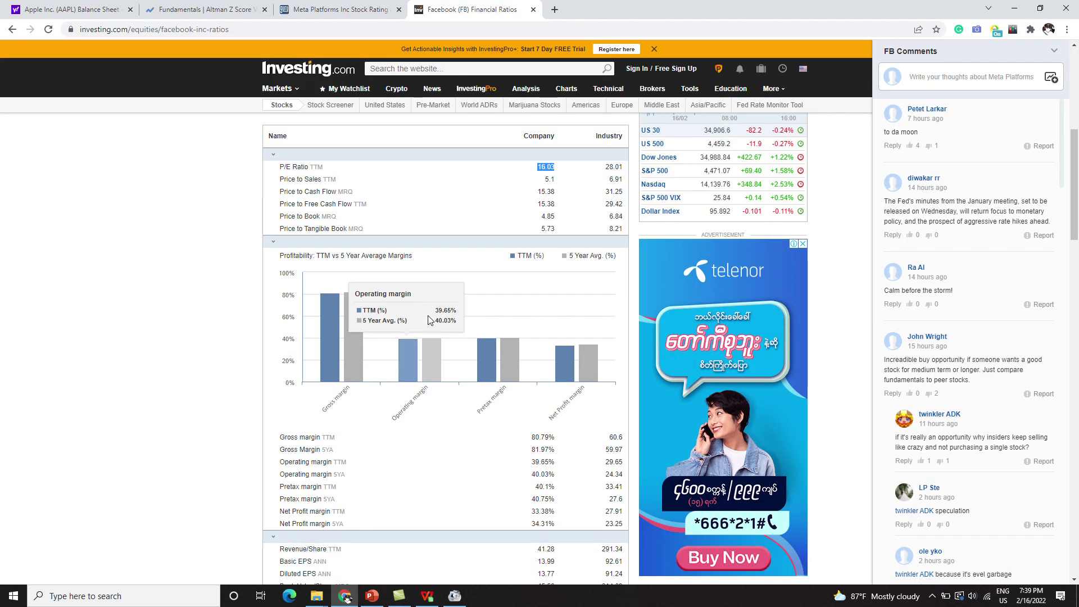
drag(279, 217, 320, 216)
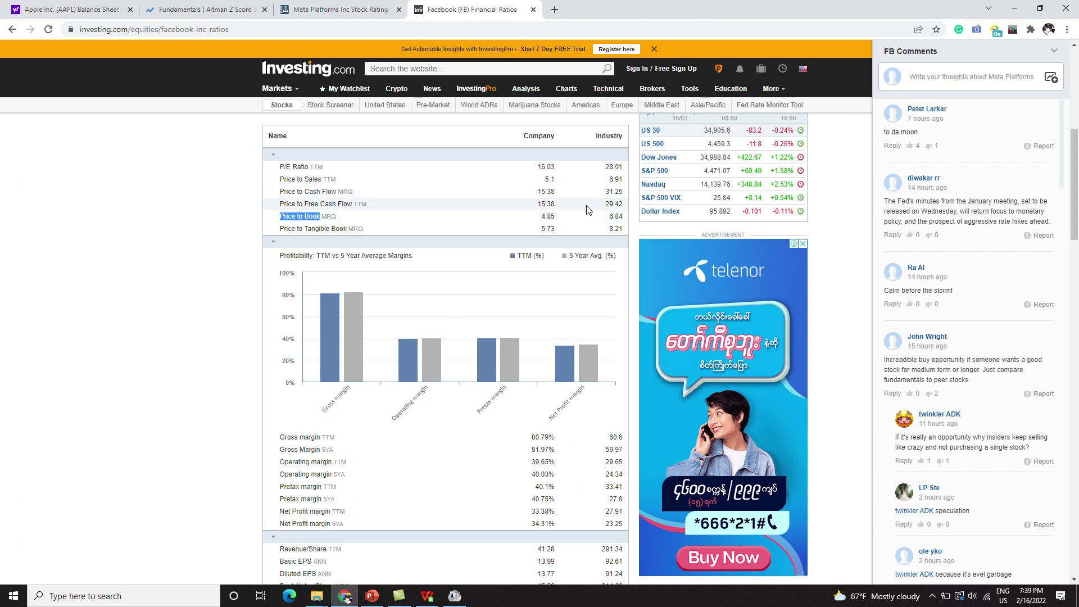
drag(609, 216, 624, 221)
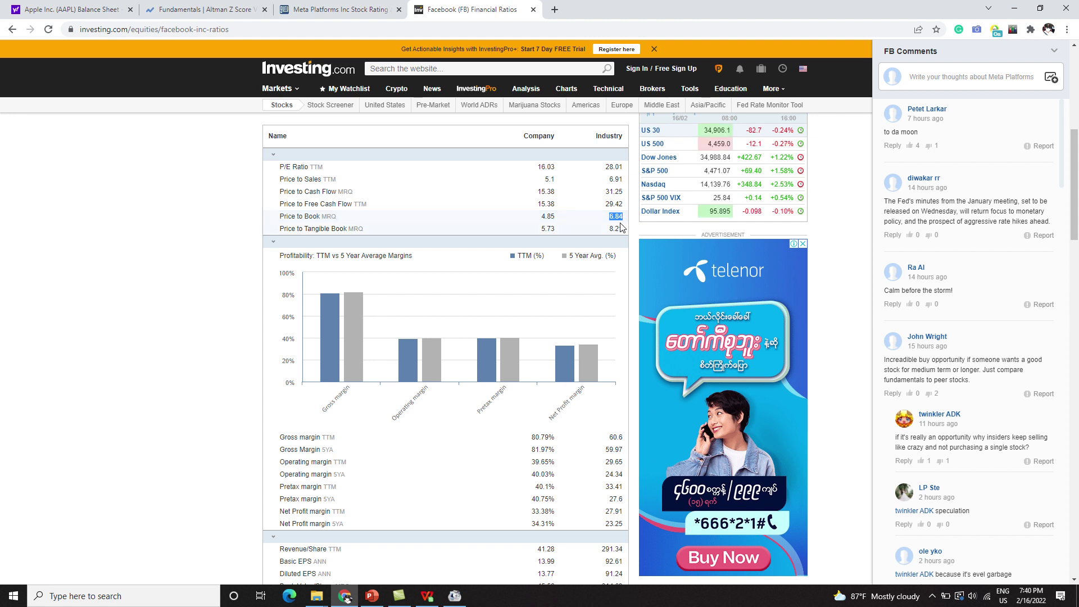
drag(556, 217, 543, 220)
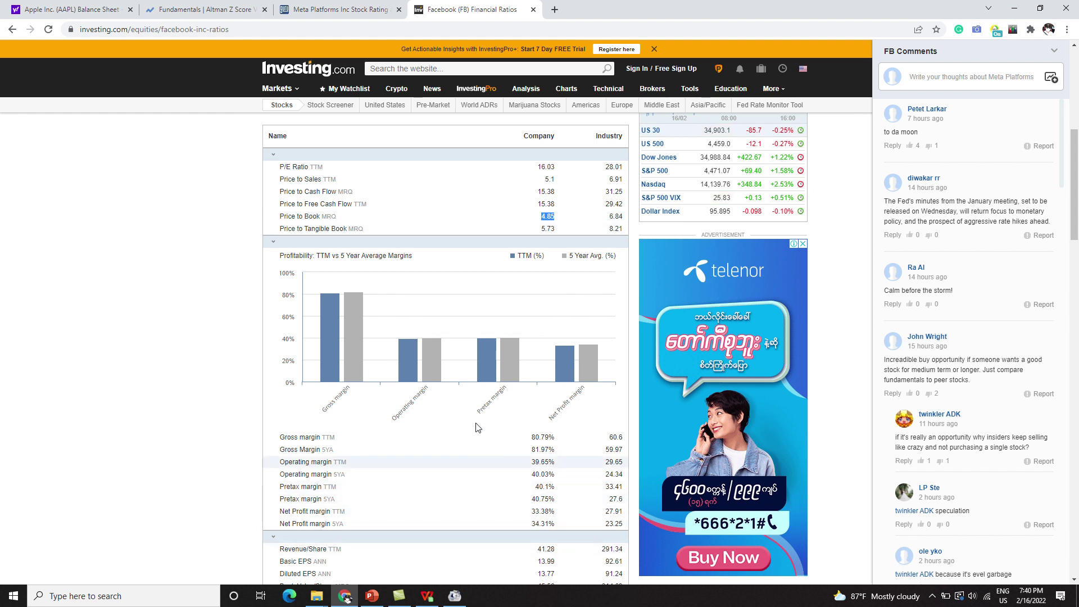
Step: Switch back to the WPS spreadsheet and enter a score of 1 for the PB ratio in D15
mouse_move(569, 311)
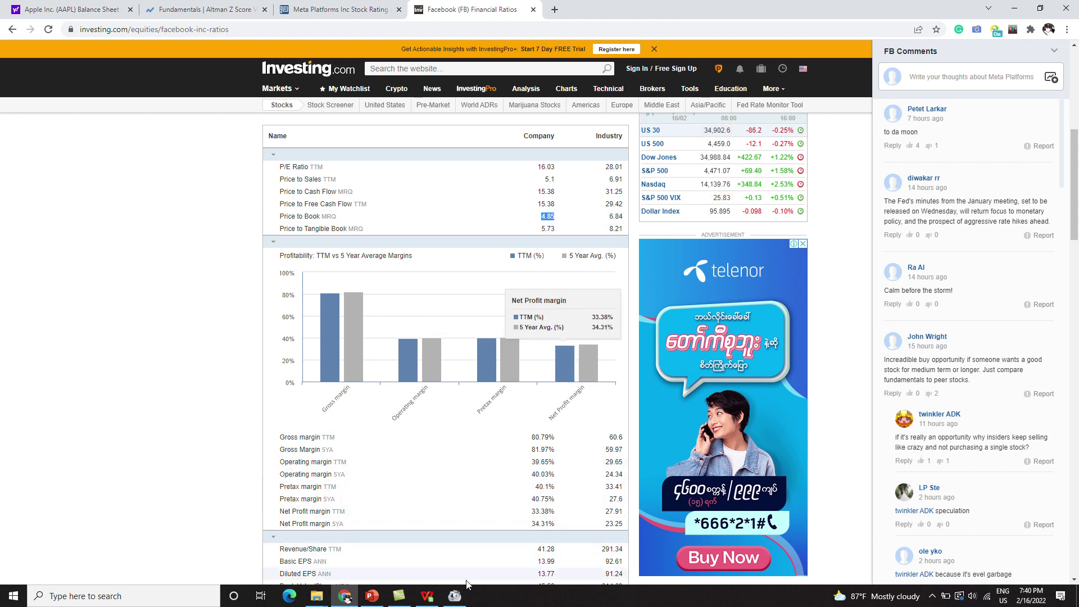
mouse_move(534, 367)
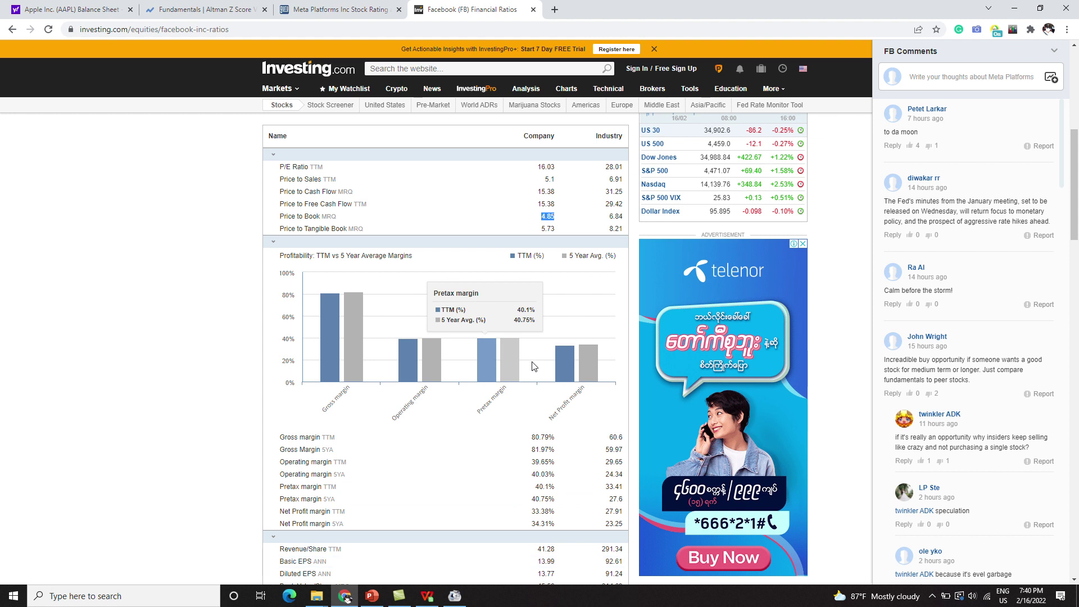
click(427, 595)
click(387, 277)
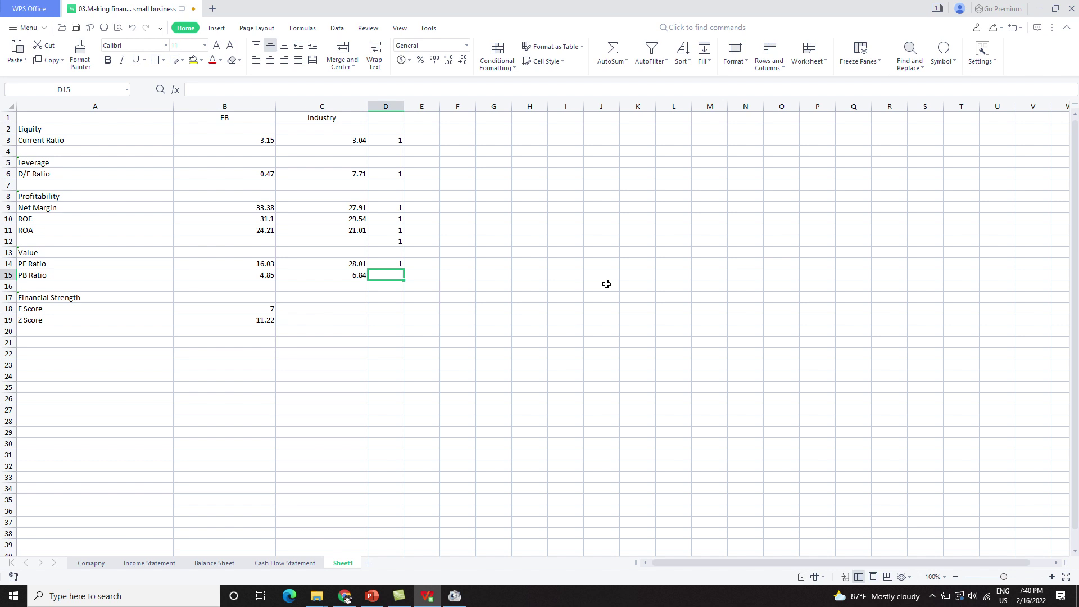
text(1)
key(Return)
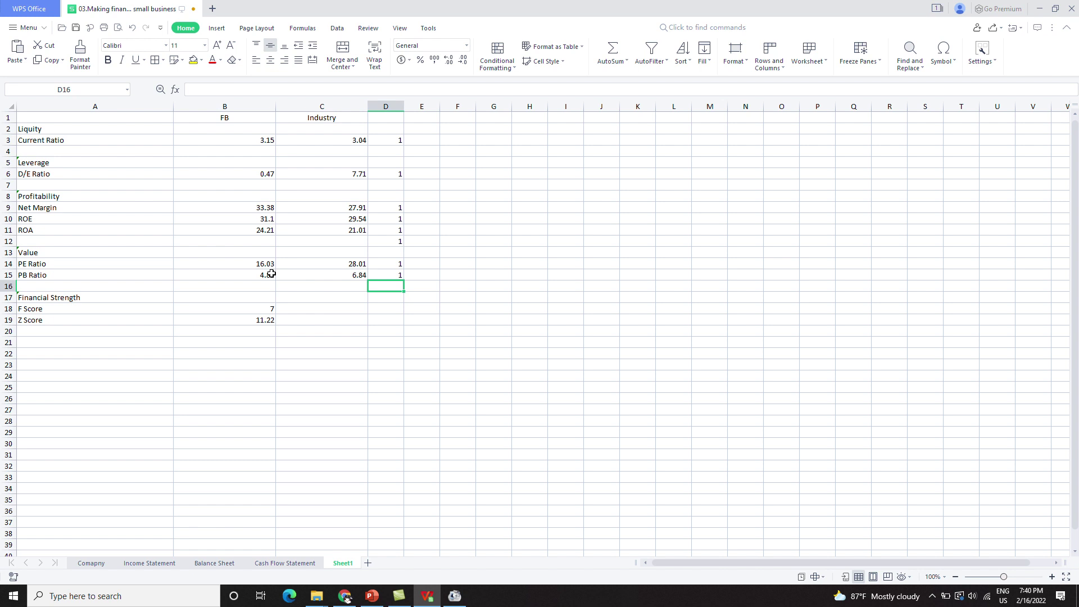
Step: Review the PE and PB figures in B14:C15 alongside the Liquidity, Leverage and Profitability headings
drag(267, 263, 328, 277)
click(482, 297)
drag(246, 265, 336, 277)
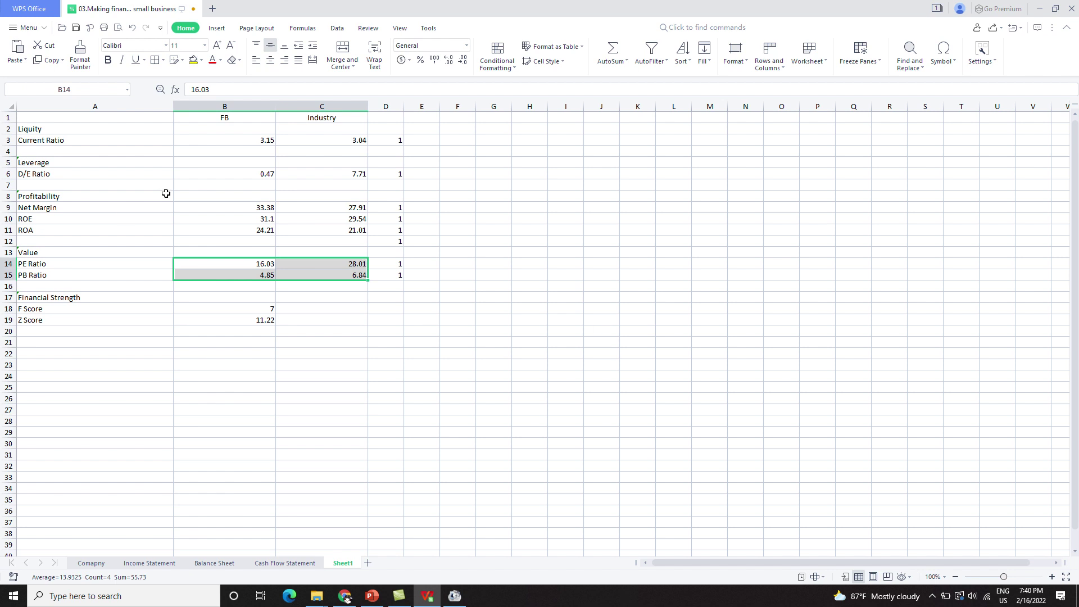
click(70, 133)
click(48, 165)
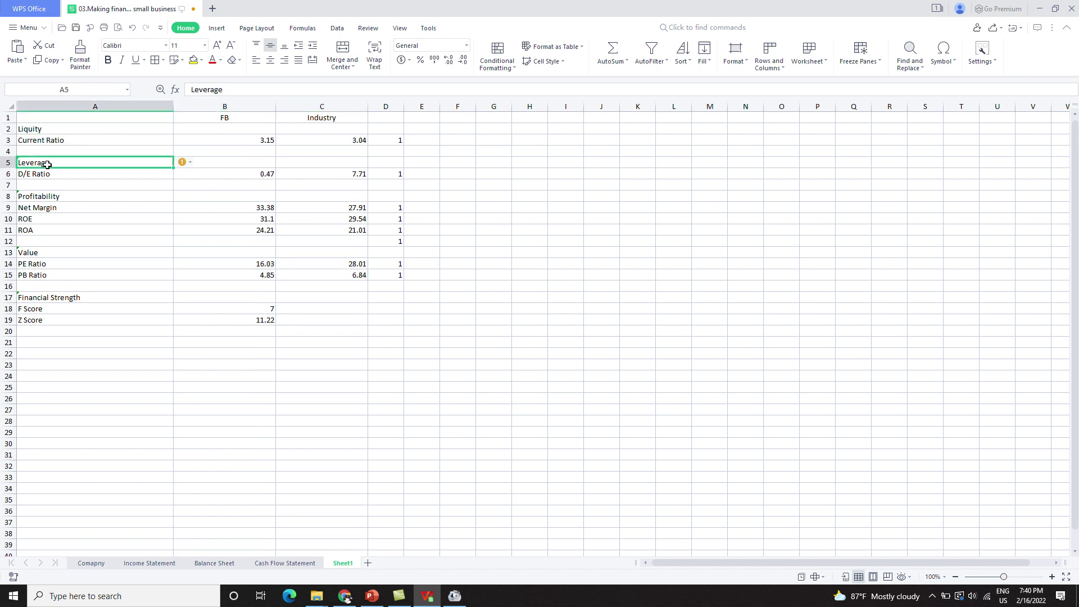
click(47, 199)
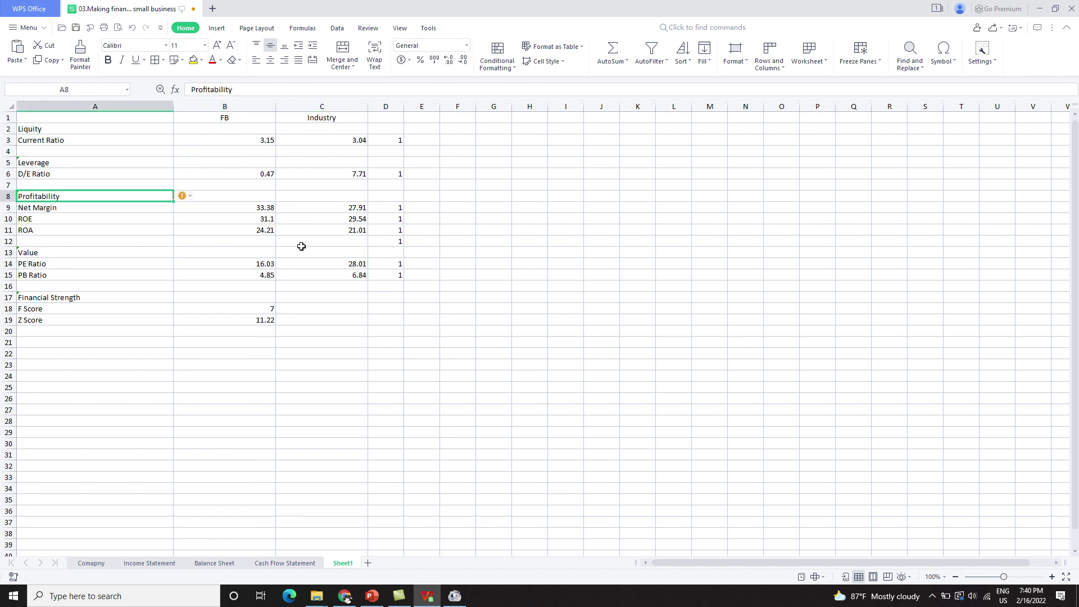
Step: Review the PB Ratio row, comparing the FB and industry figures and the score in A15:D15
click(363, 143)
click(343, 277)
drag(247, 277, 326, 277)
drag(60, 275, 394, 277)
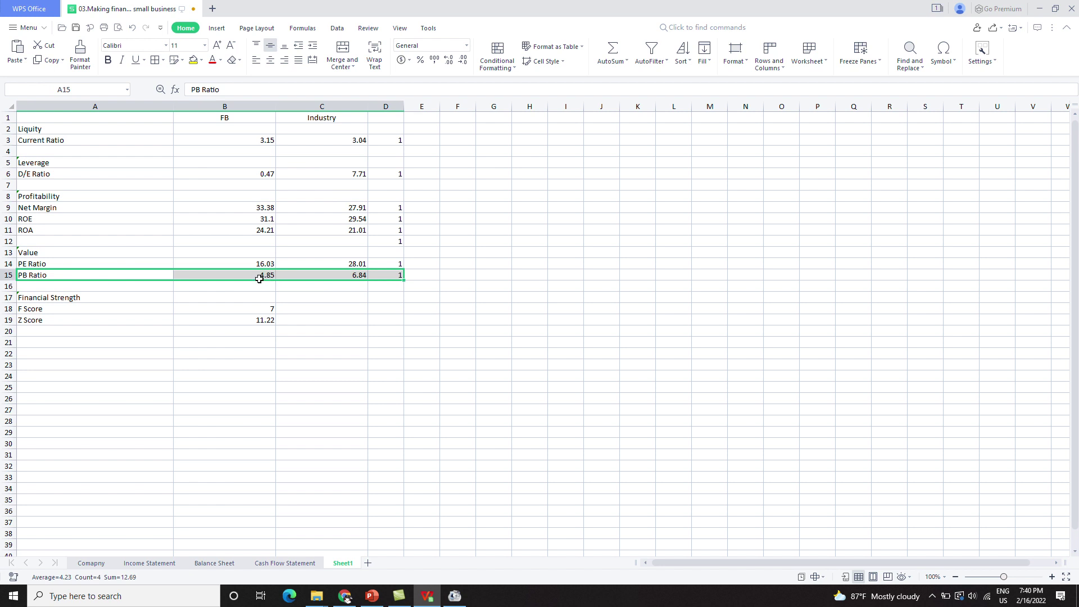
click(263, 280)
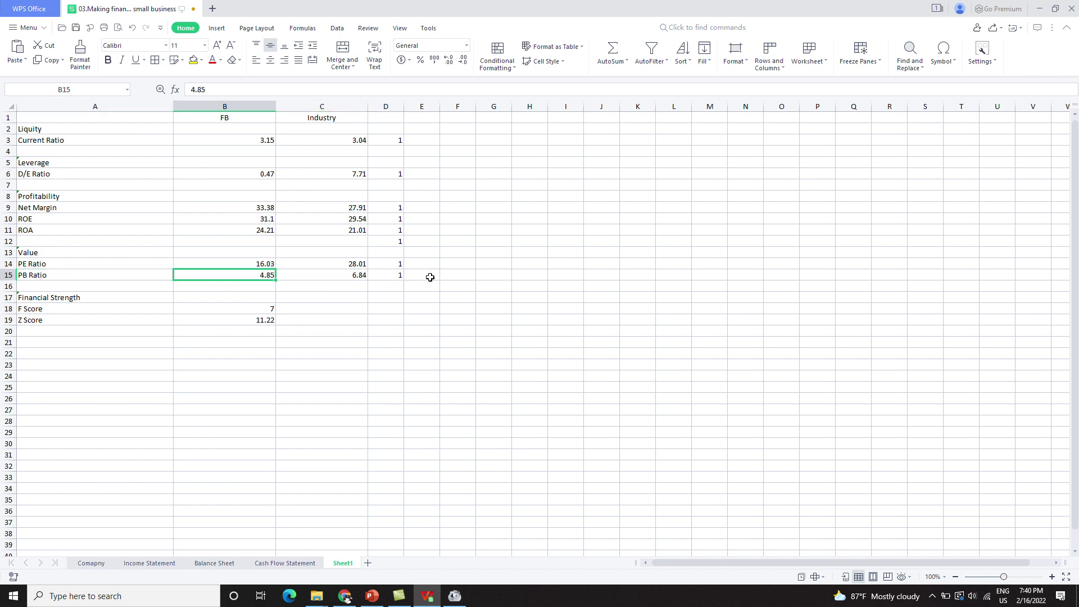
click(341, 277)
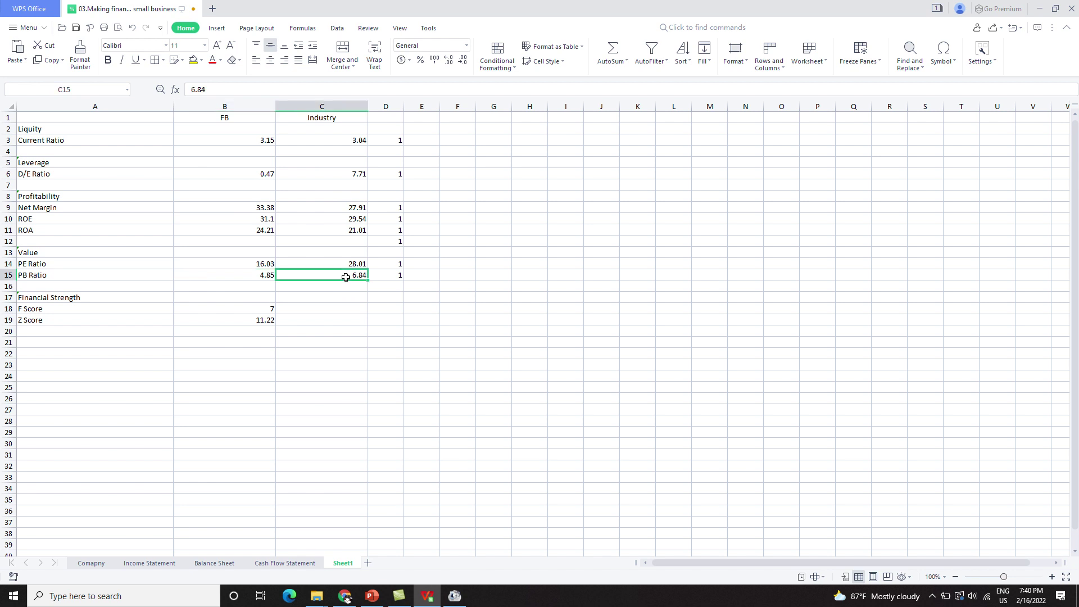
click(269, 275)
click(390, 274)
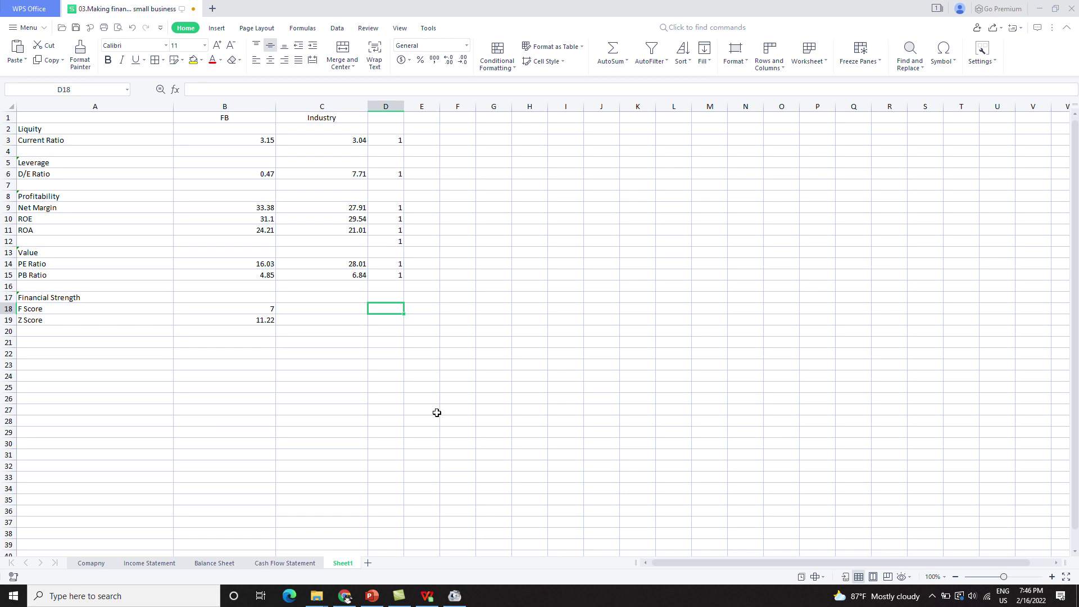
Step: Switch to Chrome, dismiss the GuruFocus registration prompt to check the Meta Platforms summary, and return to the WPS spreadsheet
click(344, 596)
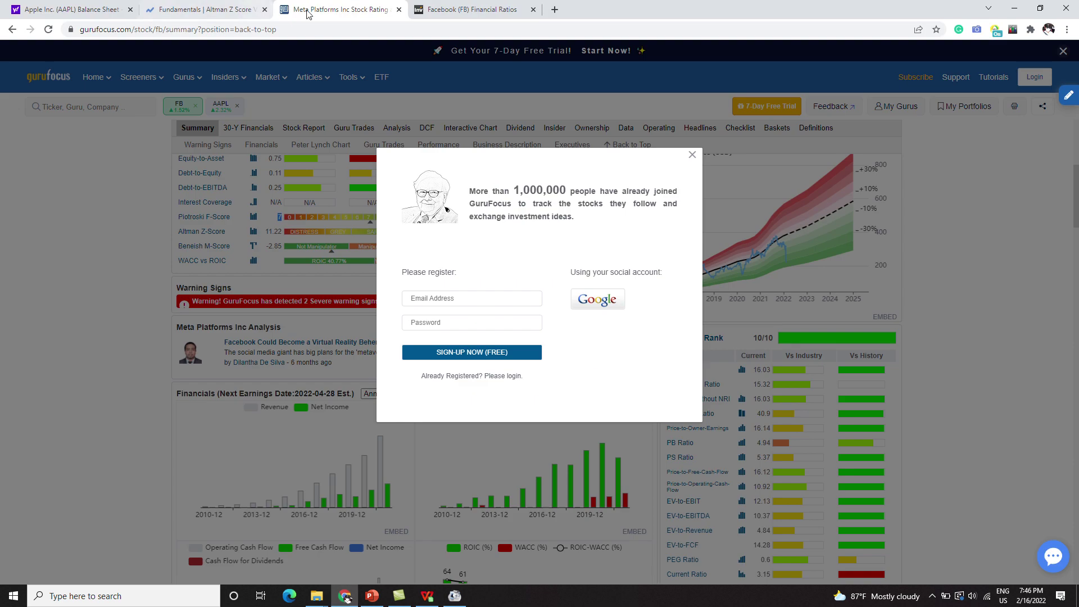
click(693, 157)
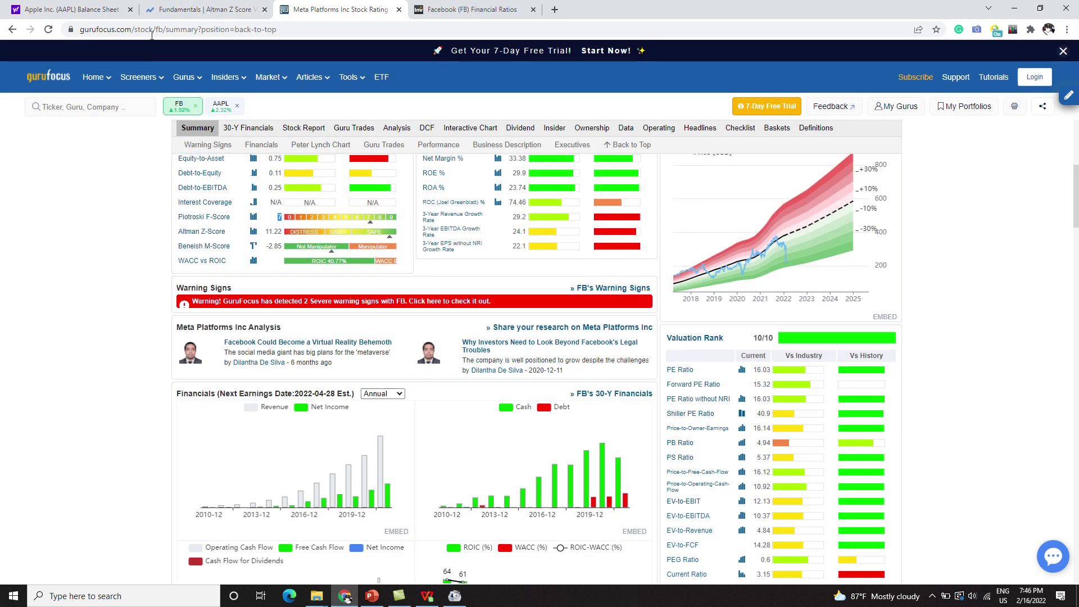
mouse_move(138, 77)
click(427, 596)
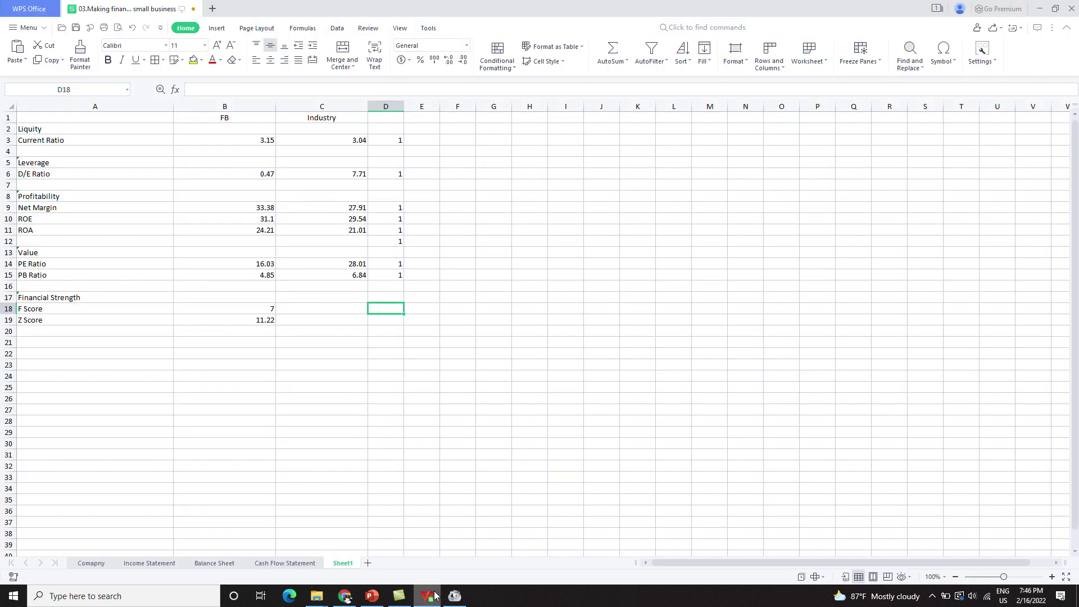
click(519, 397)
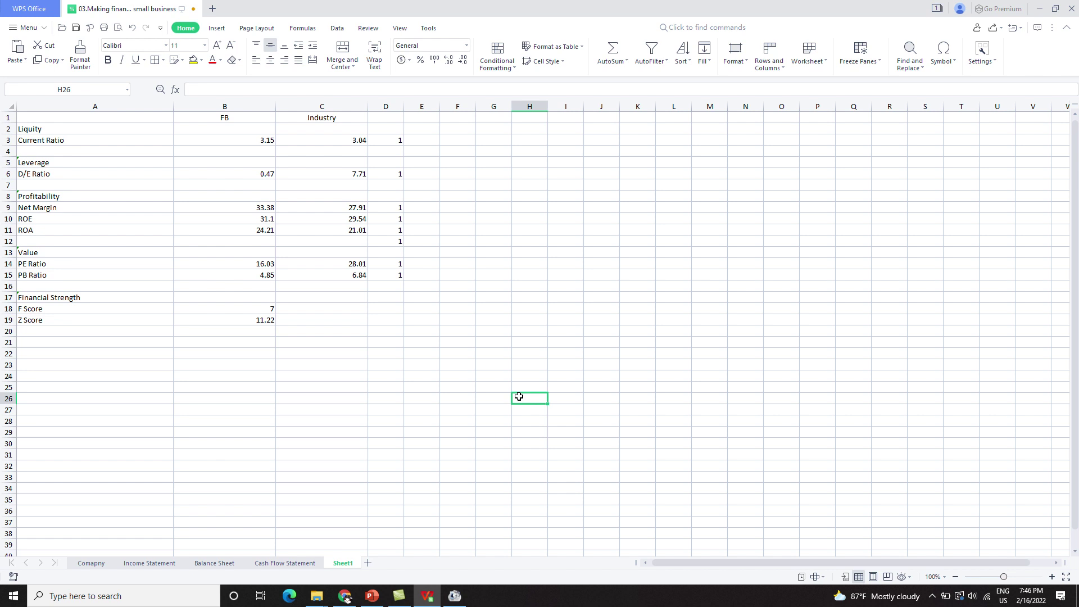
Step: Enter a score of 1 for the F Score in C18
click(269, 309)
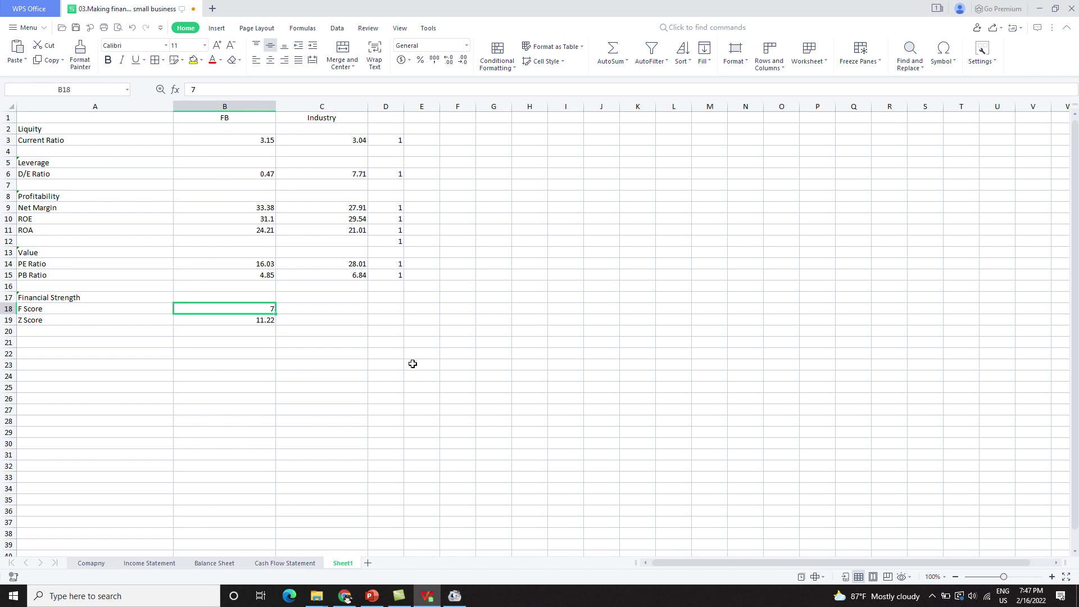
click(316, 309)
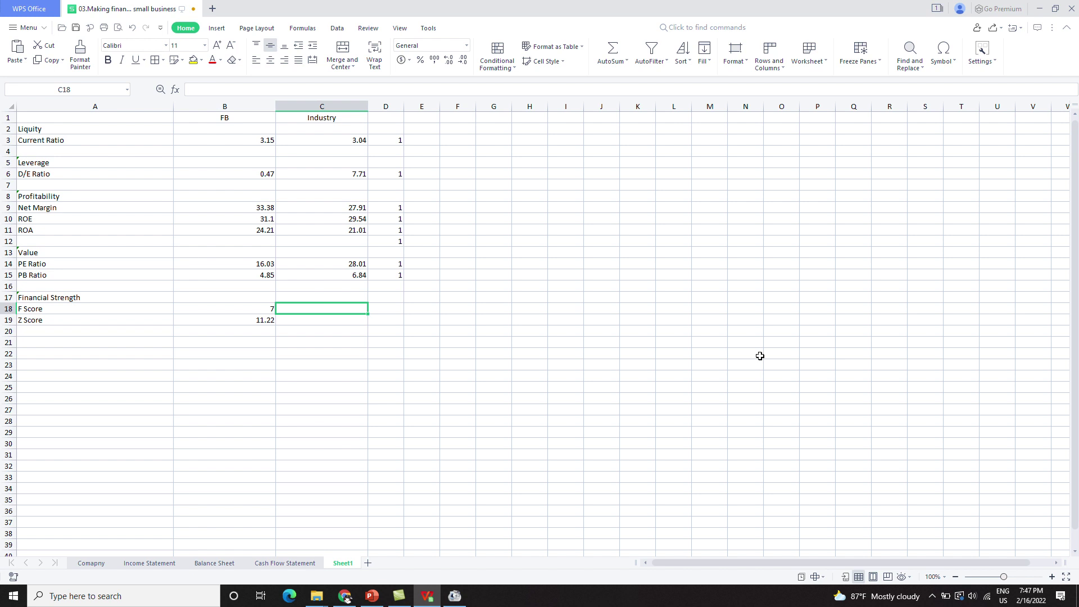
text(1)
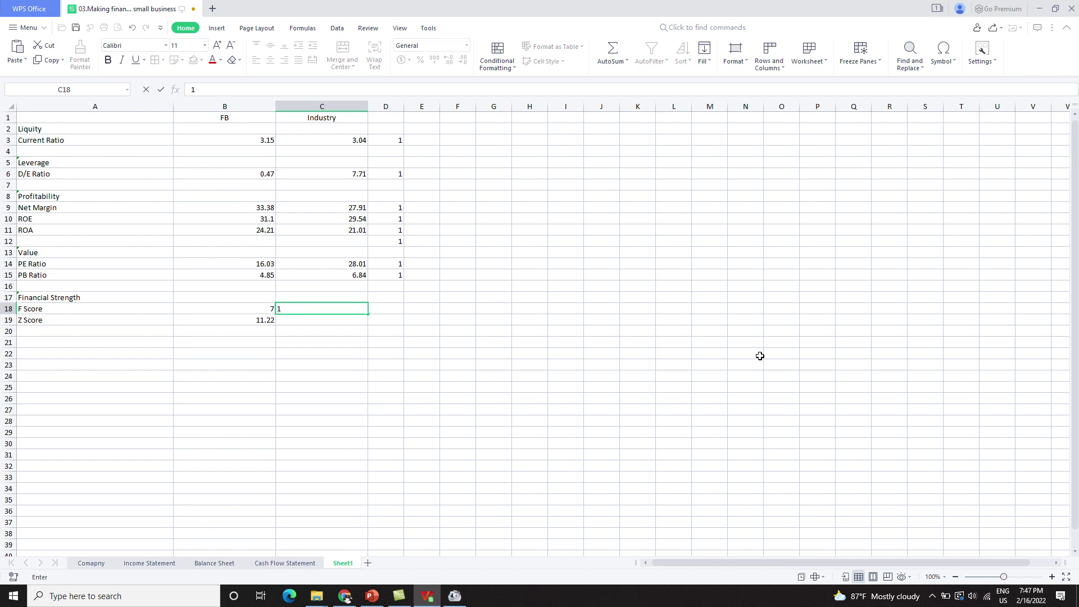
key(Return)
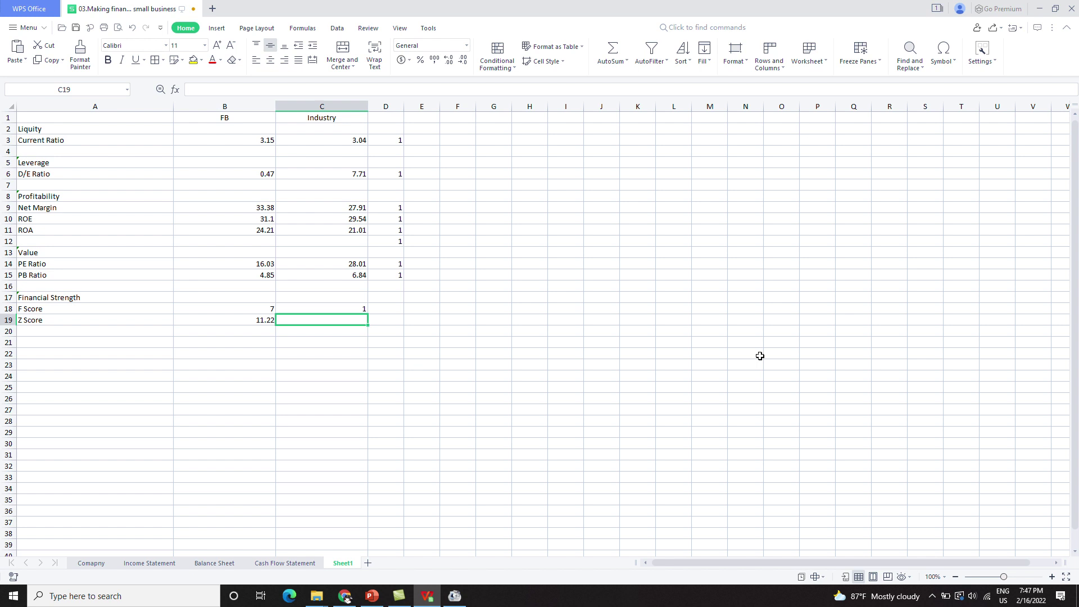
Step: Enter the F Score's score of 1 in D18 instead and clear the misplaced entry from C18
click(336, 308)
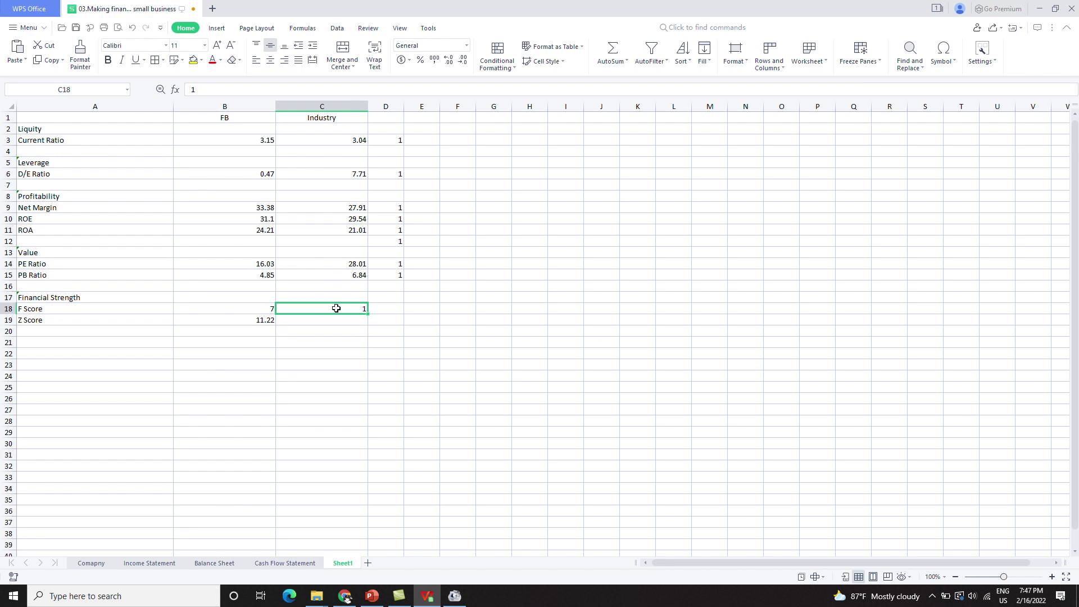
click(387, 310)
text(1)
key(Return)
click(350, 312)
key(Delete)
click(385, 355)
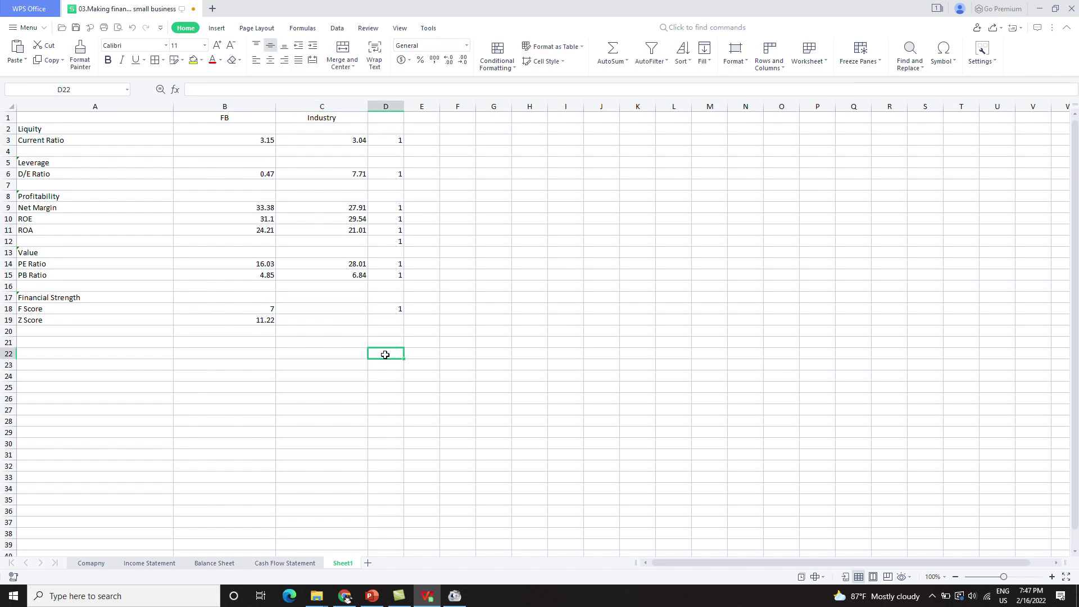
key(Down)
key(Down)
key(Down)
key(Home)
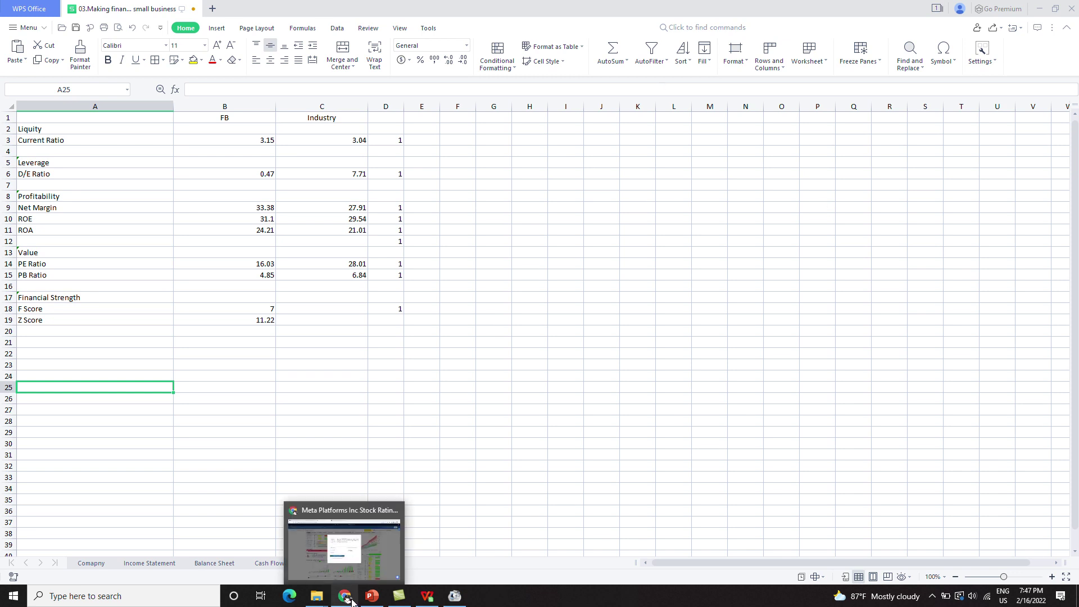
Step: Switch to Chrome, dismiss the GuruFocus registration prompt and examine the Altman Z-Score for Meta Platforms
click(352, 599)
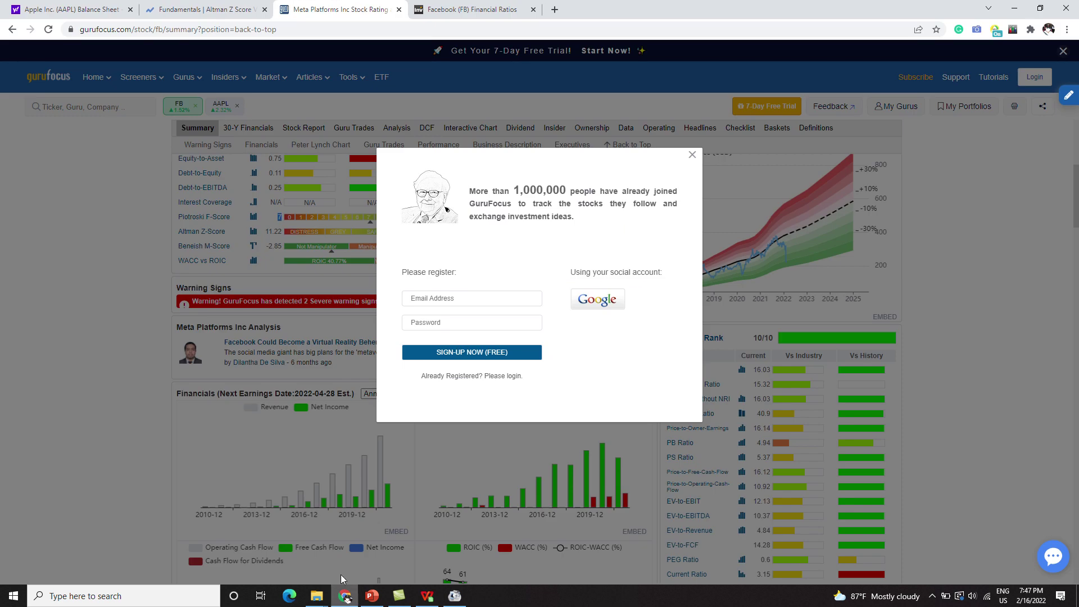
click(691, 156)
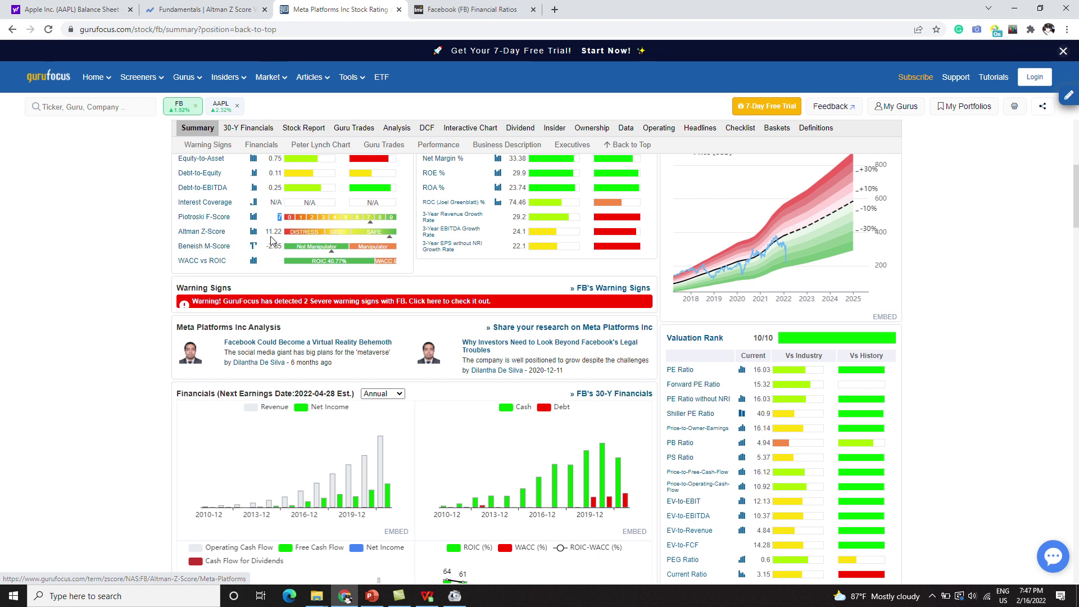
drag(265, 231, 285, 236)
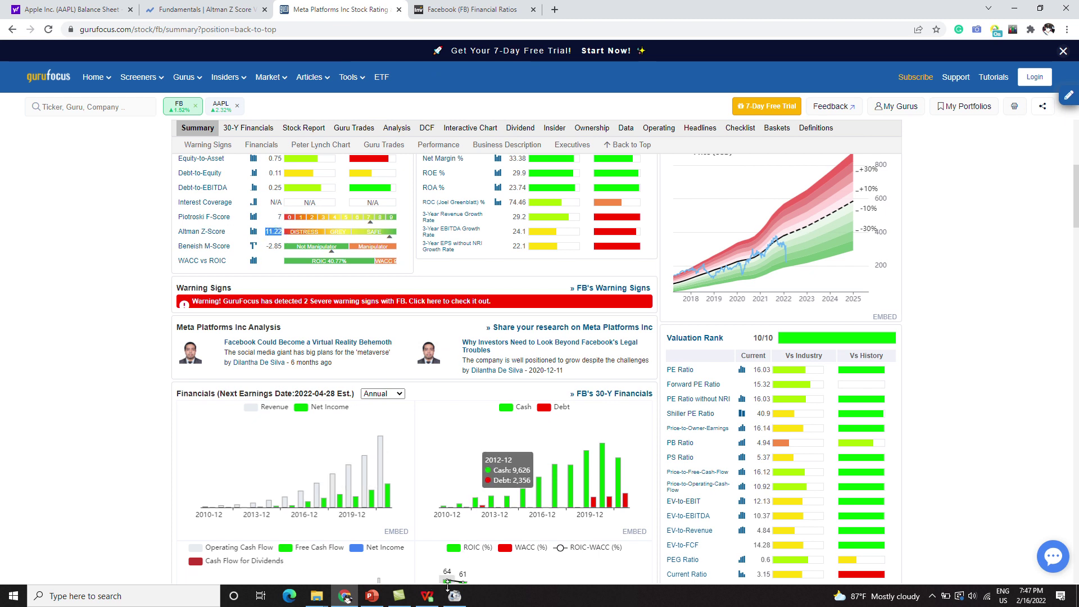
Step: Switch back to the WPS spreadsheet and enter a score of 1 for the Z Score in D19
click(427, 596)
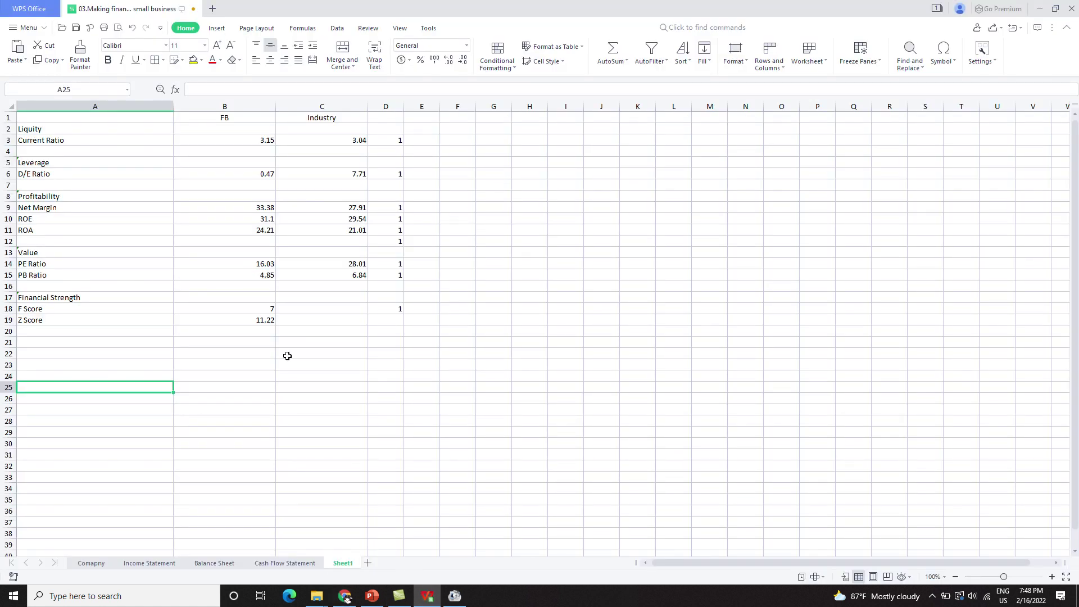
click(302, 329)
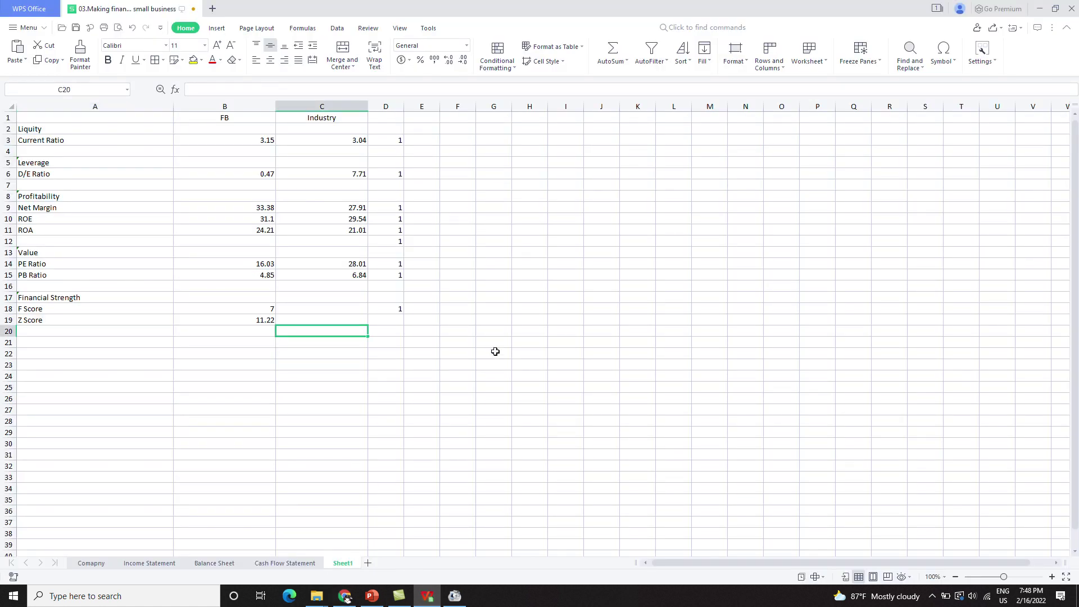
click(393, 321)
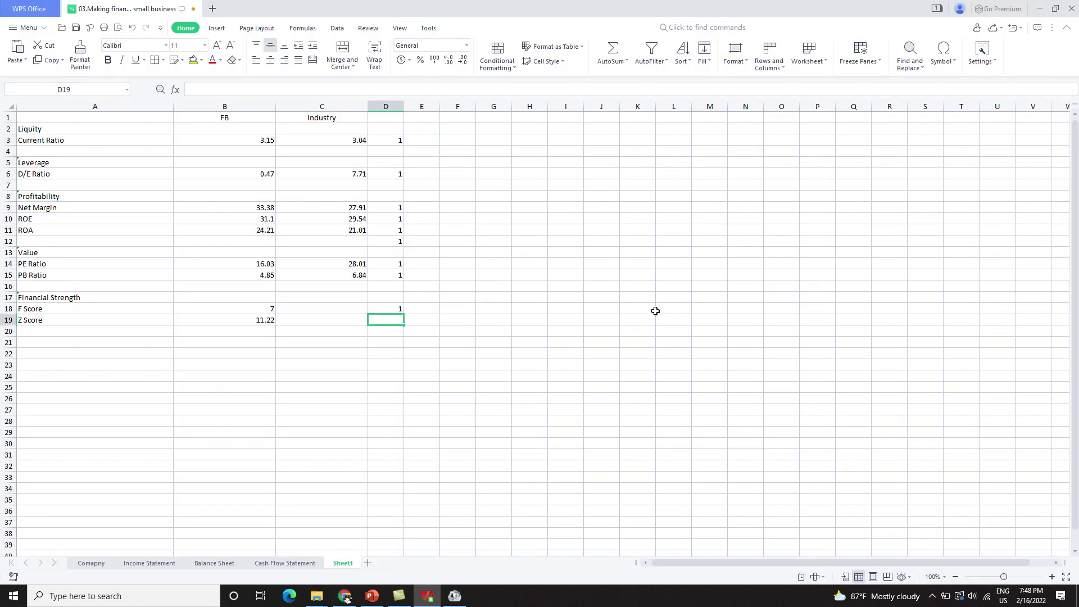
text(1)
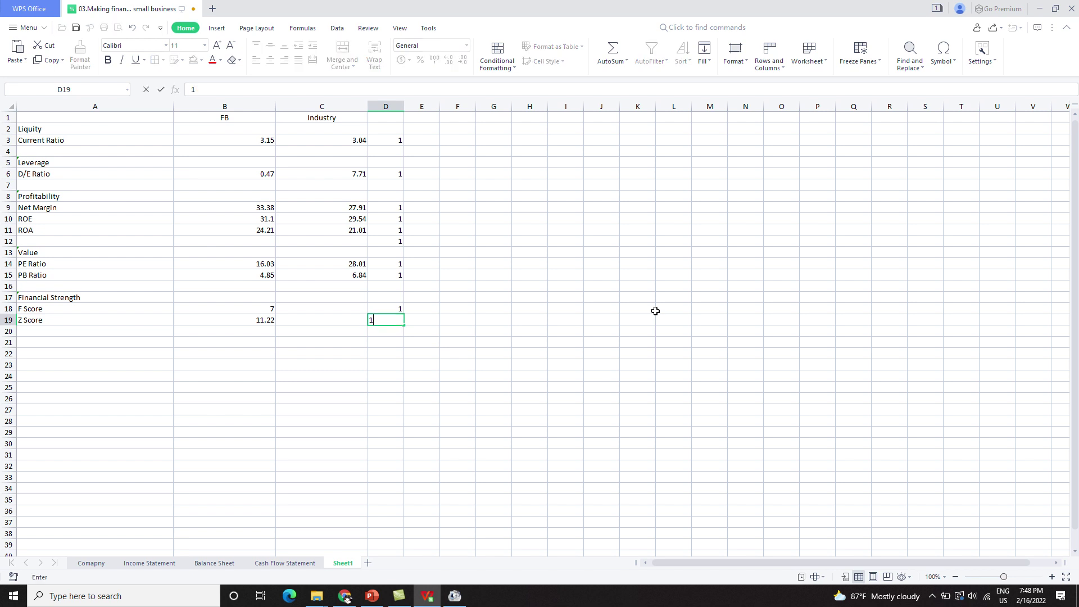
key(Return)
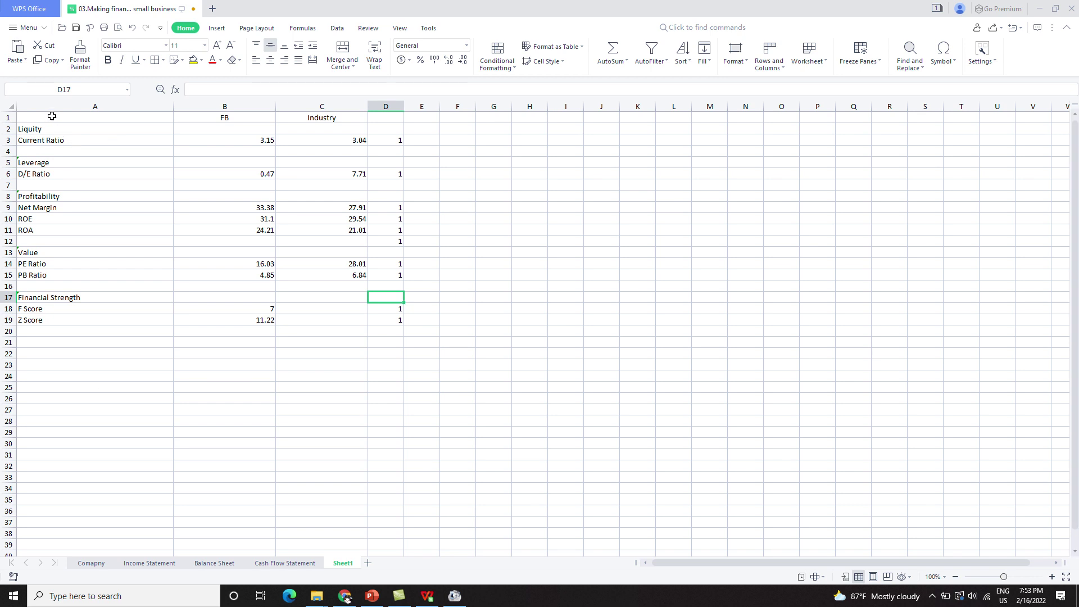
Step: Review the Current Ratio and D/E Ratio rows together with their scores in column D
click(38, 128)
click(388, 141)
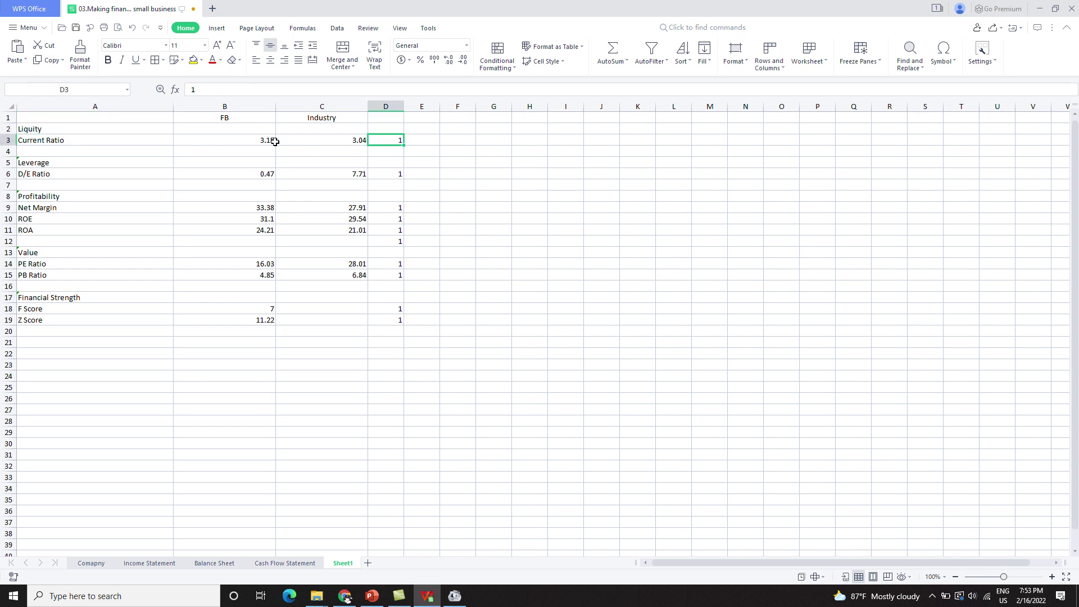
drag(48, 138, 380, 140)
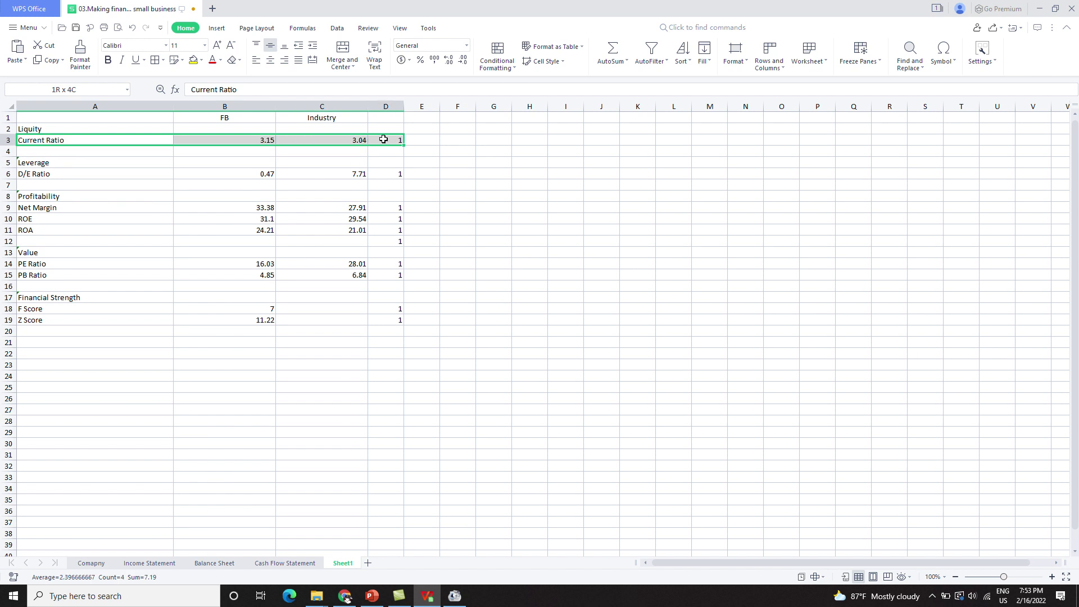
drag(64, 175, 386, 176)
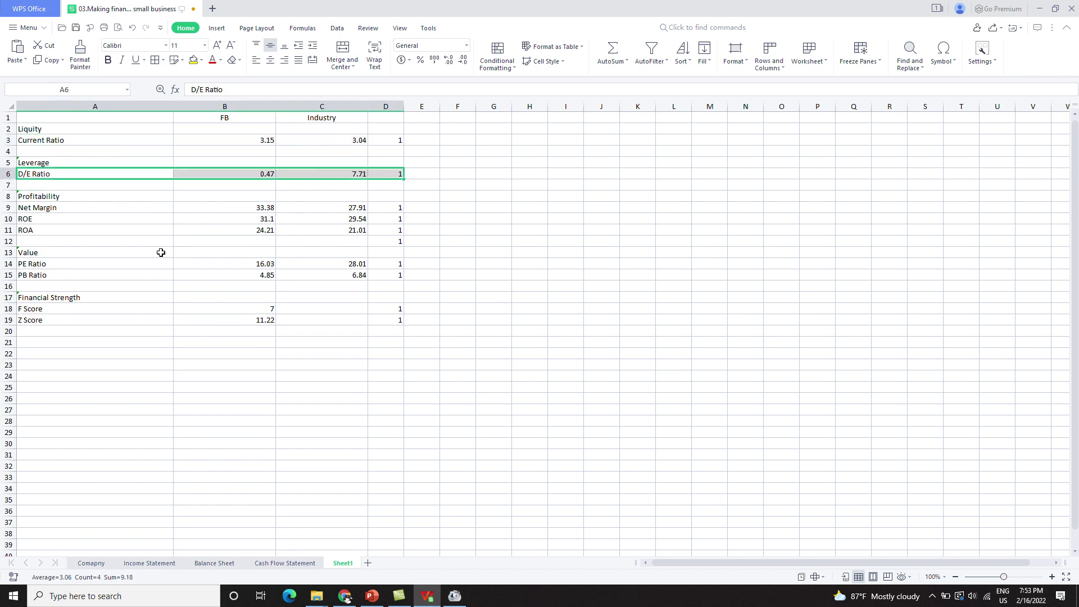
Step: Review the Profitability section, comparing FB's Net Margin, ROE and ROA with the industry figures, and check D12
click(92, 211)
drag(92, 211, 340, 207)
click(264, 207)
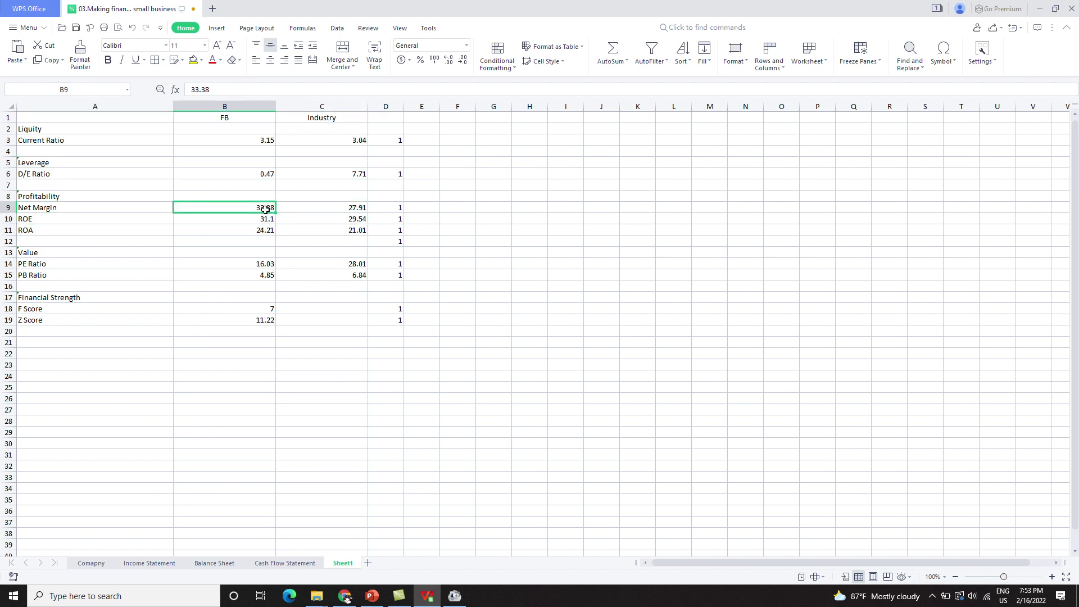
click(259, 221)
click(260, 237)
click(340, 223)
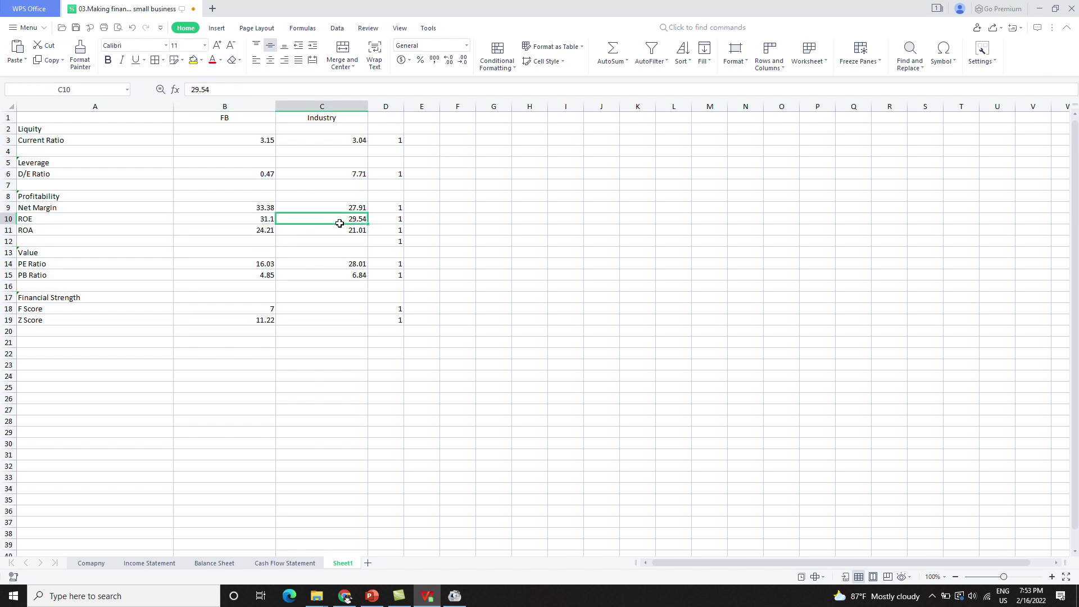
drag(342, 220, 343, 231)
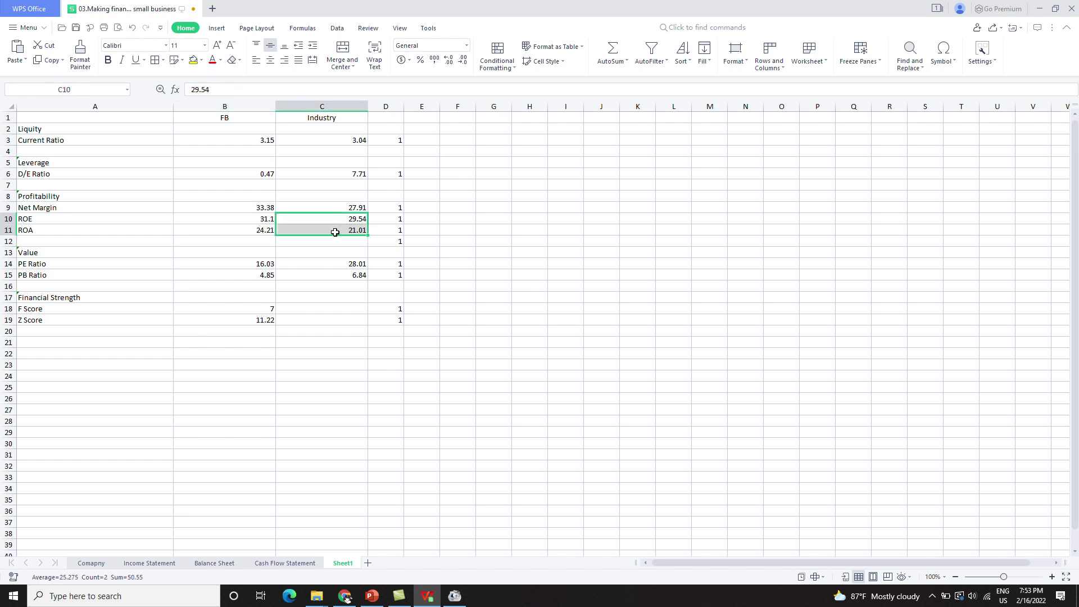
click(263, 219)
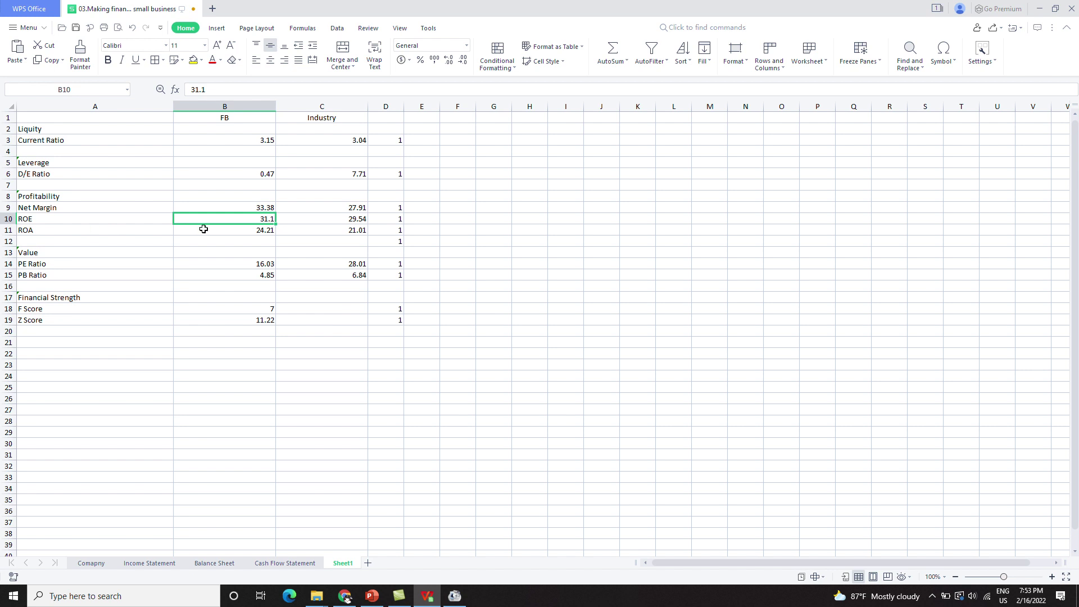
click(226, 230)
click(228, 221)
click(229, 230)
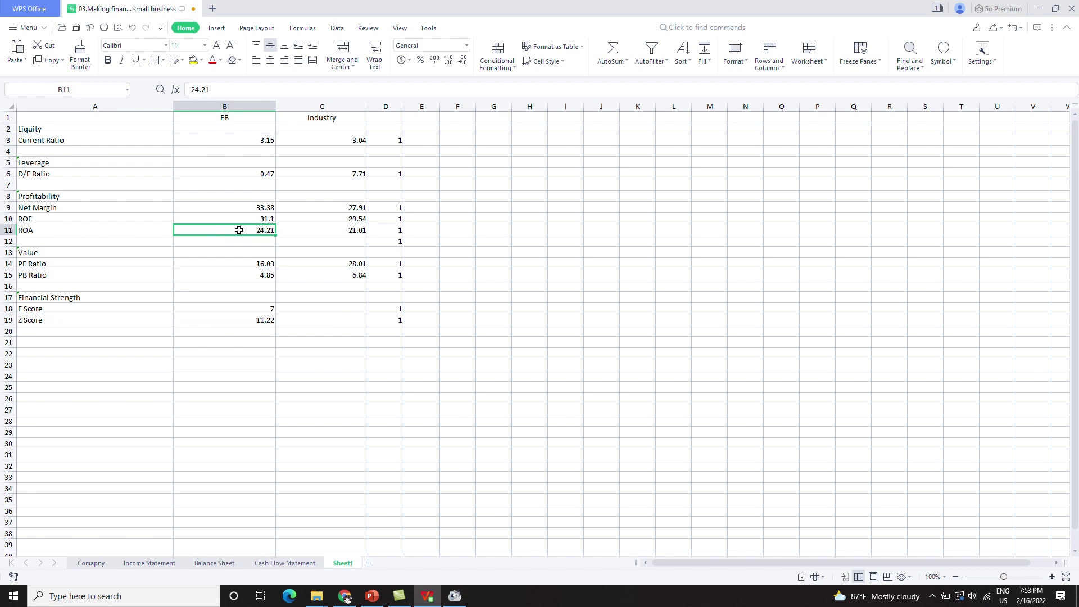
click(394, 245)
Step: Compare FB's PE Ratio in B14 with the industry figure in C14
scroll(163, 250, down, 1)
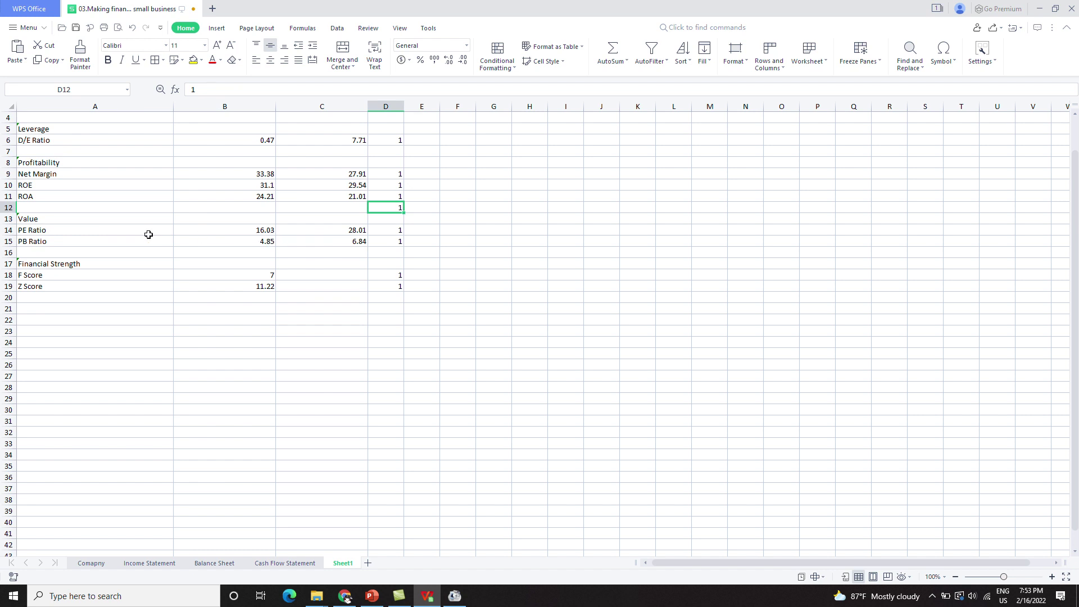
click(83, 233)
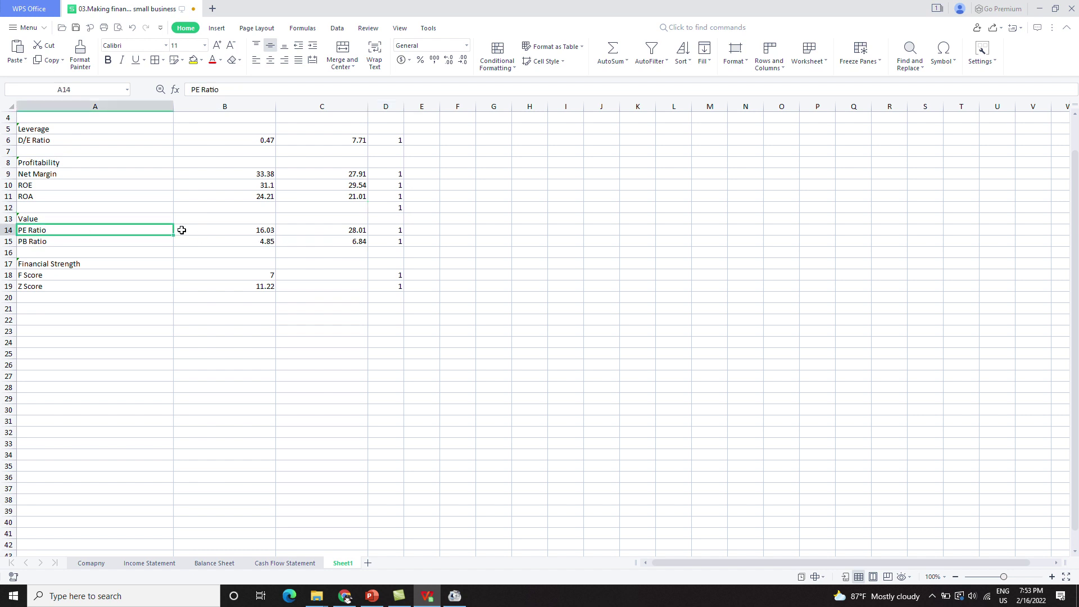
click(259, 233)
click(321, 233)
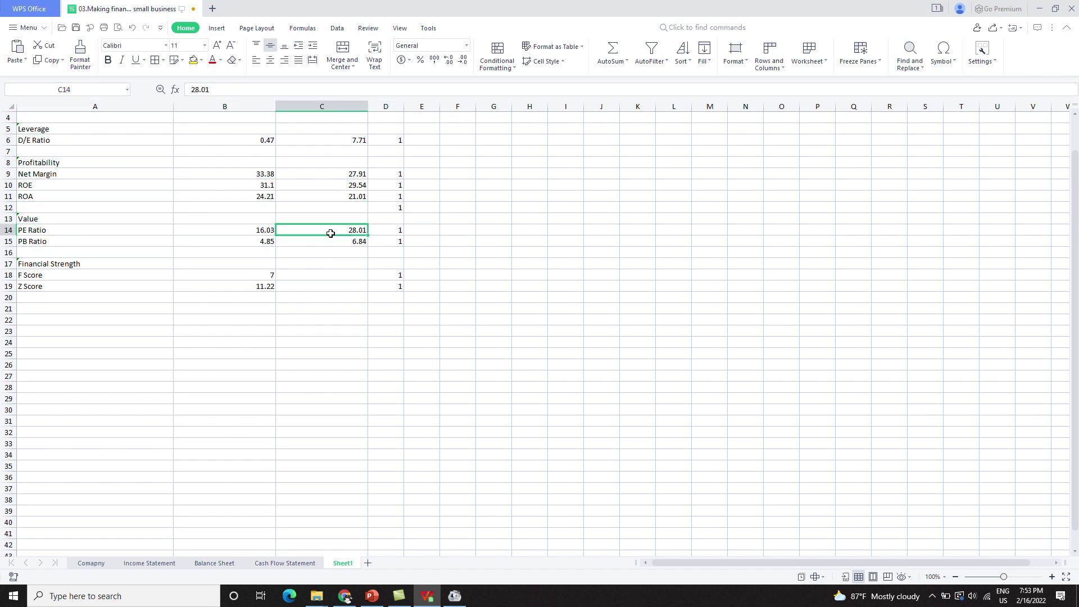
click(260, 232)
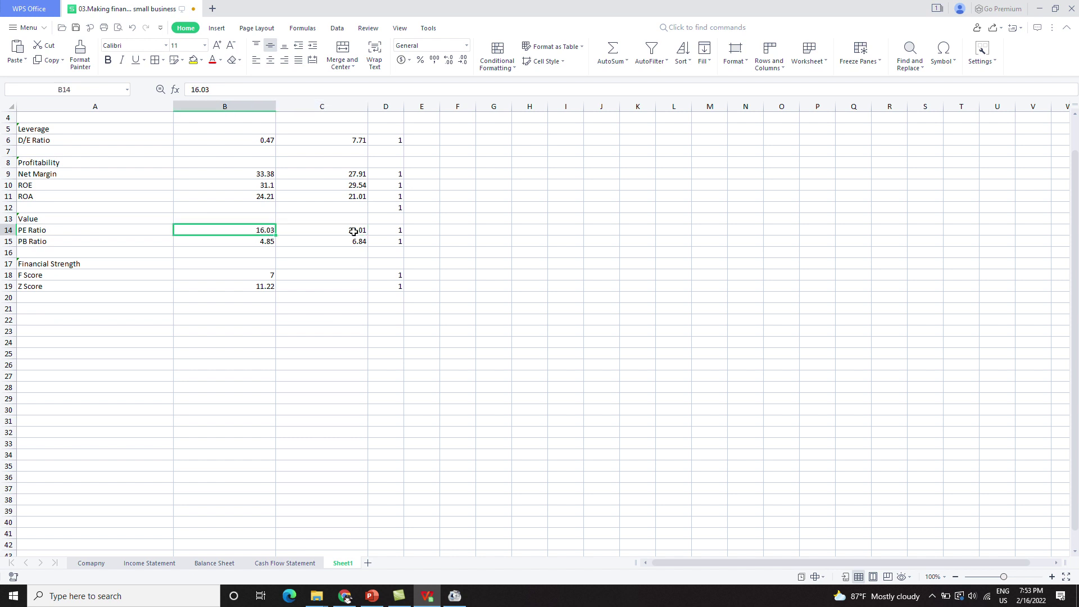
Step: Check the PE Ratio's score in D14 and compare FB's PB Ratio in row 15 with the industry figure
click(394, 235)
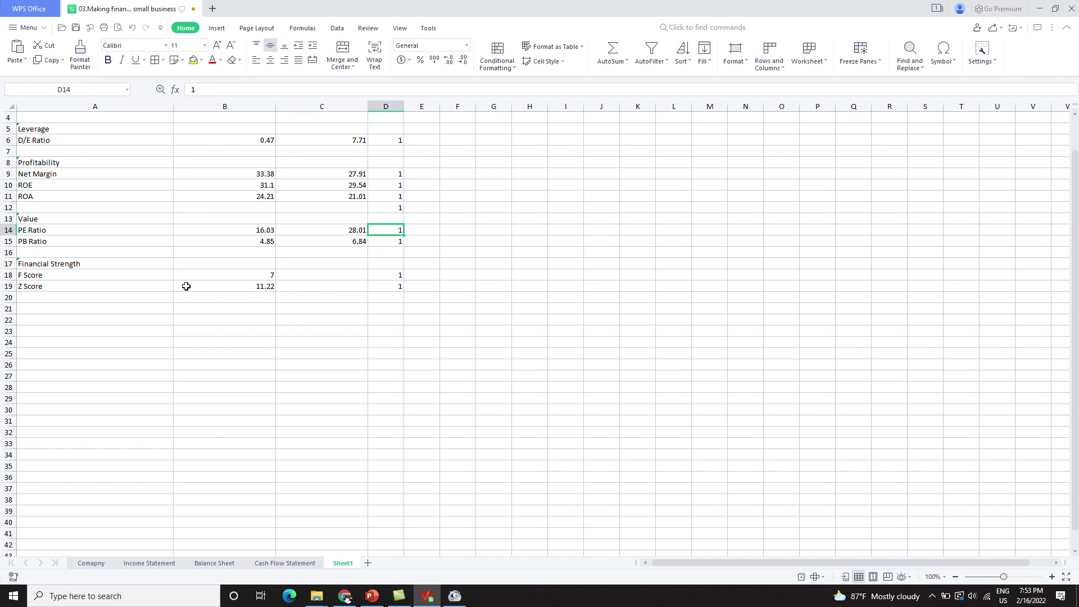
click(76, 244)
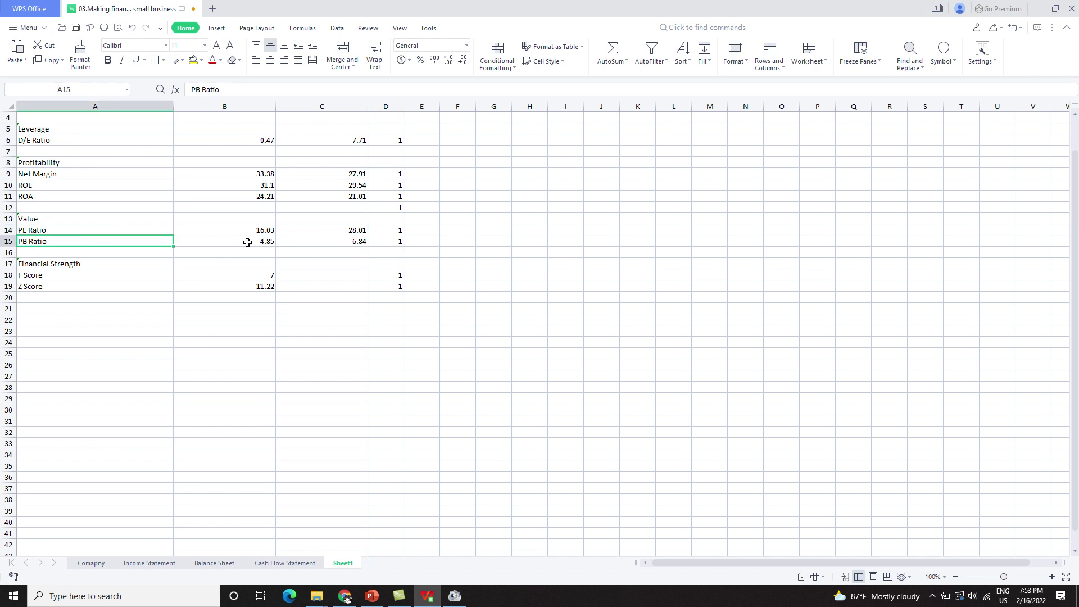
click(360, 245)
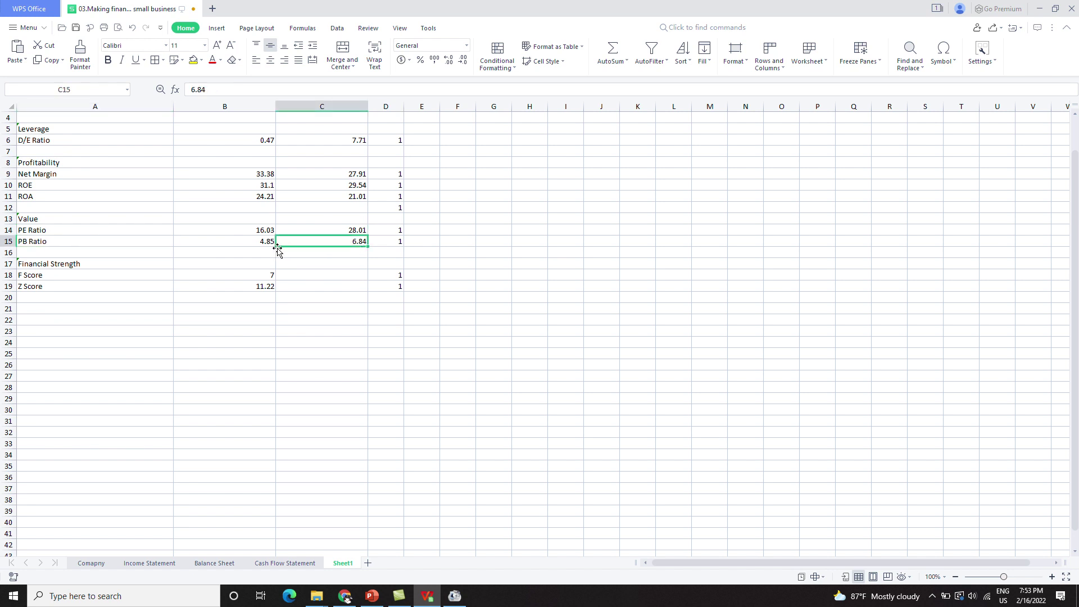
click(253, 246)
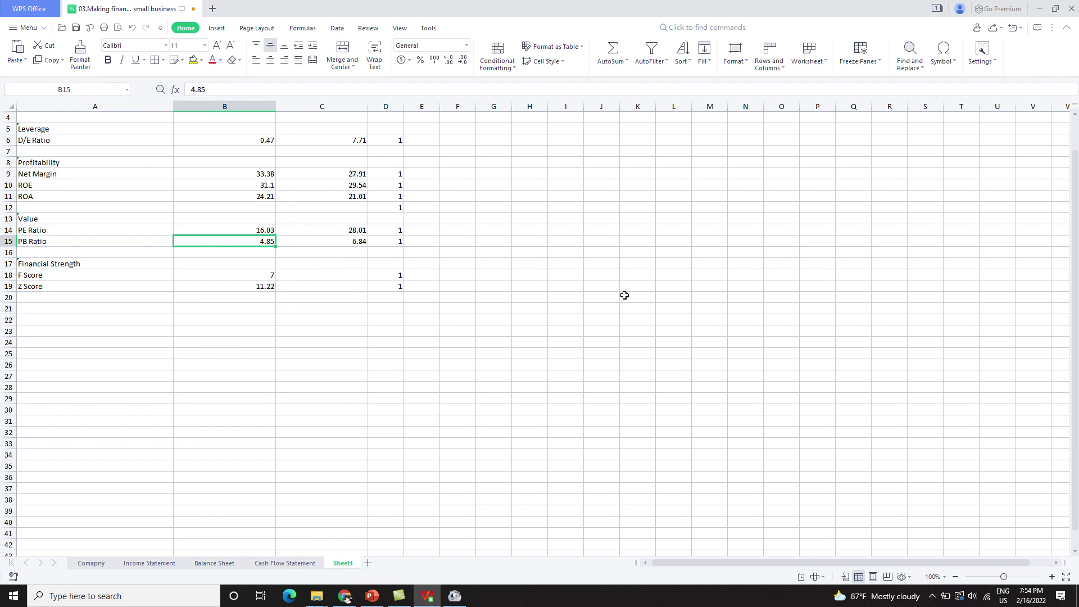
Step: Review the whole ratio table, checking the Financial Strength section that starts in A17
click(116, 354)
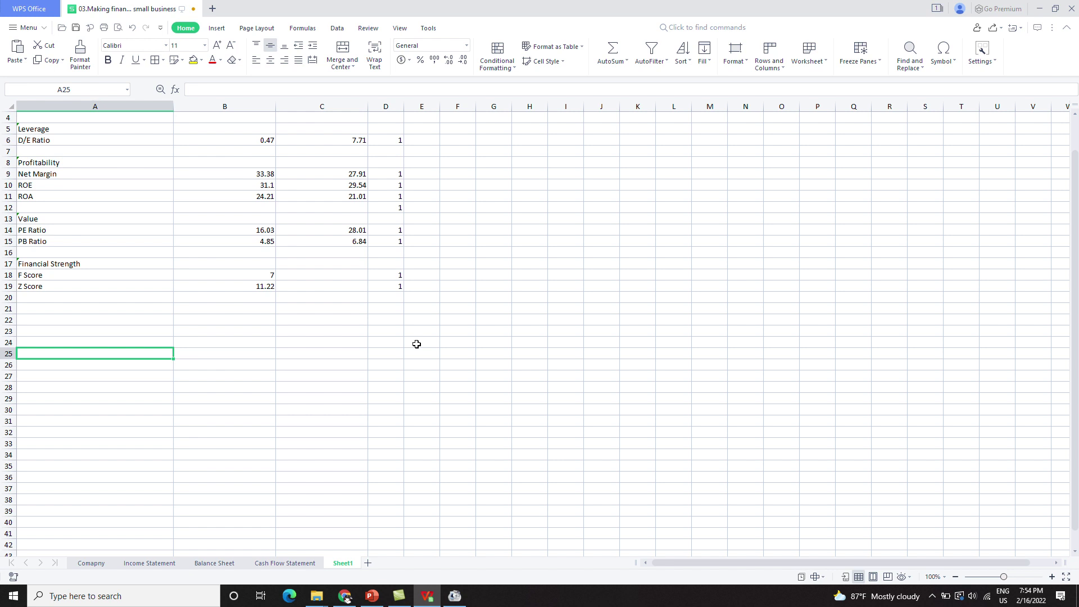
scroll(124, 279, up, 1)
click(77, 302)
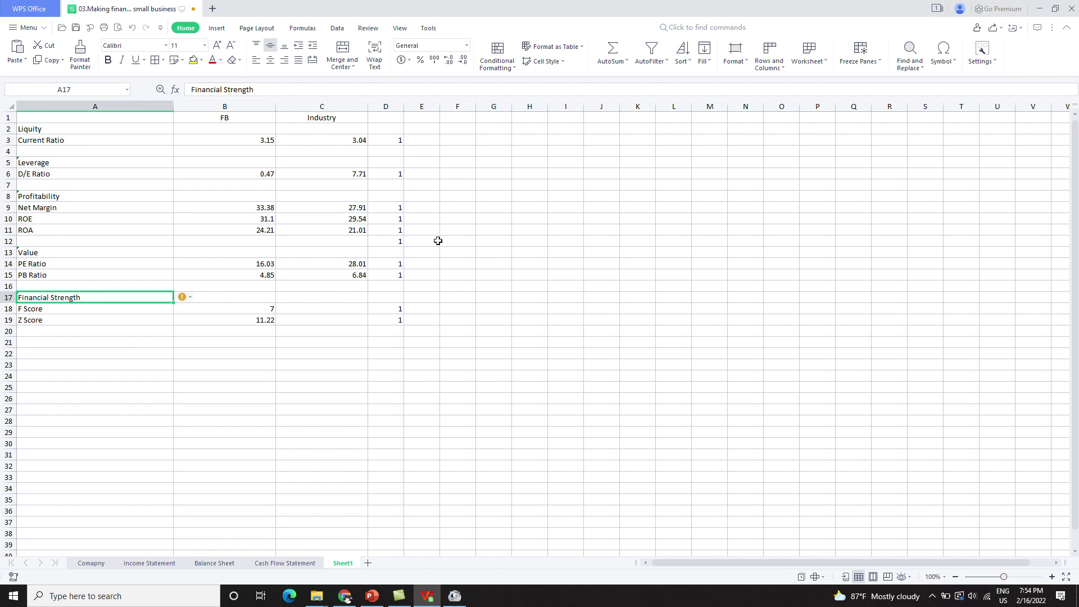
click(500, 355)
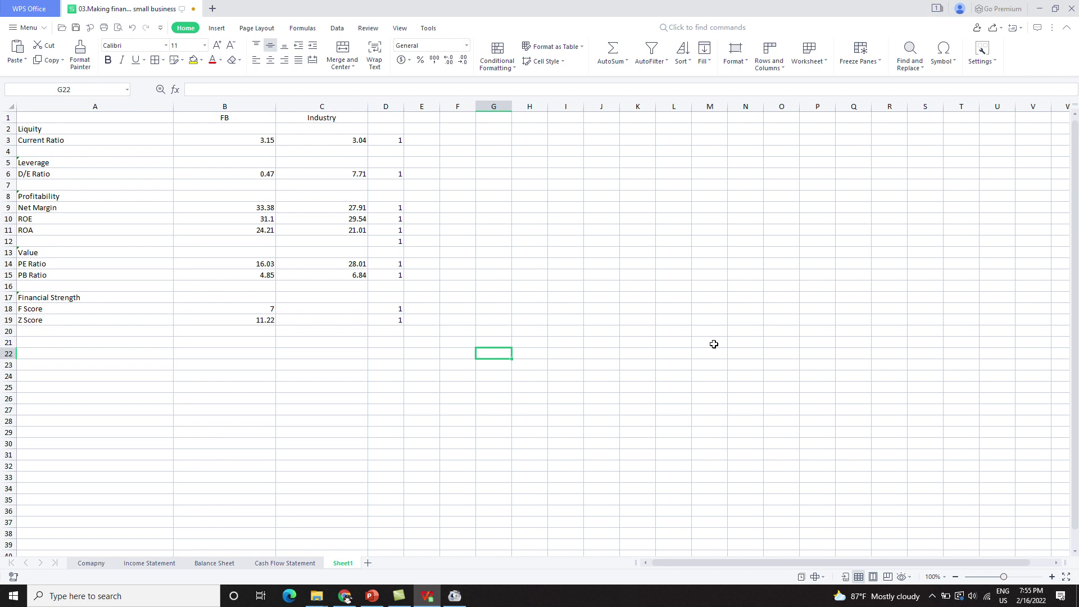
Step: Switch to the Meta Platforms page on Investing.com in the browser and examine the share price, FB Overview chart and key statistics
key(alt+Tab)
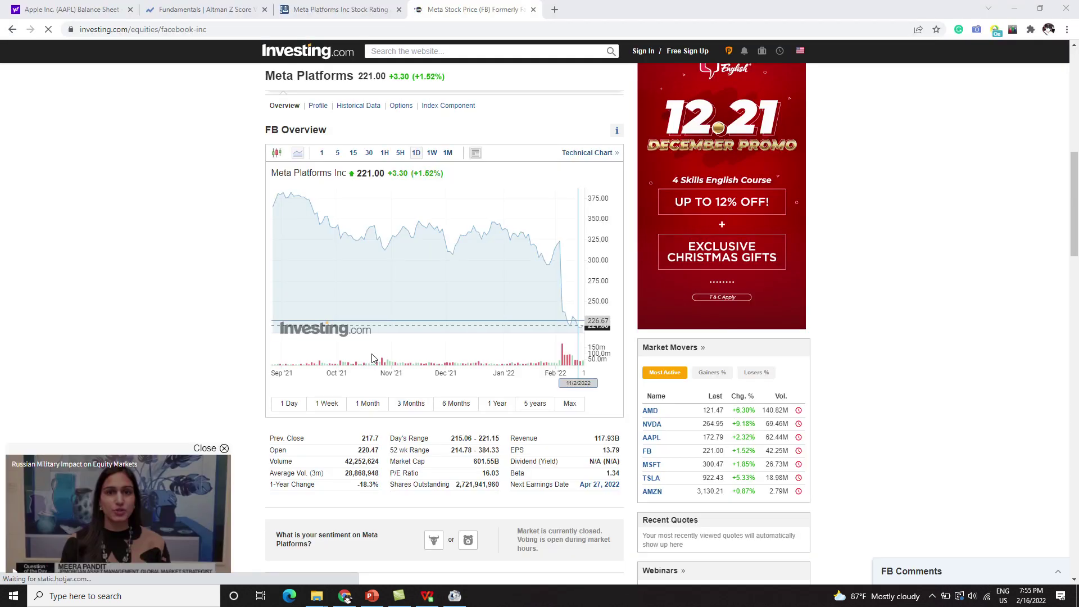
scroll(371, 358, up, 3)
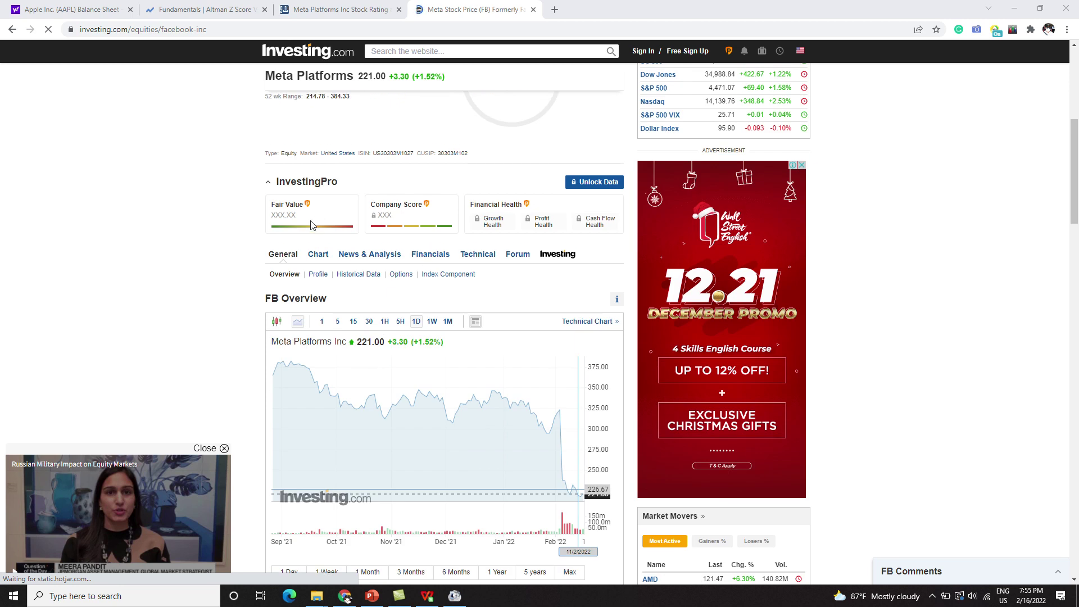
scroll(298, 219, up, 2)
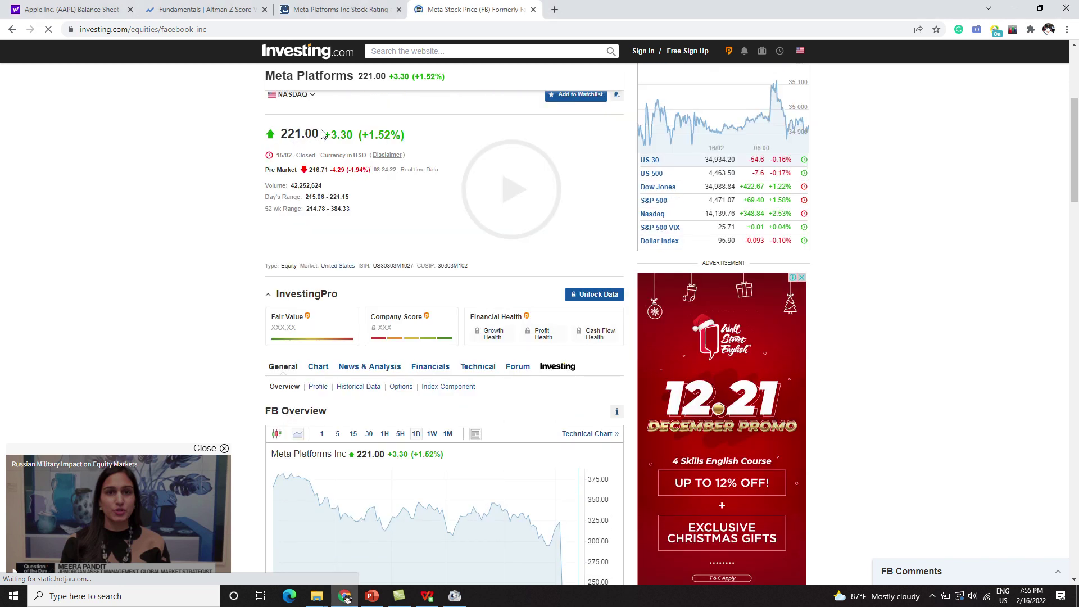
scroll(342, 164, down, 4)
scroll(341, 164, down, 4)
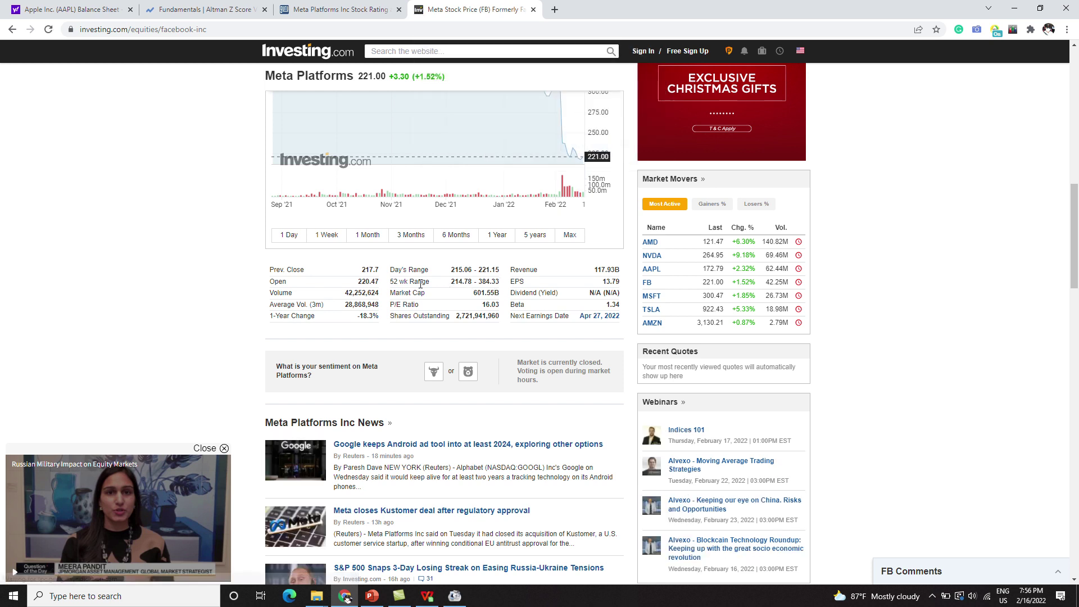
scroll(425, 289, up, 4)
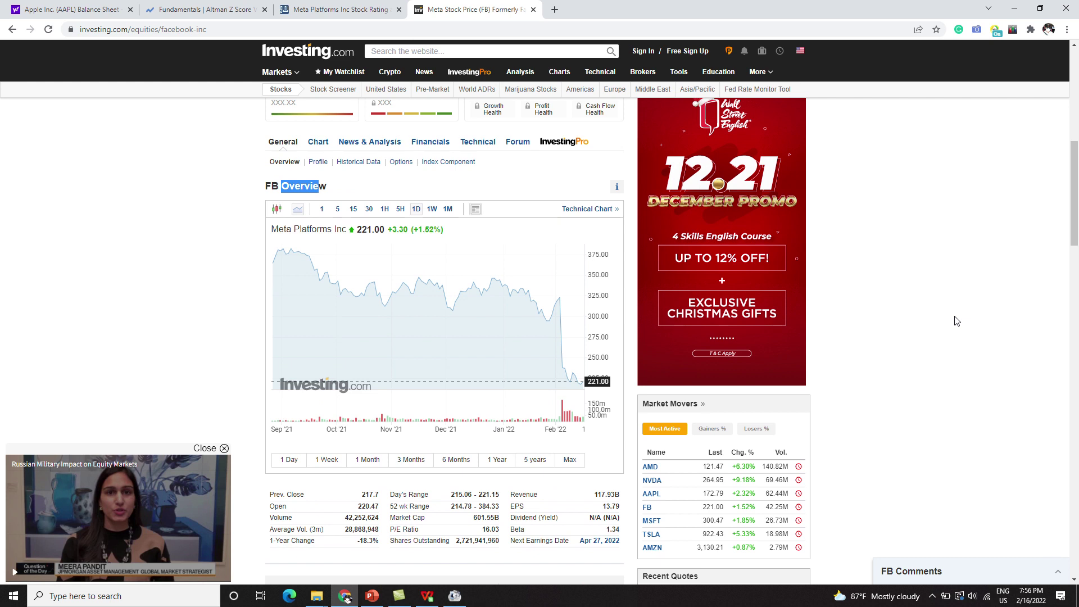
click(209, 442)
Step: Switch back to the WPS spreadsheet and review the criteria from Current Ratio in A3 to Financial Strength in A17
click(427, 596)
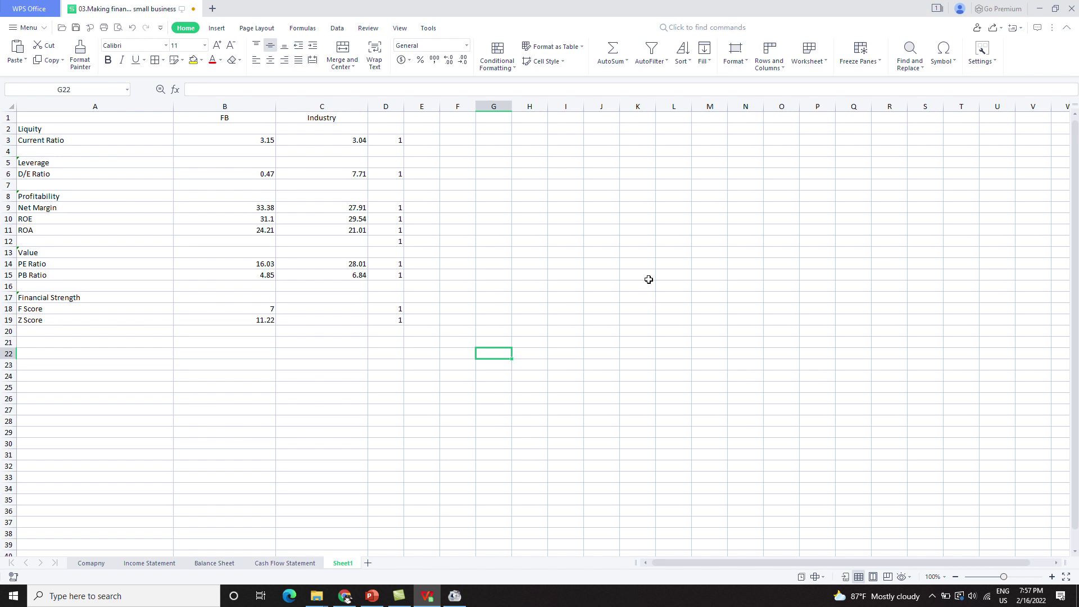
click(66, 137)
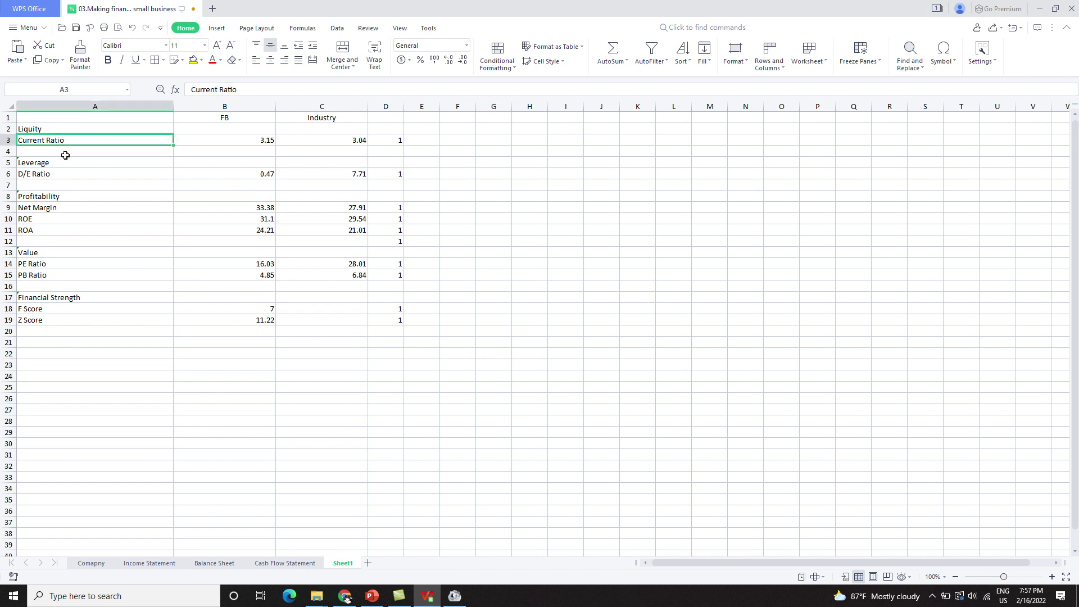
click(81, 302)
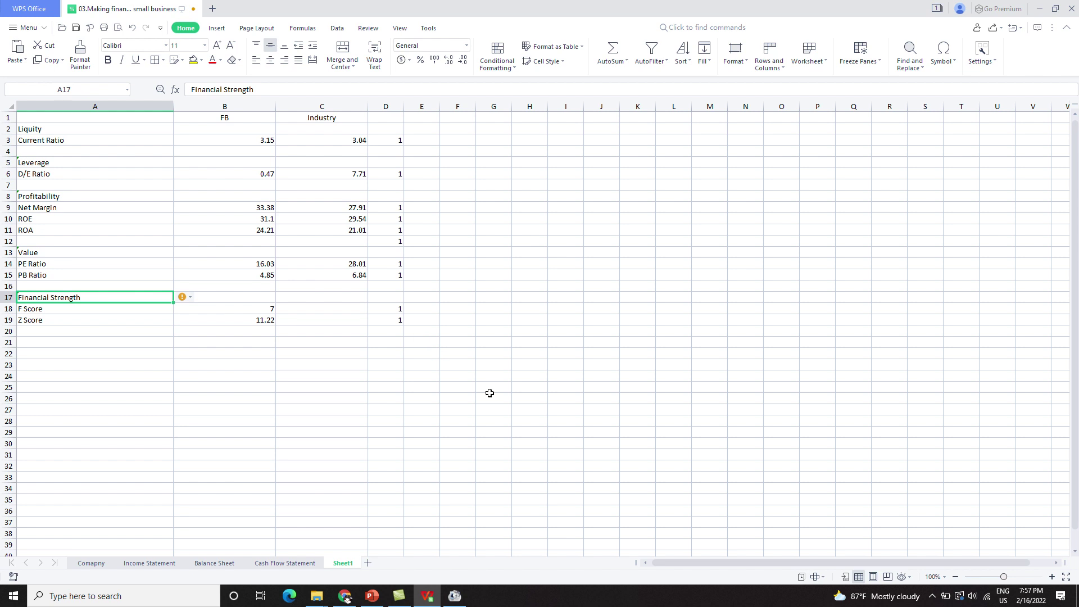
Step: Return to the Meta Platforms page on Investing.com in the browser and examine the price quote summary above the InvestingPro section
click(427, 594)
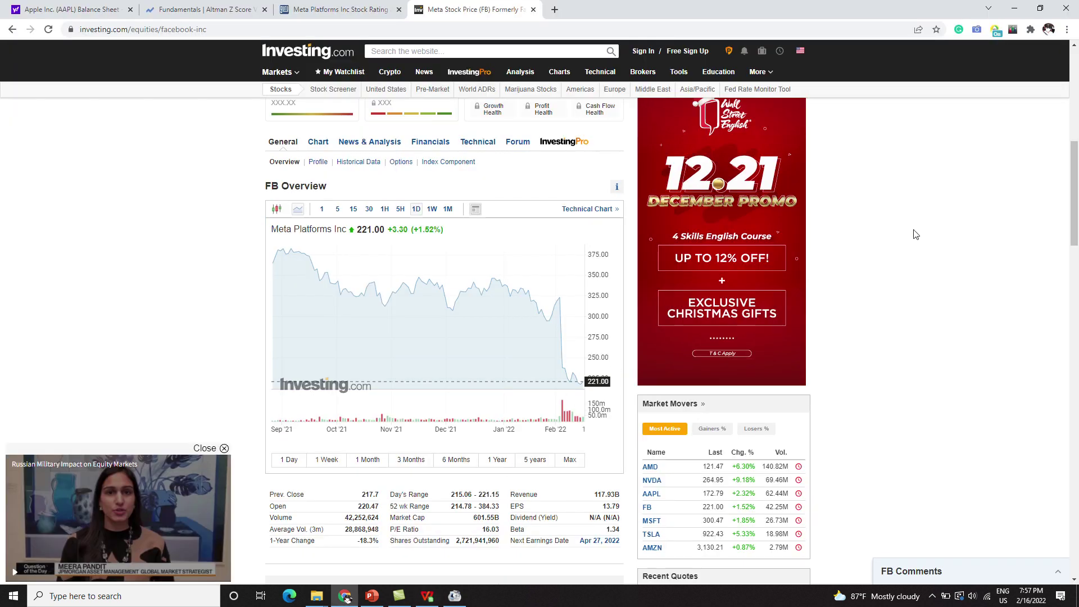
scroll(903, 212, down, 1)
scroll(905, 214, up, 5)
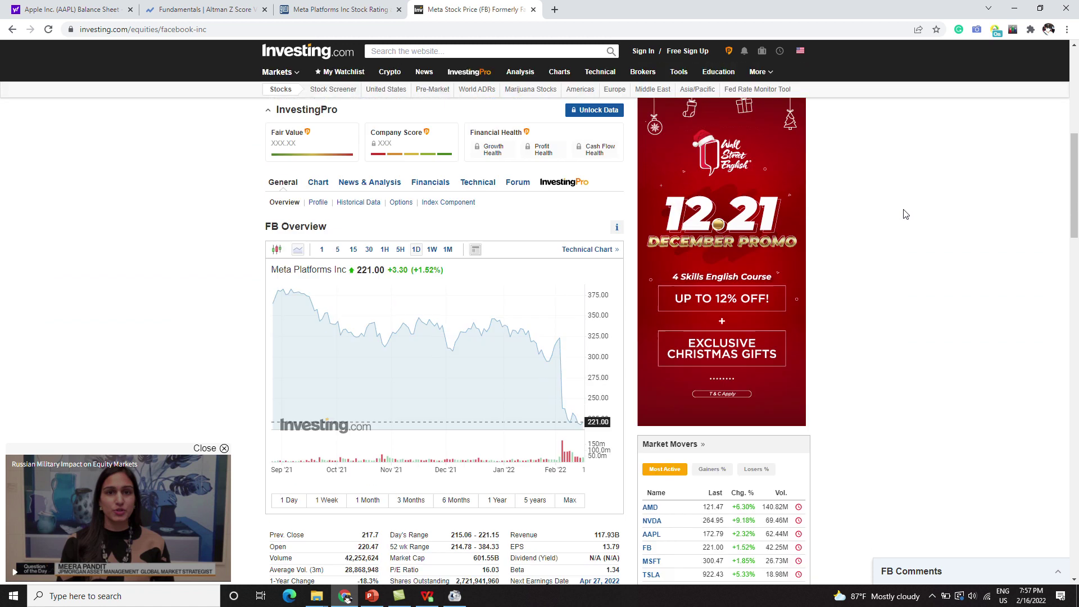
scroll(905, 214, up, 3)
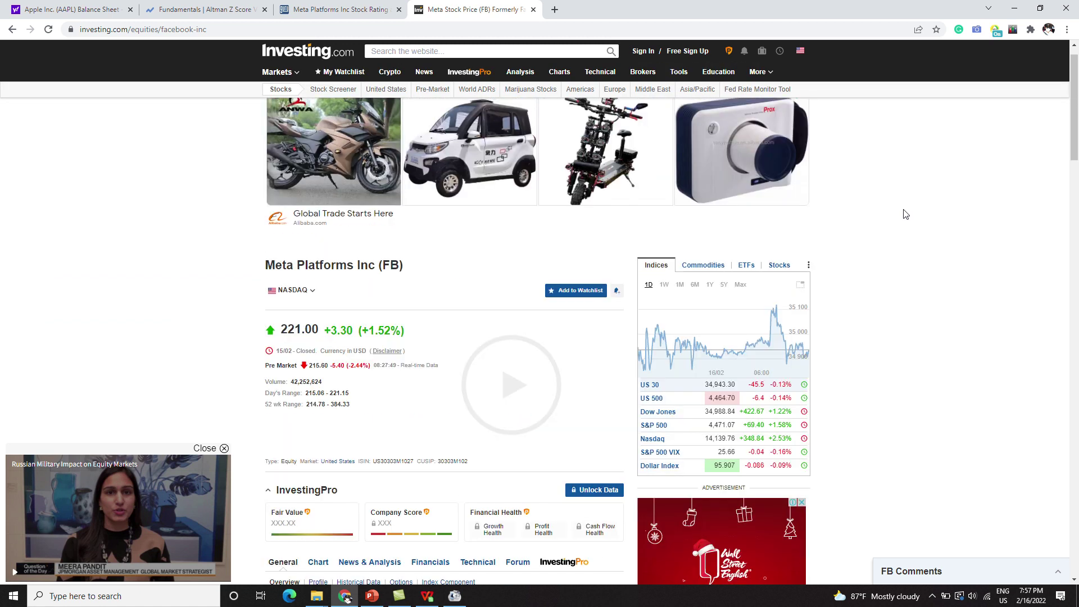
scroll(905, 214, down, 2)
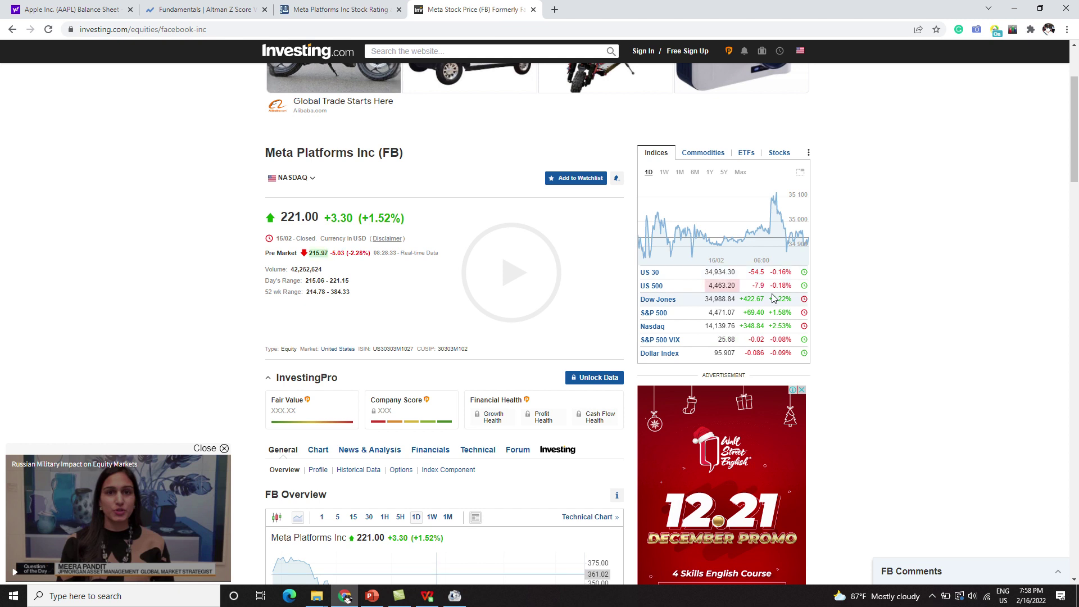
mouse_move(771, 293)
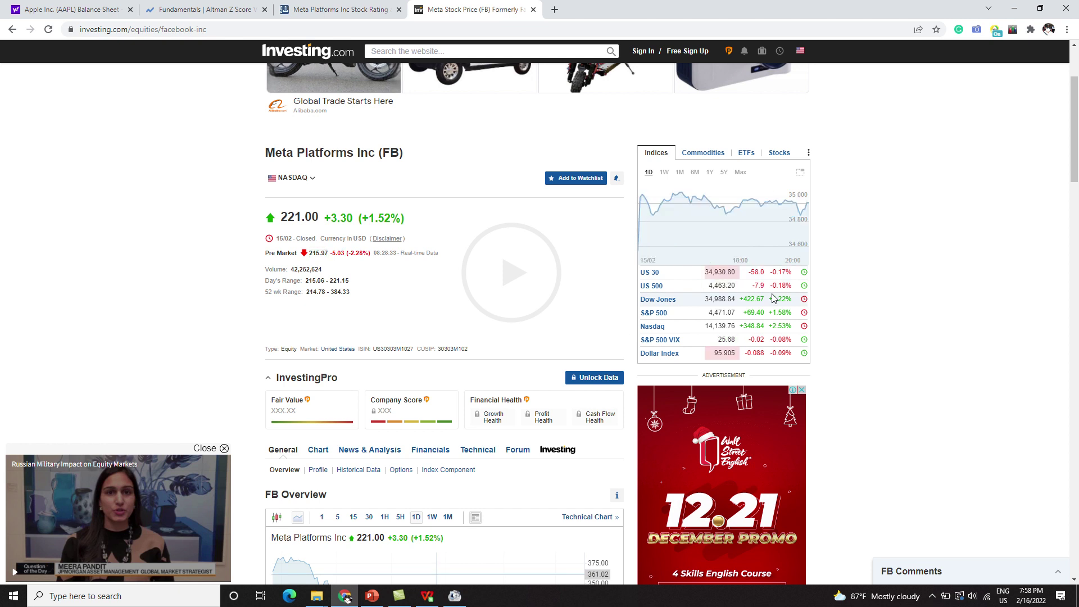